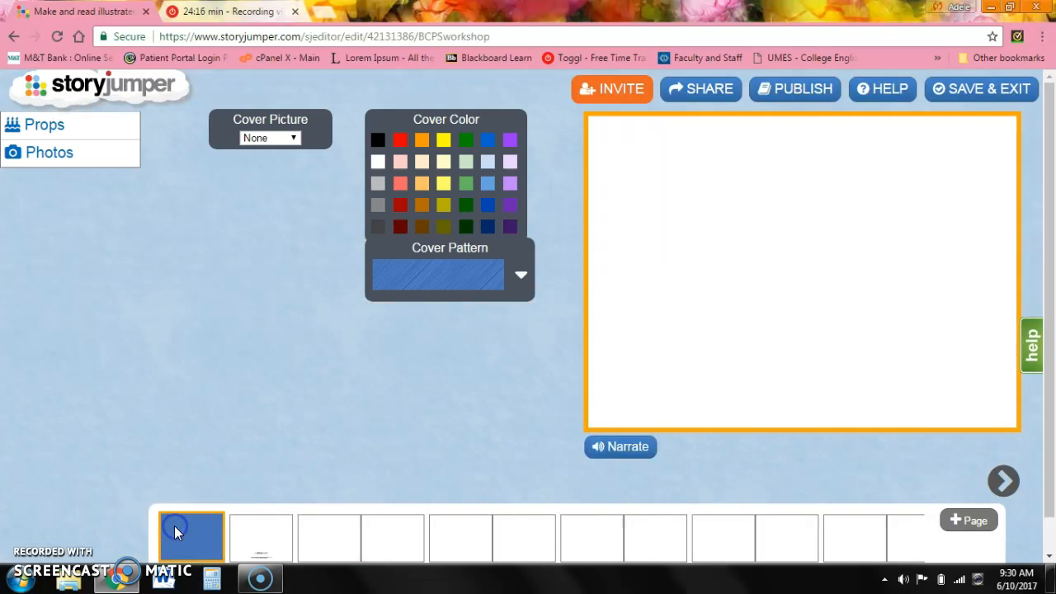
# Enter the cover title "Heemie Learns His ABC's" and the author's name in the author field.
pyautogui.click(778, 146)
pyautogui.write('Heemie Learns His AB')
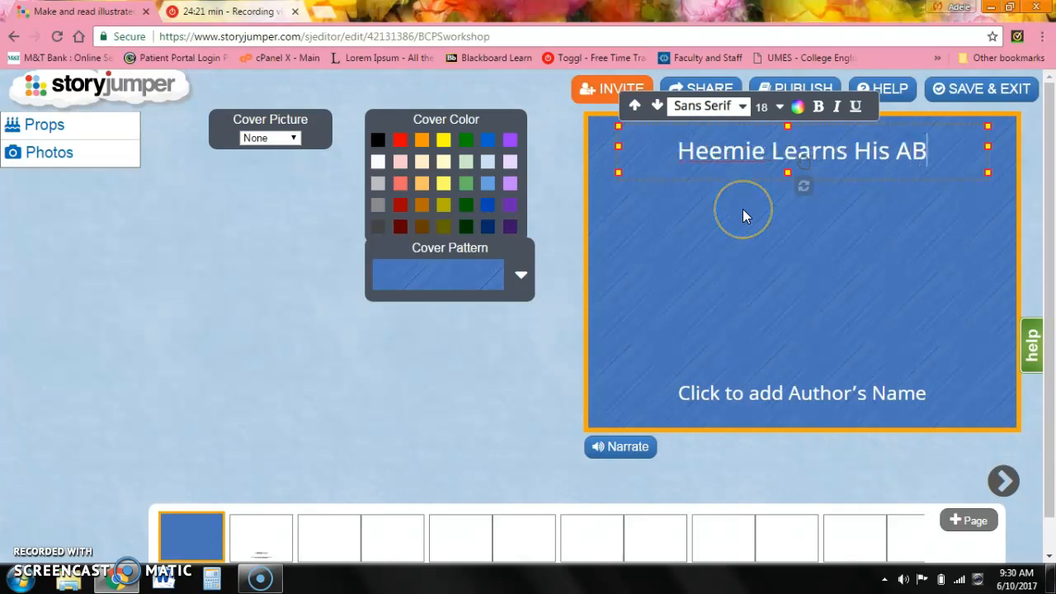
pyautogui.write("C's")
pyautogui.click(789, 399)
pyautogui.write('Adele N. Nichols')
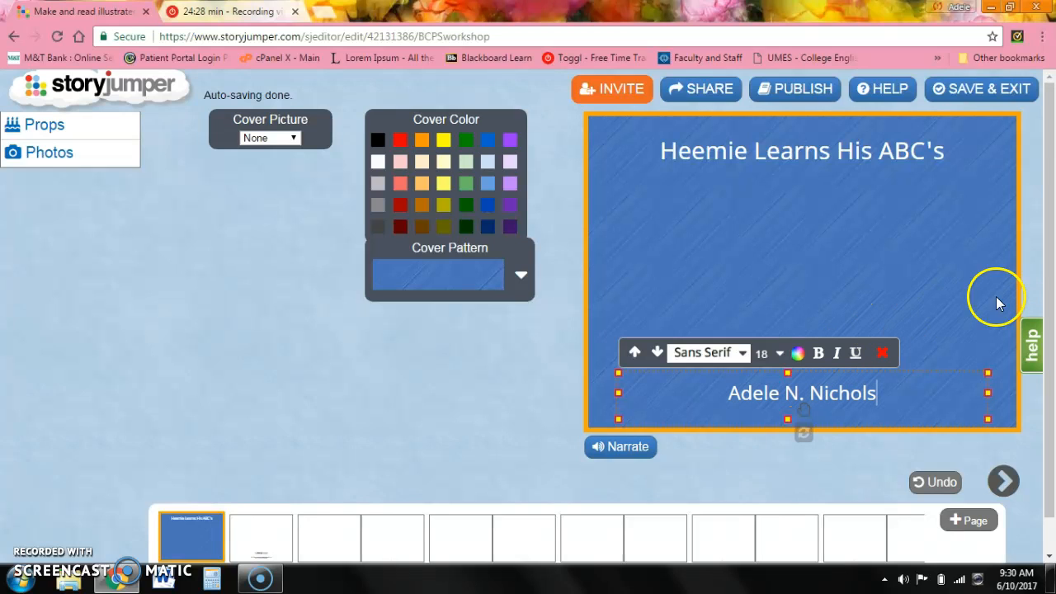
# Set the cover title's font to Cinzel.
pyautogui.moveTo(956, 141); pyautogui.dragTo(643, 198)
pyautogui.click(742, 107)
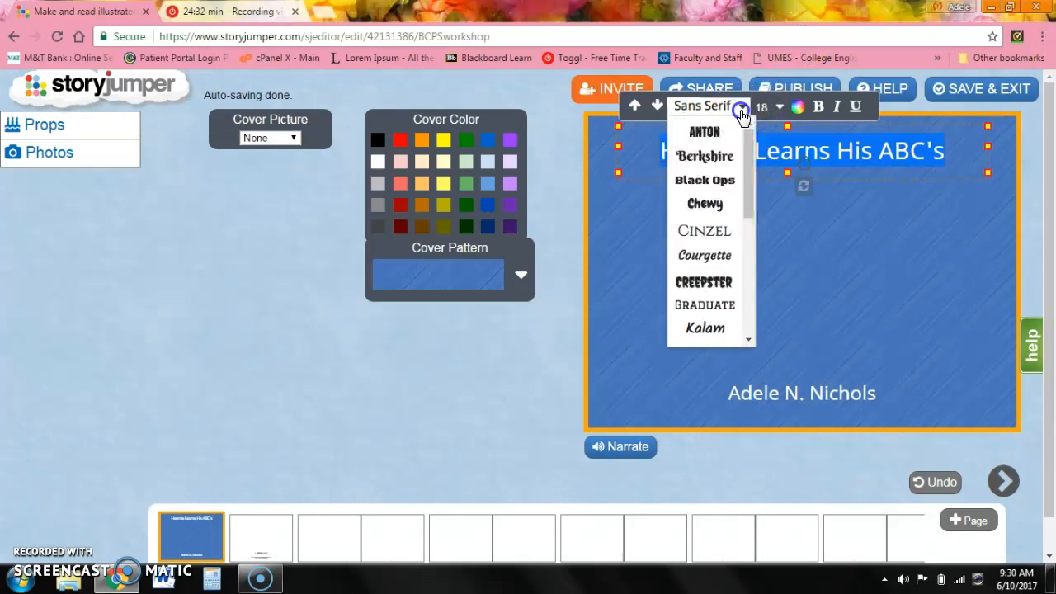
pyautogui.click(709, 227)
# Set the author name's font to Cinzel.
pyautogui.moveTo(877, 393); pyautogui.dragTo(725, 397)
pyautogui.click(741, 354)
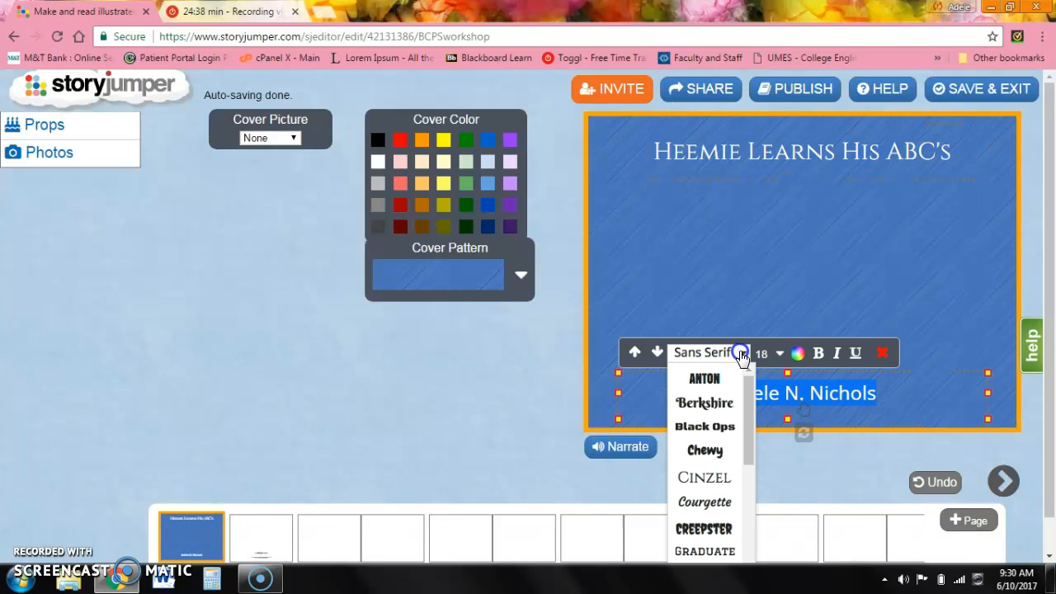
pyautogui.click(712, 479)
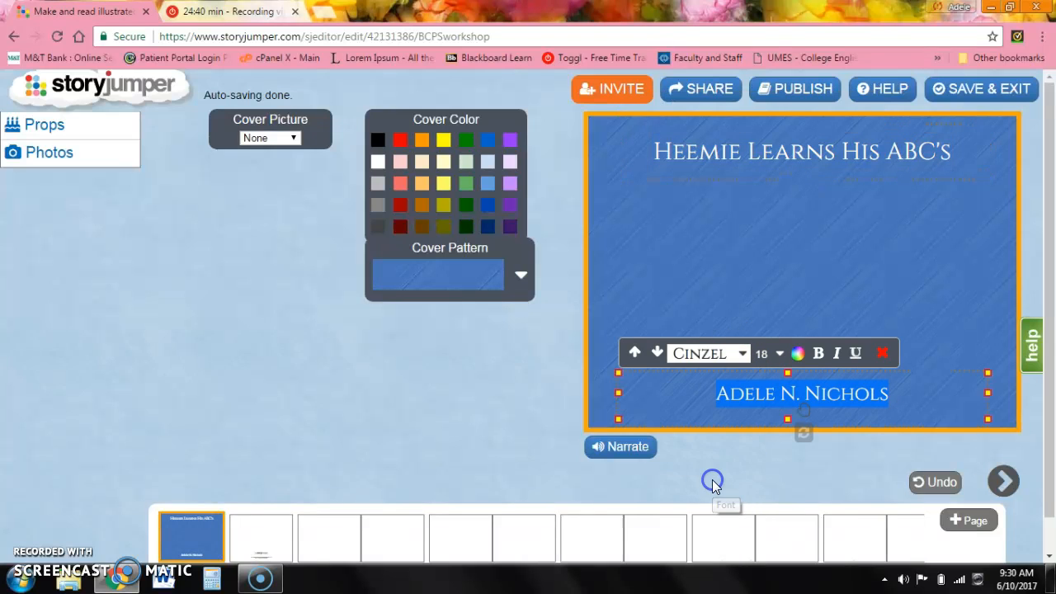
# Color the author name text red.
pyautogui.click(800, 356)
pyautogui.click(801, 368)
pyautogui.click(798, 357)
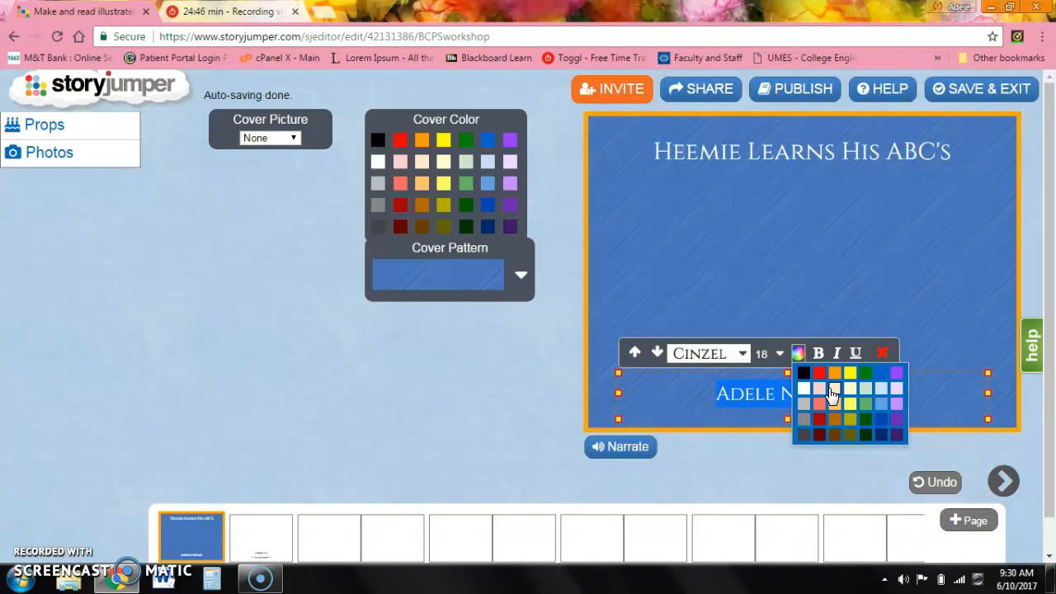
pyautogui.click(831, 391)
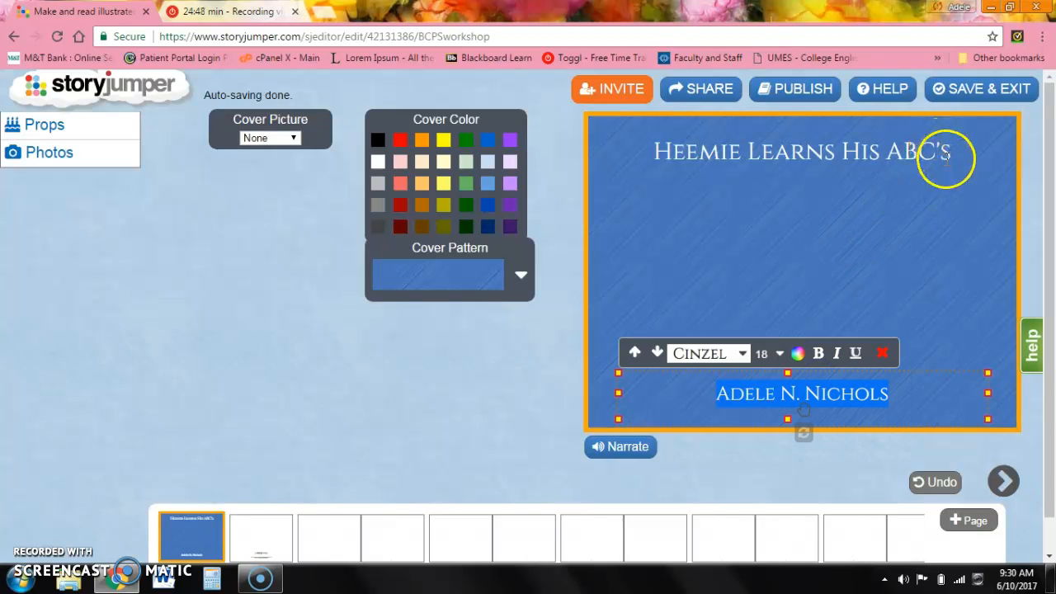
# Color the cover title text red.
pyautogui.click(945, 157)
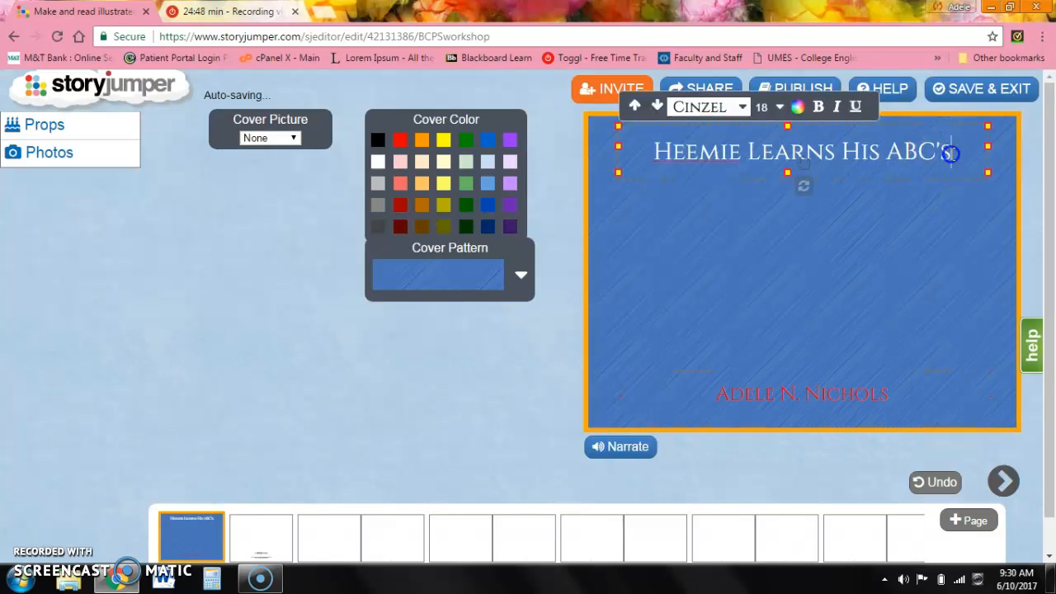
pyautogui.click(797, 108)
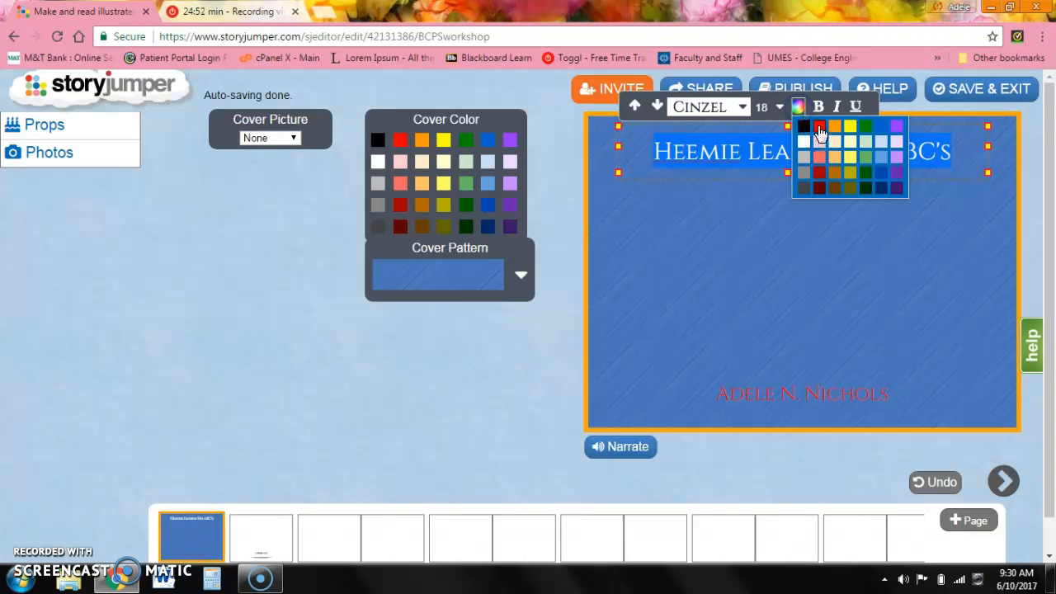
pyautogui.click(819, 130)
pyautogui.click(724, 311)
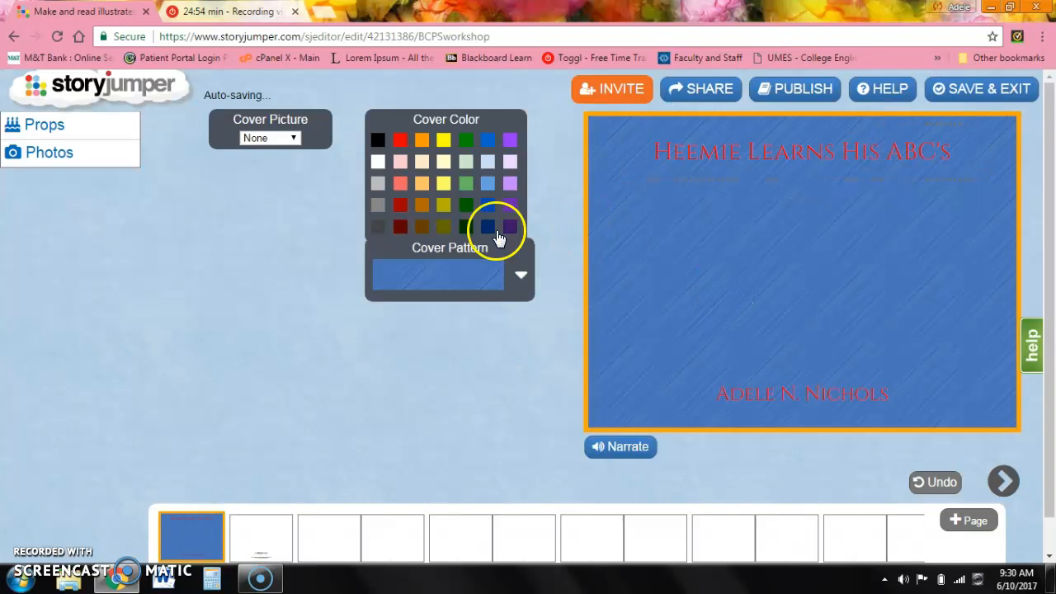
# Set the cover color to black and pick a dark textured cover pattern.
pyautogui.click(378, 141)
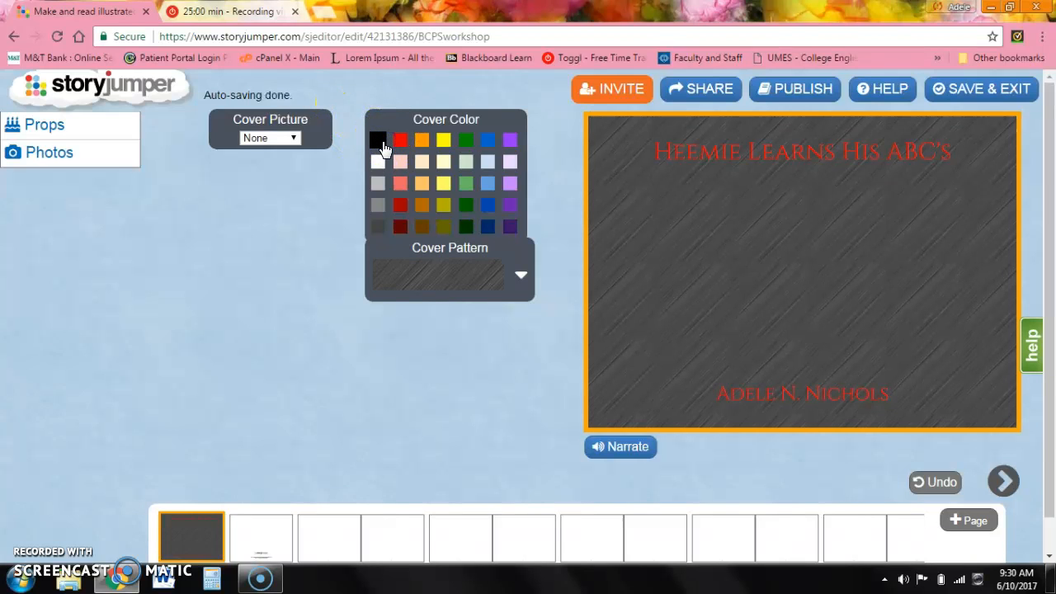
pyautogui.click(520, 279)
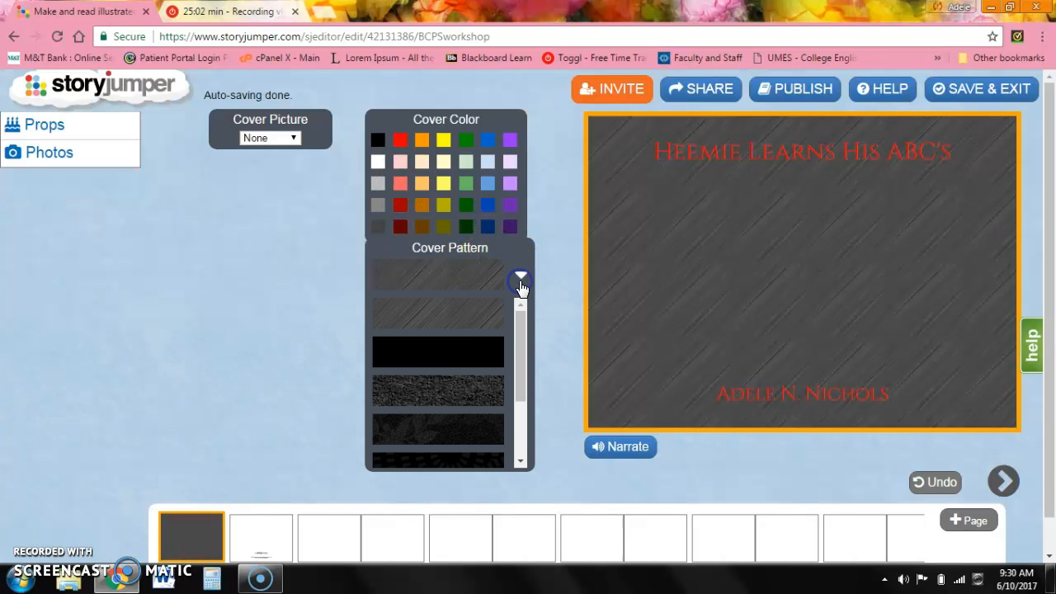
pyautogui.click(475, 395)
pyautogui.click(542, 347)
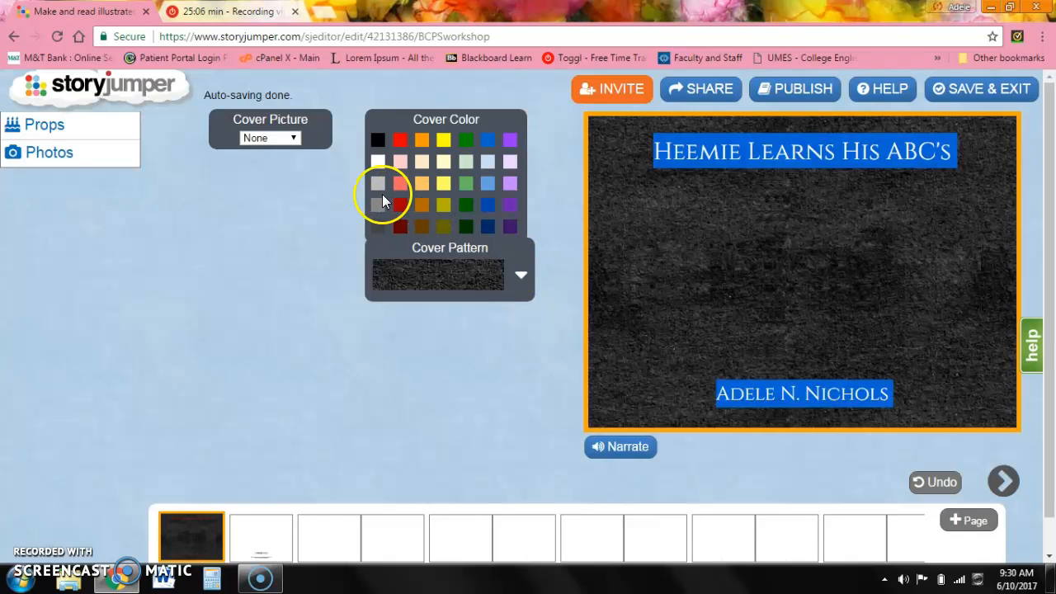
# Add the waving boy prop to the cover.
pyautogui.click(59, 163)
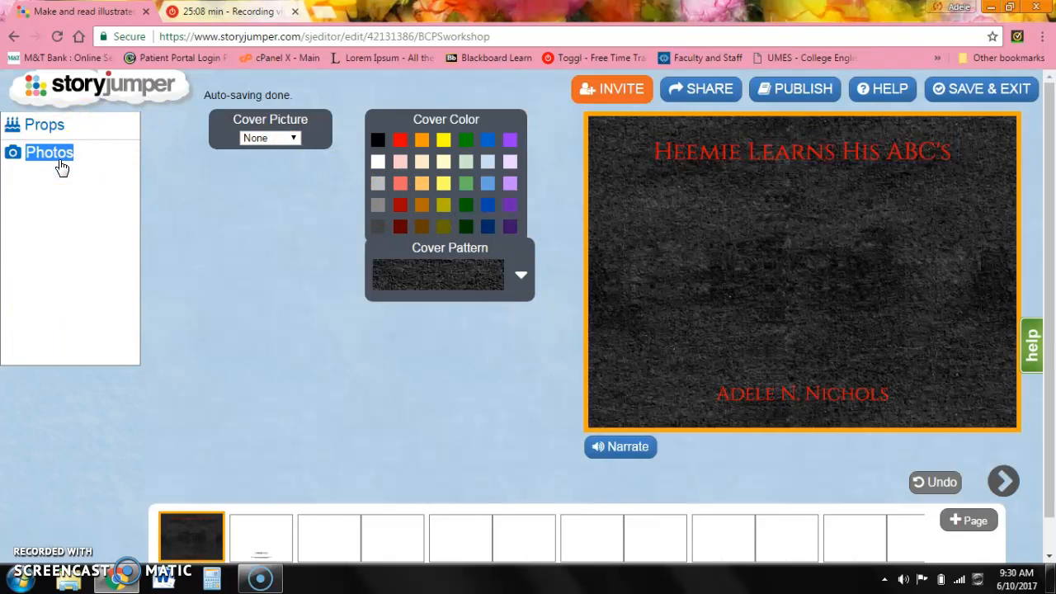
pyautogui.click(41, 126)
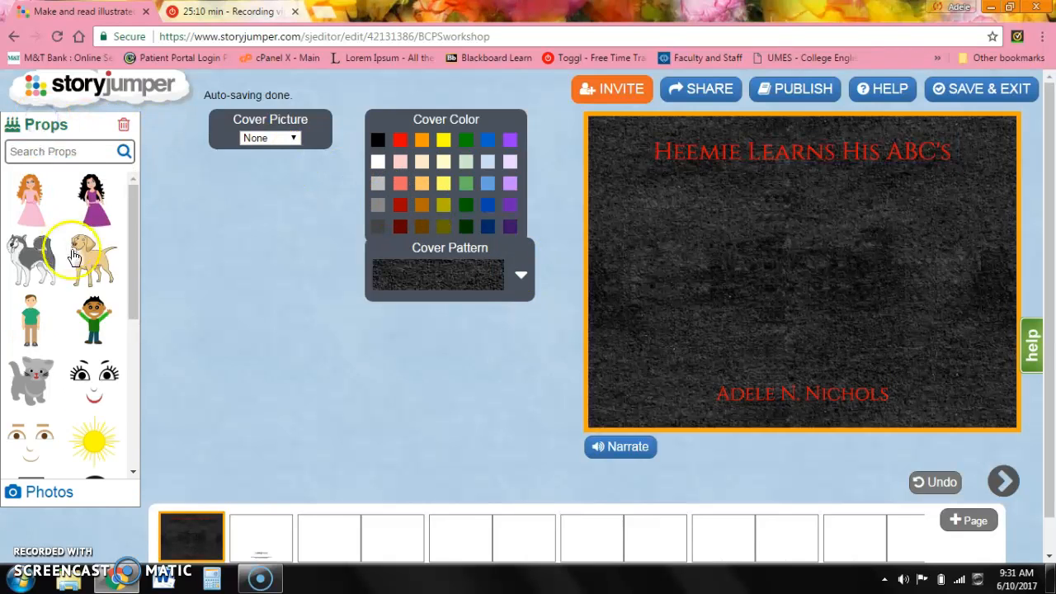
pyautogui.click(96, 320)
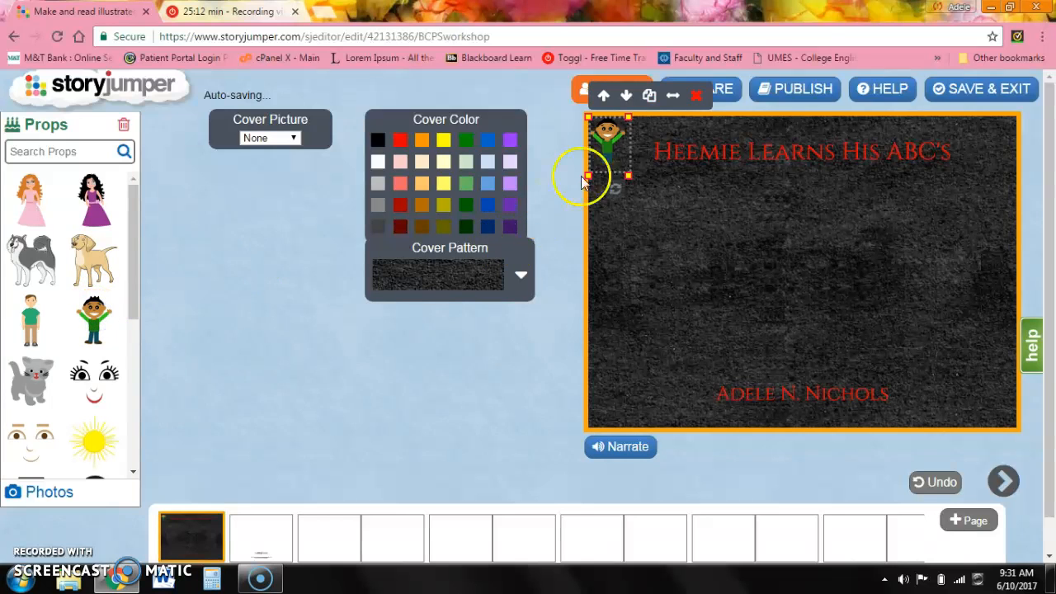
# Enlarge the boy prop and move it to the middle of the cover.
pyautogui.moveTo(613, 135); pyautogui.dragTo(798, 209)
pyautogui.moveTo(815, 248); pyautogui.dragTo(864, 375)
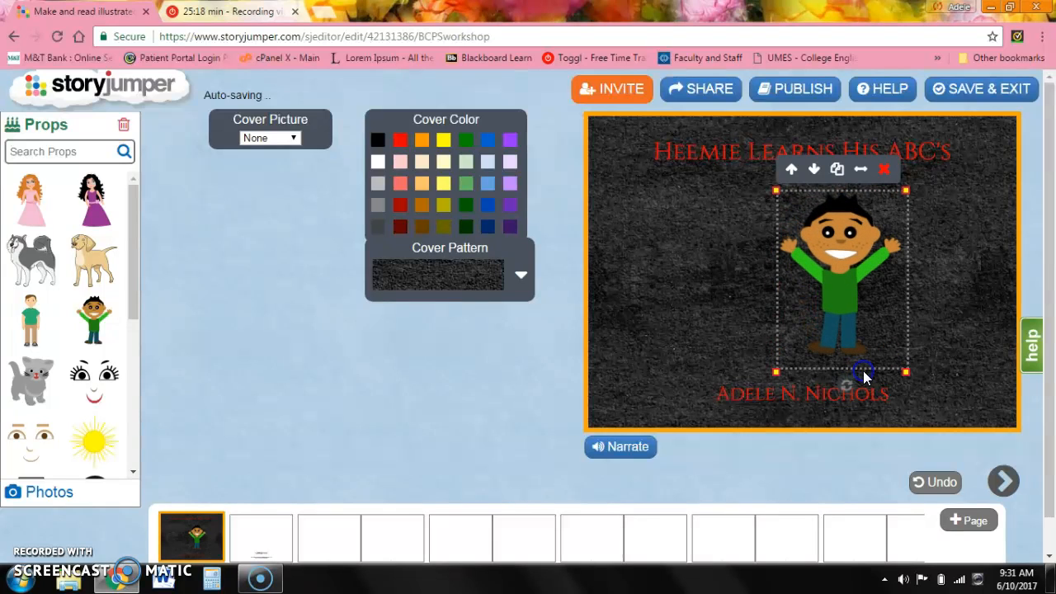
pyautogui.moveTo(815, 287); pyautogui.dragTo(769, 281)
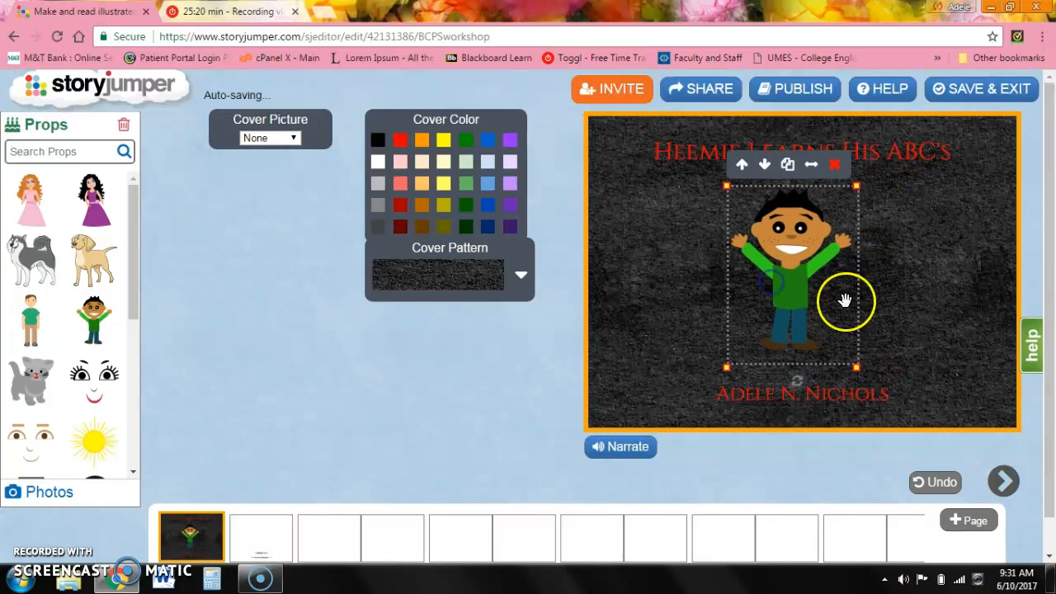
pyautogui.moveTo(859, 371); pyautogui.dragTo(865, 376)
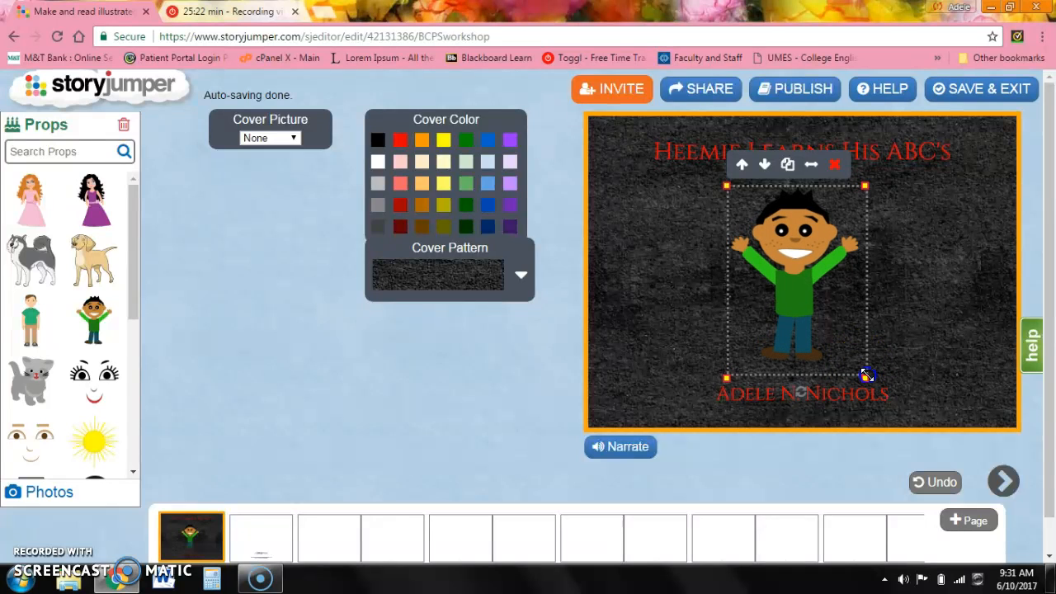
pyautogui.click(948, 344)
# Readjust the boy prop's size and position so it fits between the title and the author name.
pyautogui.click(801, 288)
pyautogui.moveTo(865, 370); pyautogui.dragTo(908, 427)
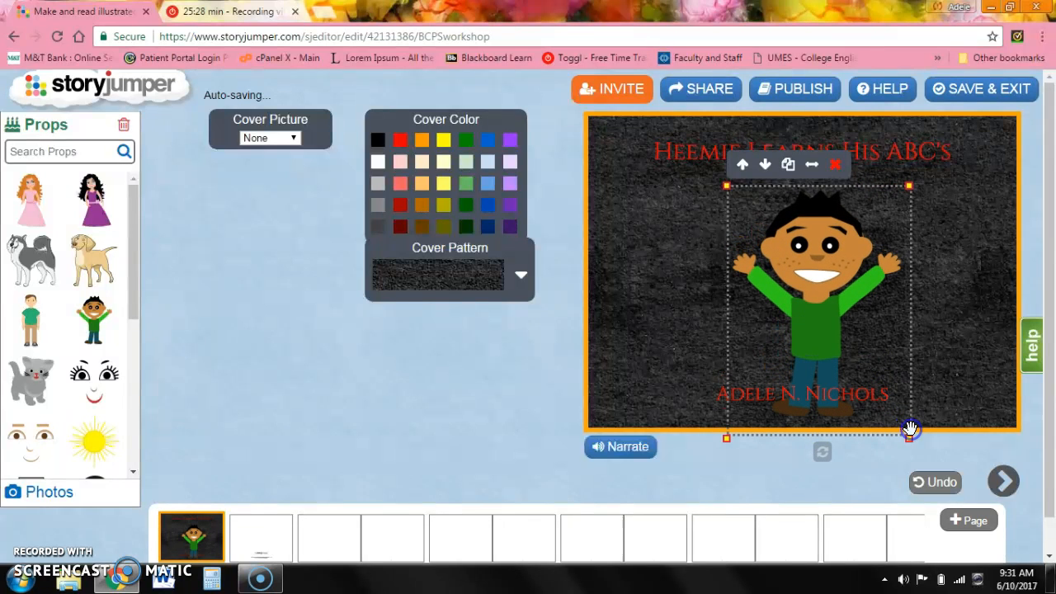
pyautogui.moveTo(782, 269); pyautogui.dragTo(769, 245)
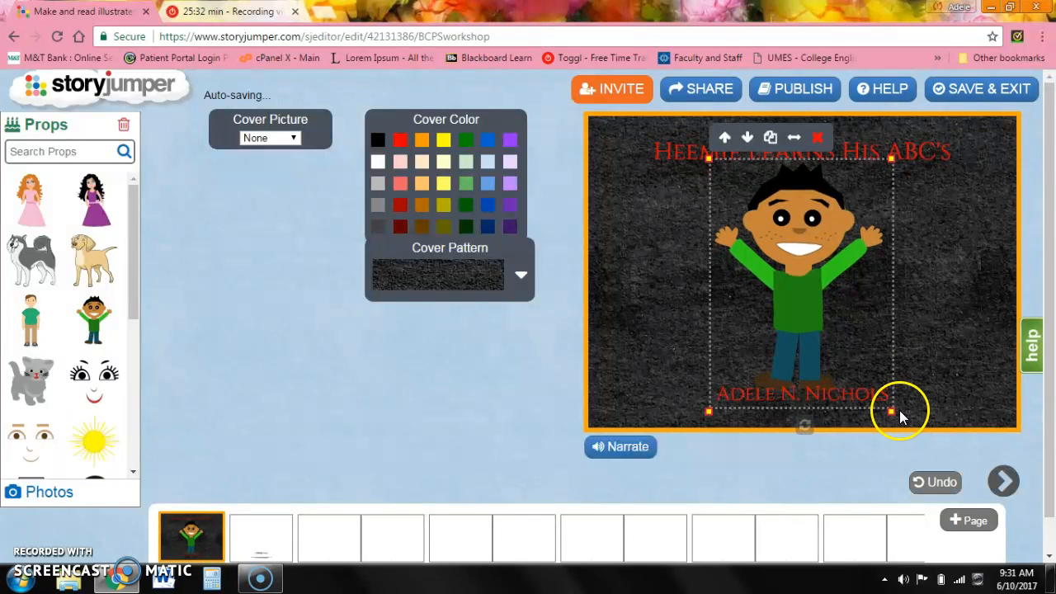
pyautogui.moveTo(891, 412); pyautogui.dragTo(873, 386)
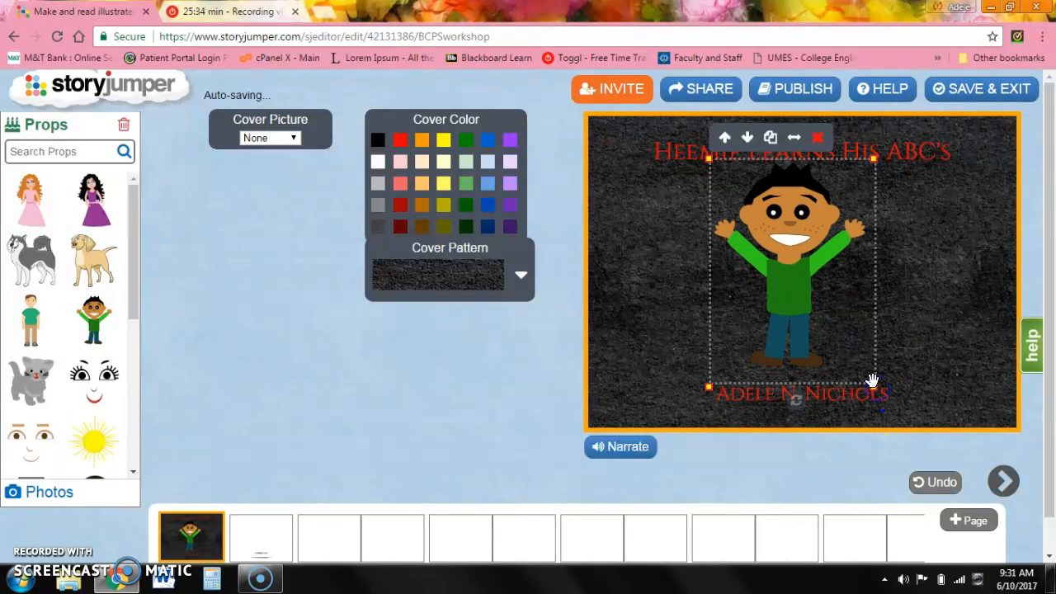
pyautogui.moveTo(825, 239); pyautogui.dragTo(825, 251)
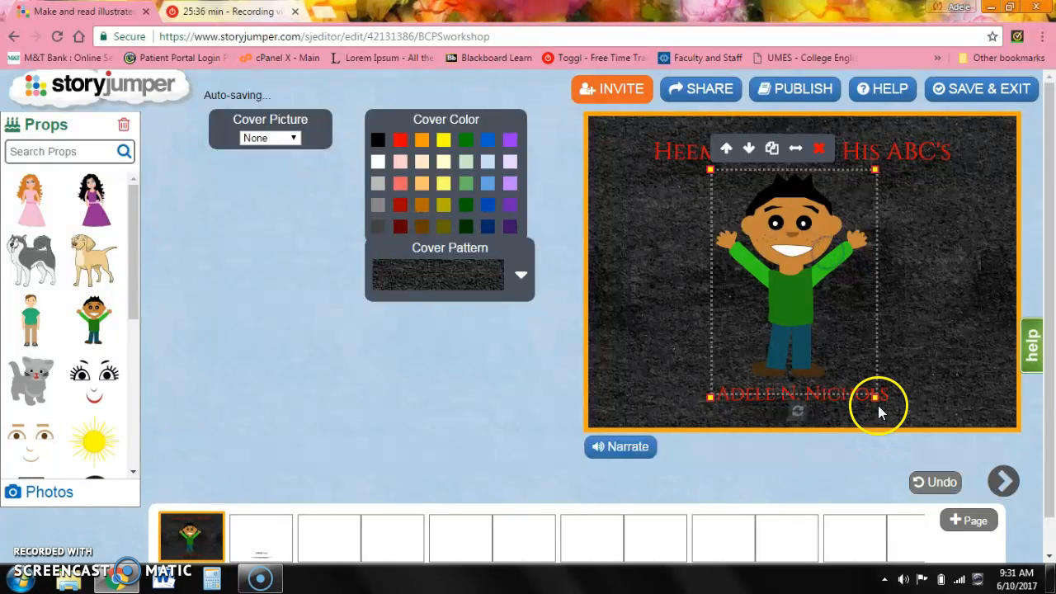
pyautogui.moveTo(876, 398); pyautogui.dragTo(861, 377)
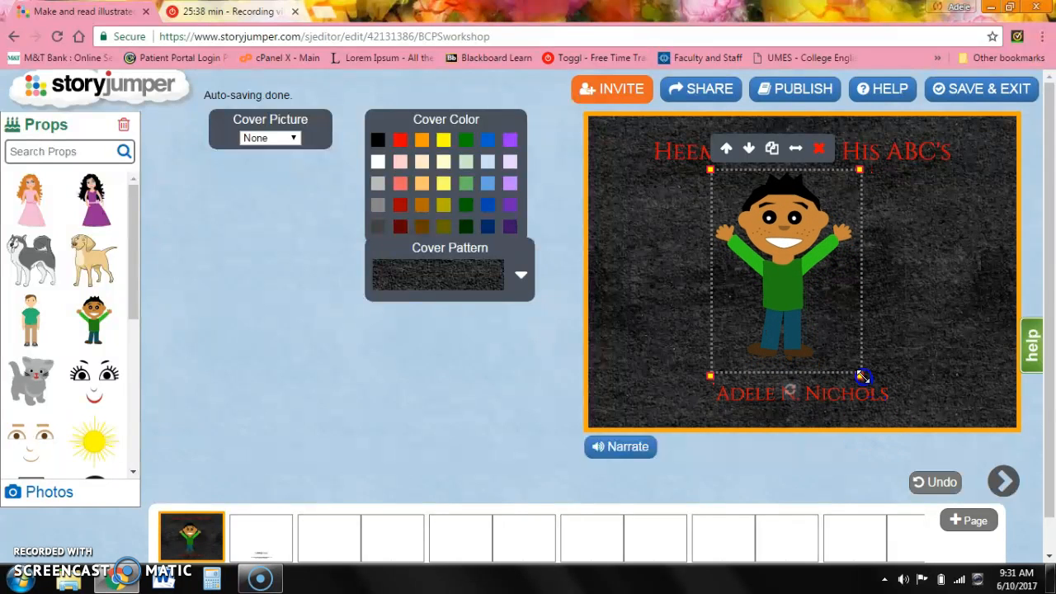
pyautogui.moveTo(774, 239); pyautogui.dragTo(777, 250)
pyautogui.click(907, 258)
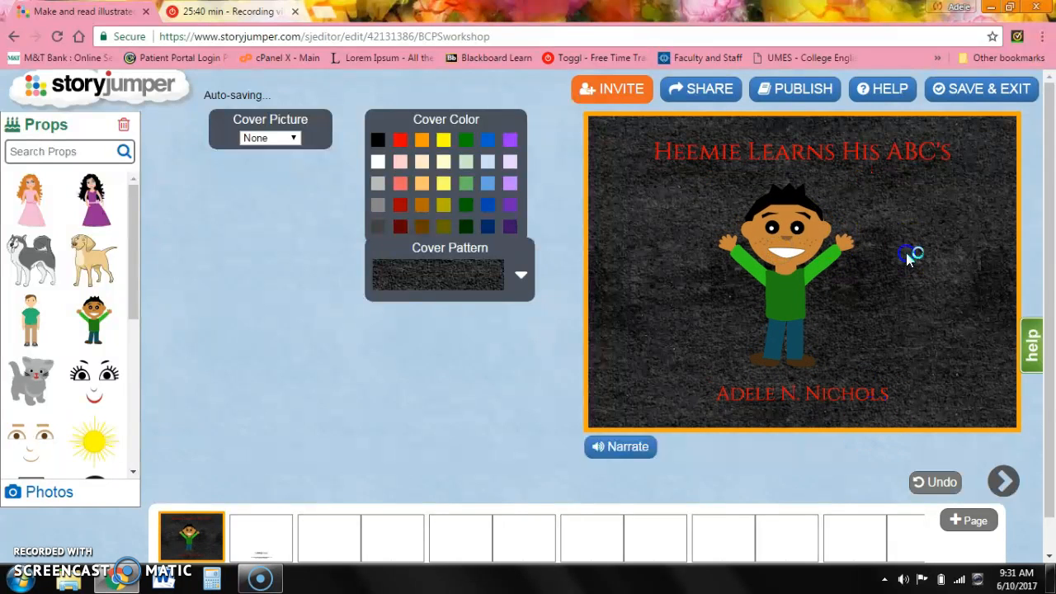
# On the second page, set the text box to centered alignment and the Cinzel font.
pyautogui.click(256, 532)
pyautogui.click(748, 165)
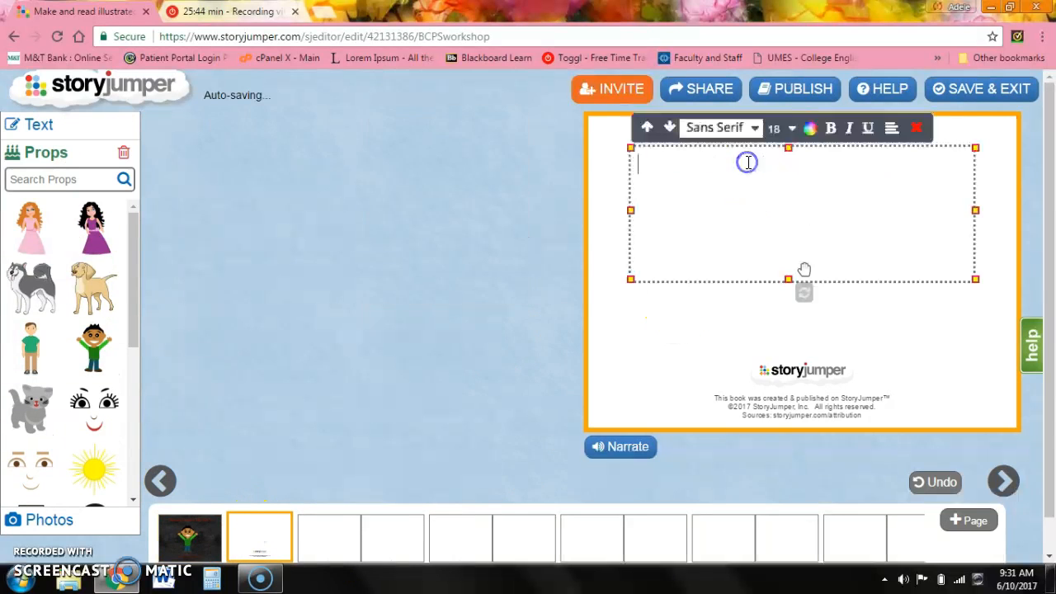
pyautogui.click(892, 128)
pyautogui.click(892, 168)
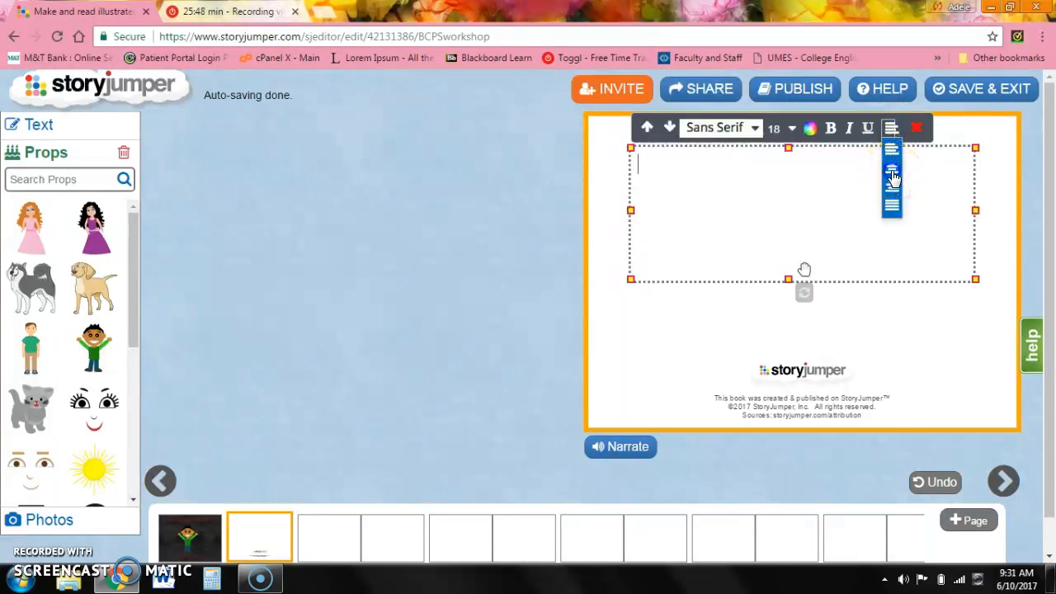
pyautogui.click(754, 128)
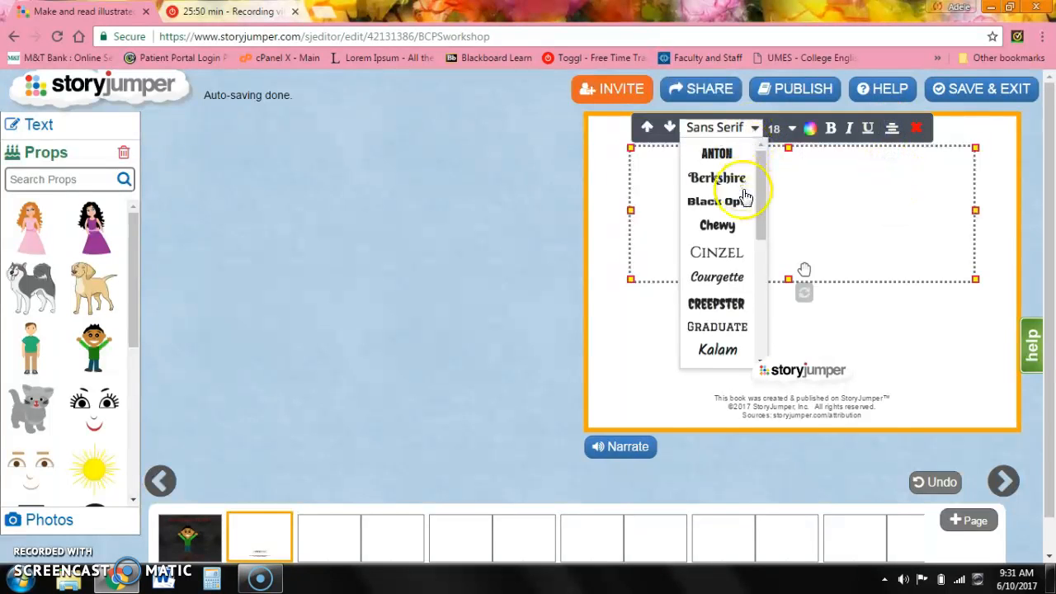
pyautogui.click(723, 252)
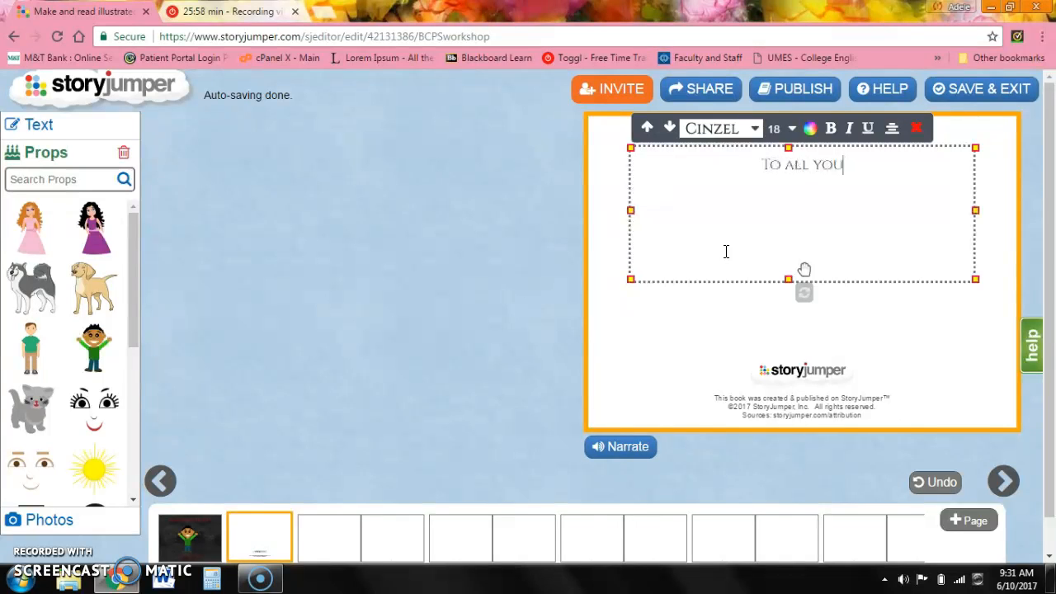
# Type the dedication "To all young children learning their ABC's".
pyautogui.write('children')
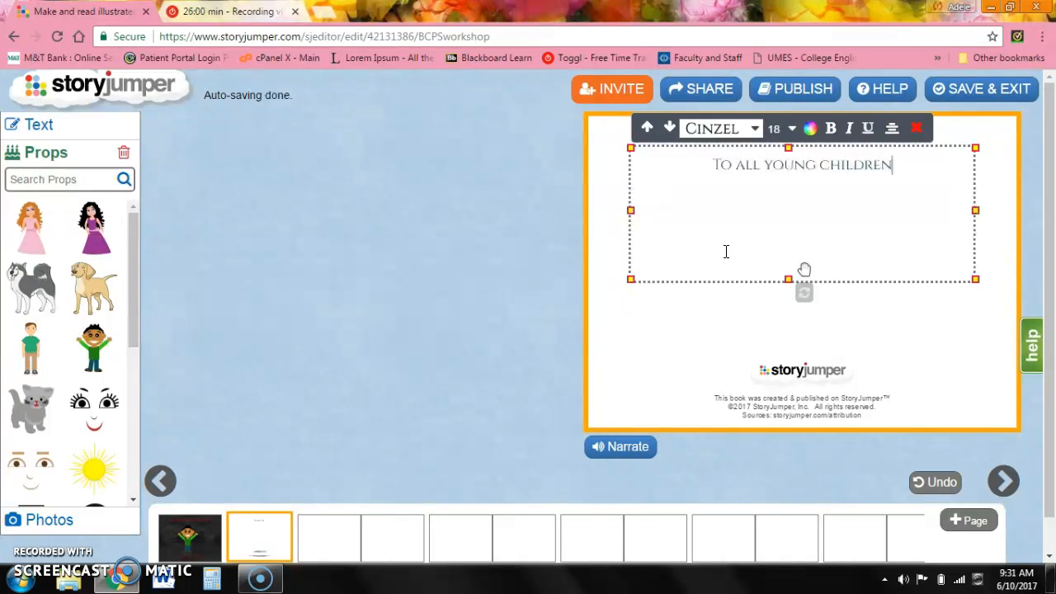
pyautogui.write(' lear')
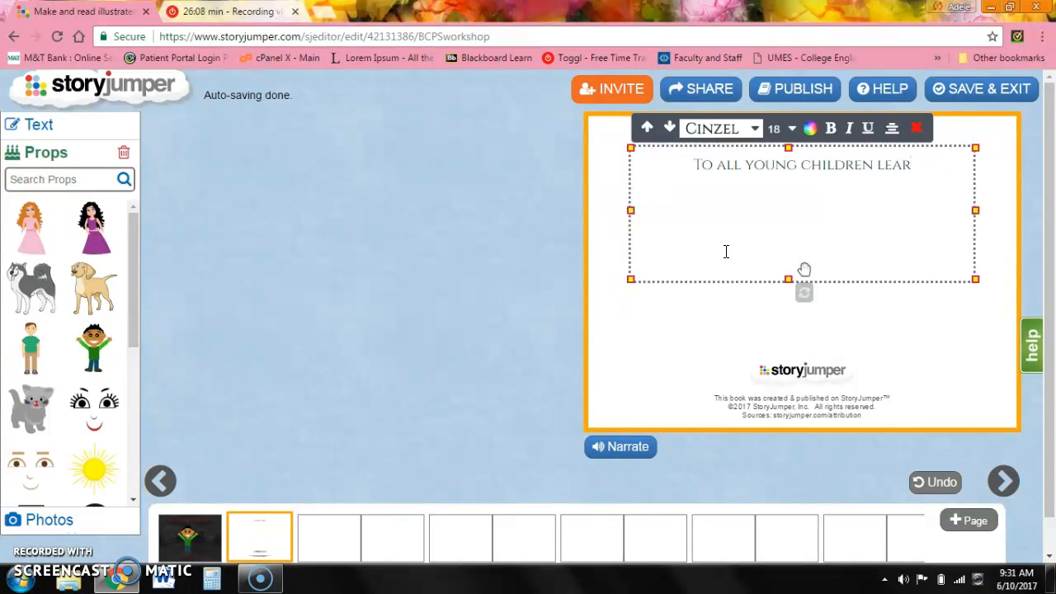
pyautogui.write('n')
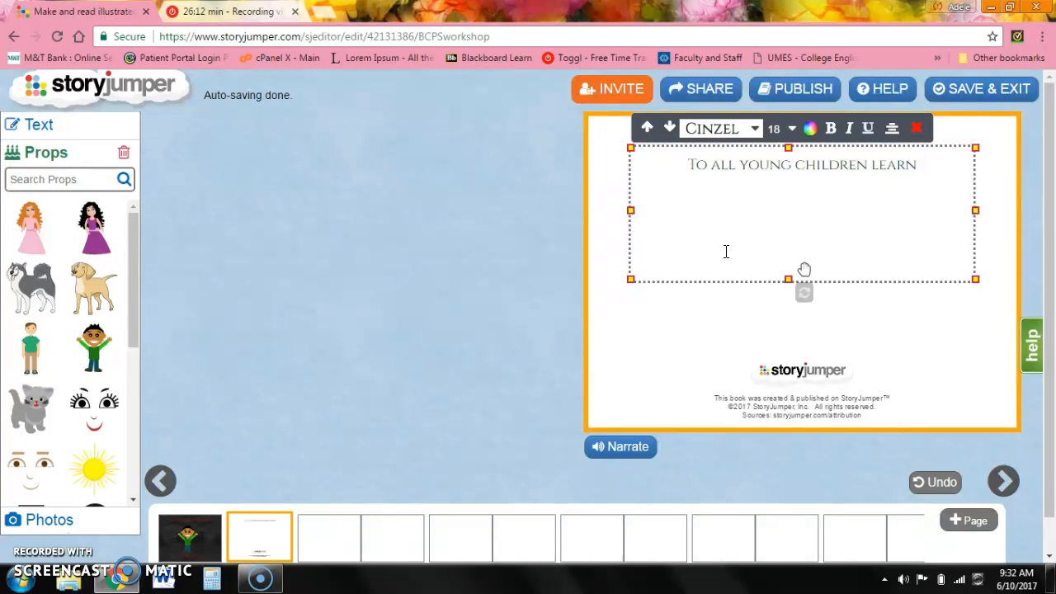
pyautogui.write('ing')
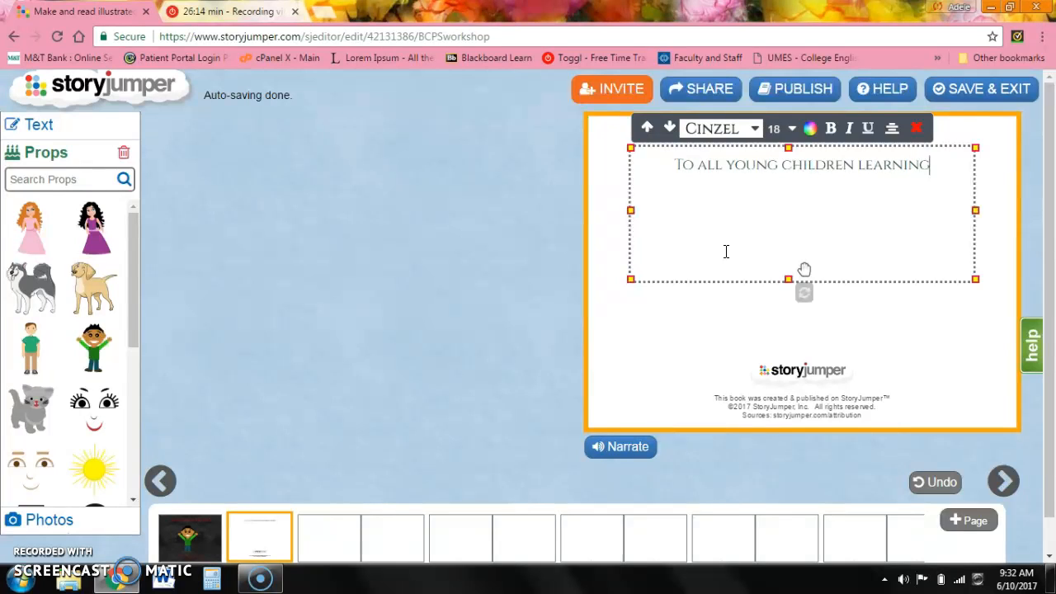
pyautogui.write(" their ABC's")
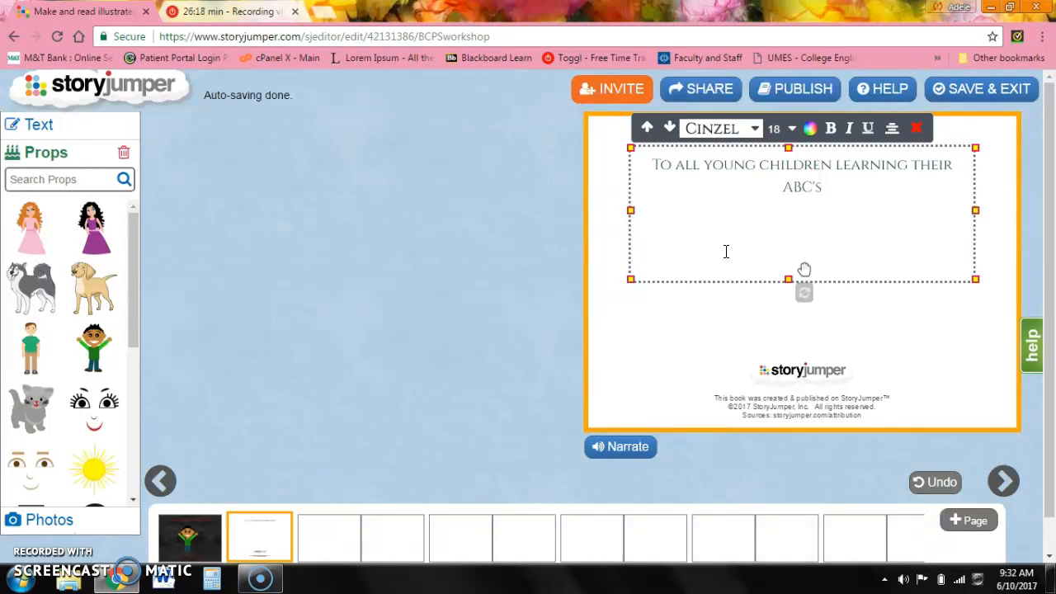
# Set the dedication text's font size to 16.
pyautogui.moveTo(844, 189); pyautogui.dragTo(685, 154)
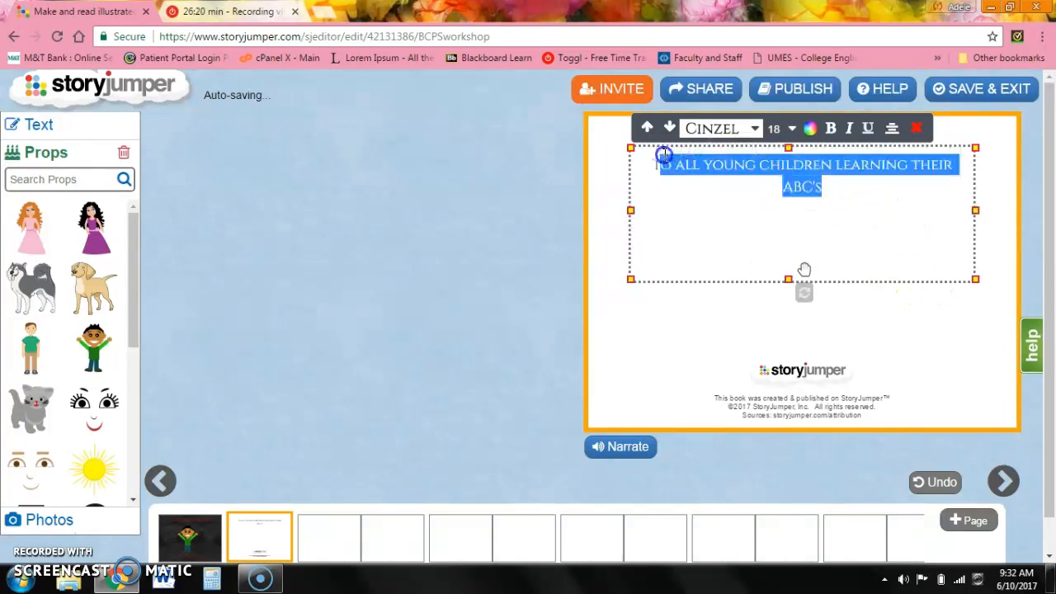
pyautogui.click(791, 129)
pyautogui.click(775, 231)
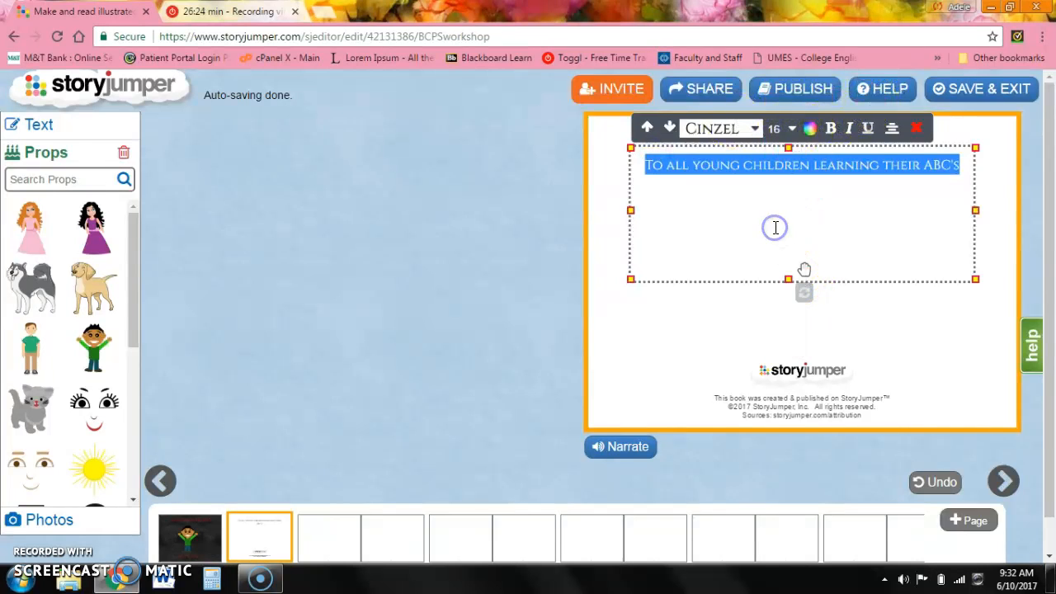
pyautogui.click(850, 191)
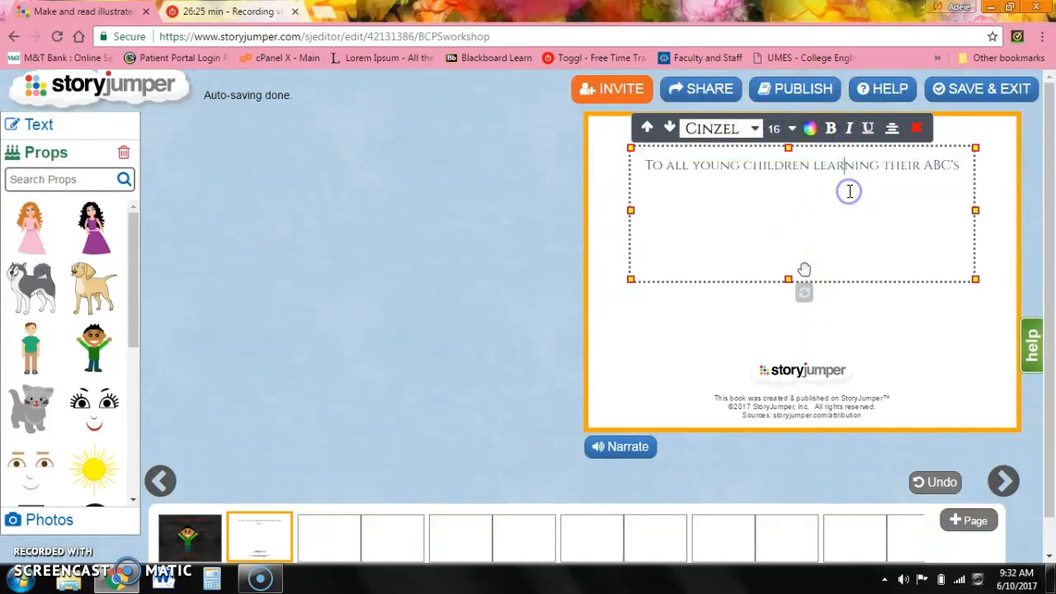
# Open the next spread, add a big text box to page 2 and enter "A is applesauce.".
pyautogui.click(317, 545)
pyautogui.click(217, 168)
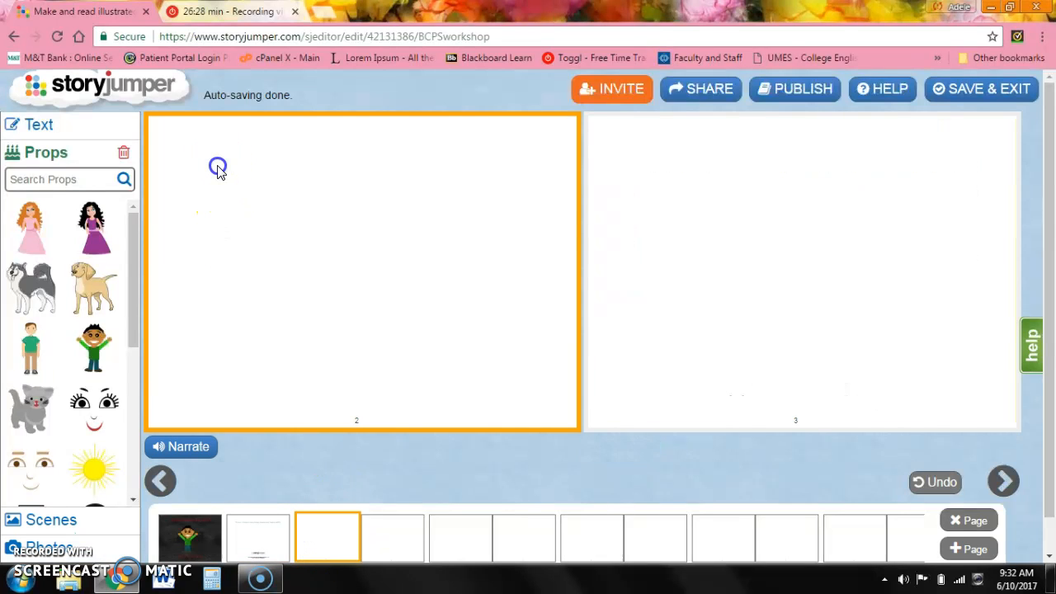
pyautogui.click(73, 126)
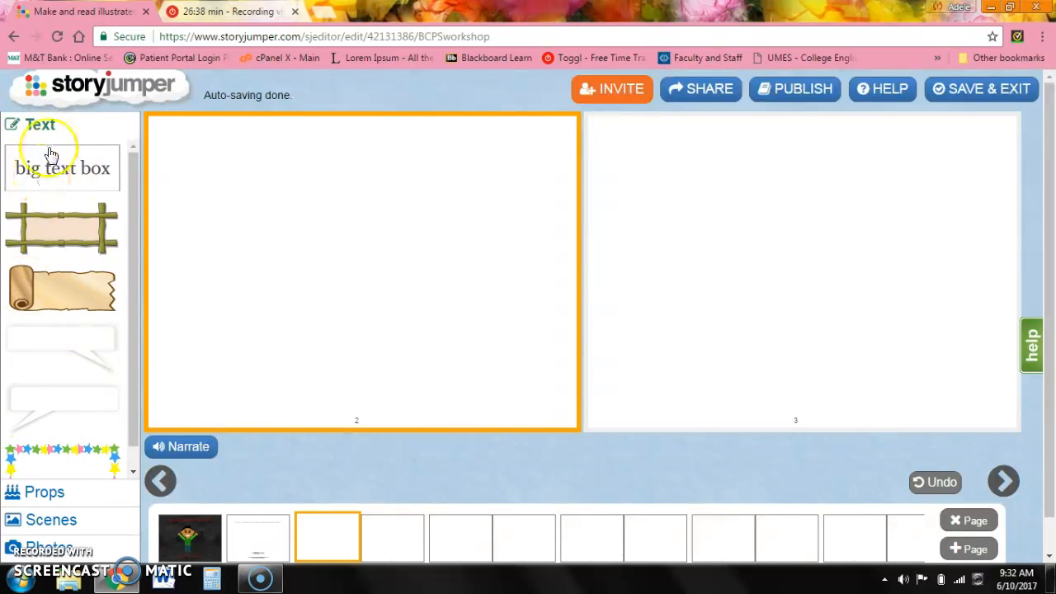
pyautogui.moveTo(50, 520); pyautogui.dragTo(110, 464)
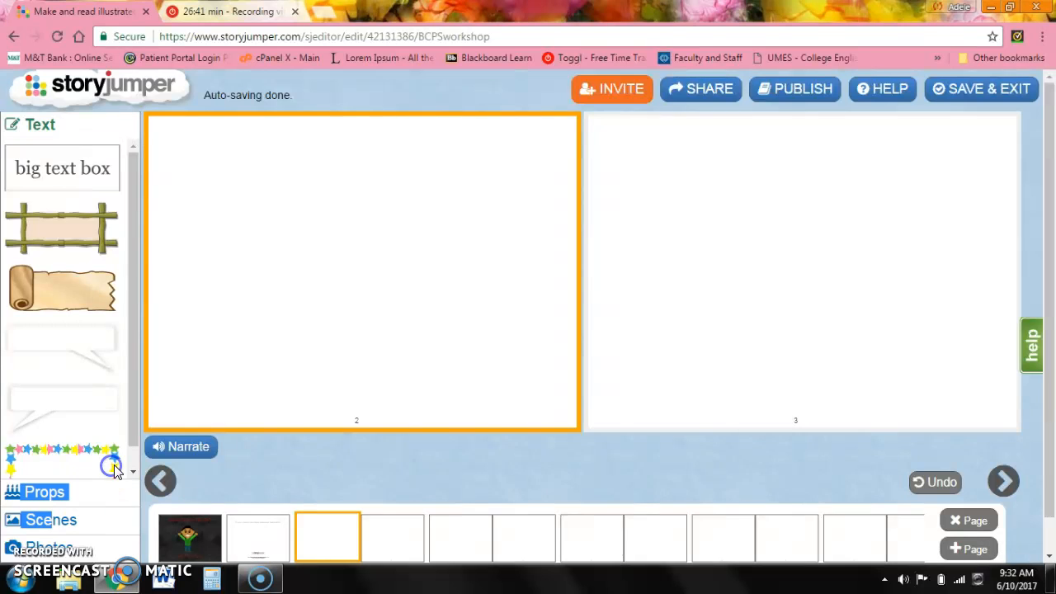
pyautogui.click(68, 174)
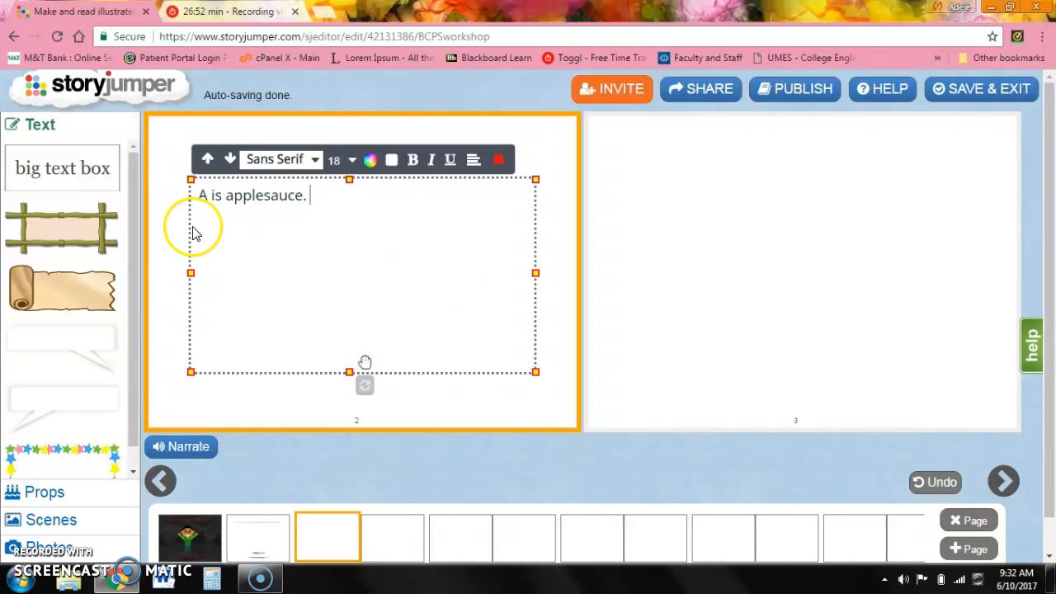
# Insert blank lines above "A is applesauce." so the sentence sits in the middle of the text box.
pyautogui.click(199, 191)
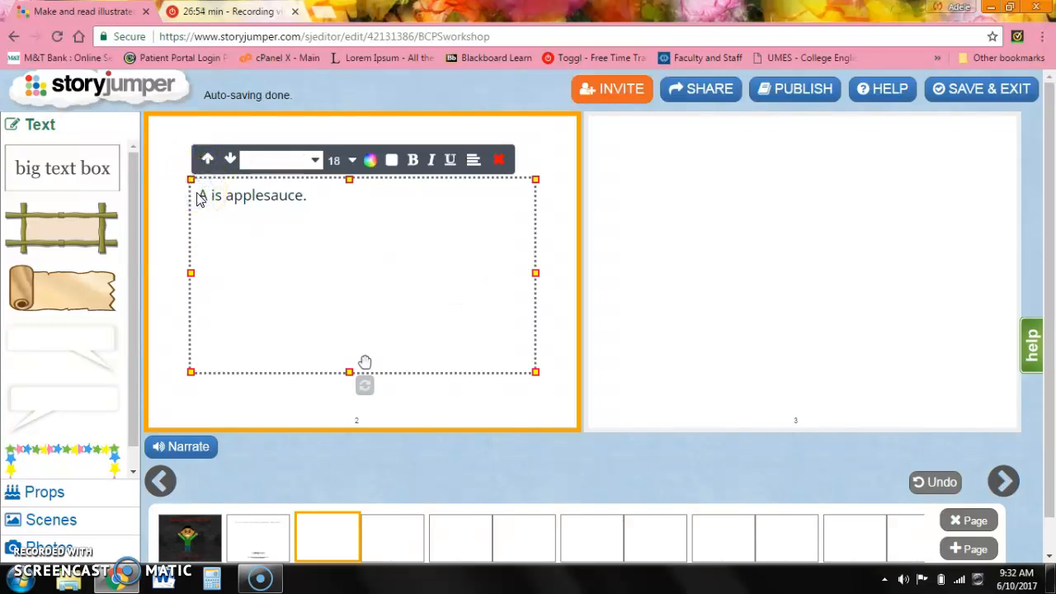
pyautogui.press('Return')
pyautogui.press('Return')
pyautogui.press('Return')
pyautogui.press('Return')
pyautogui.press('Return')
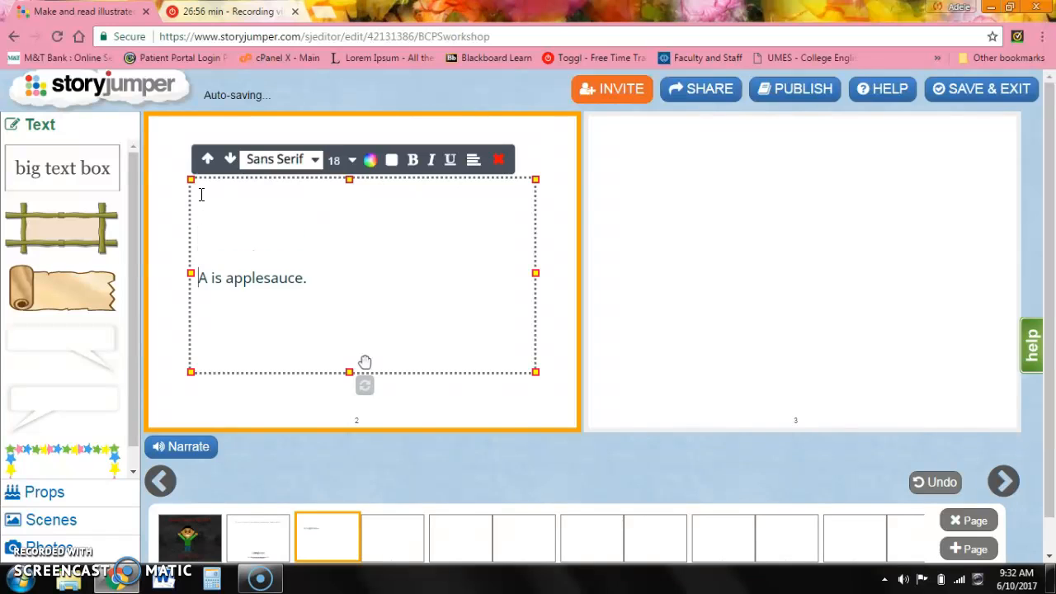
pyautogui.press('BackSpace')
# Center the "A is applesauce." text and set its font to Cinzel.
pyautogui.moveTo(316, 276); pyautogui.dragTo(155, 276)
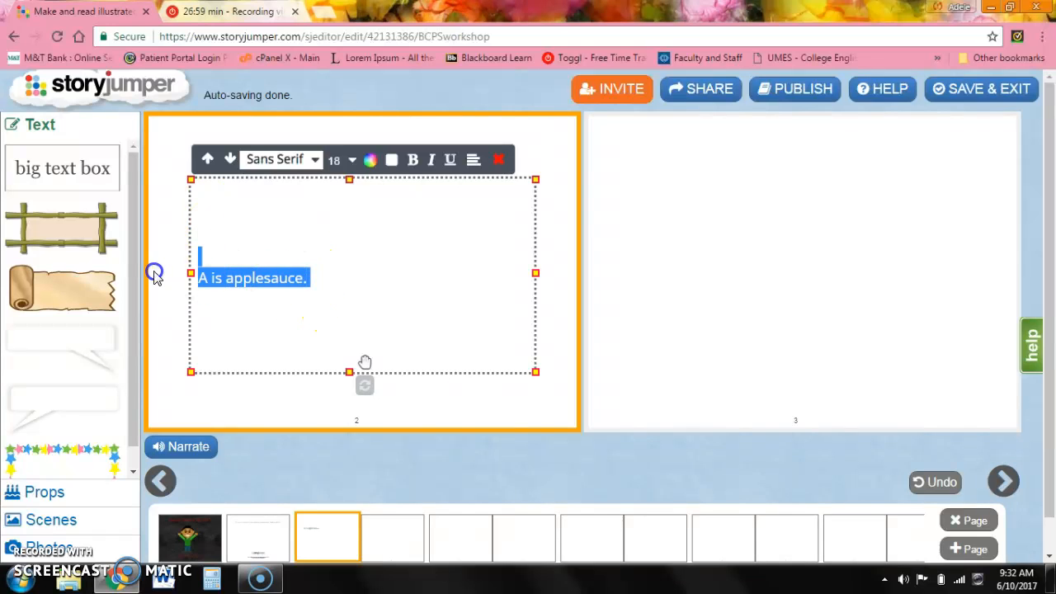
pyautogui.click(474, 161)
pyautogui.click(476, 200)
pyautogui.click(313, 161)
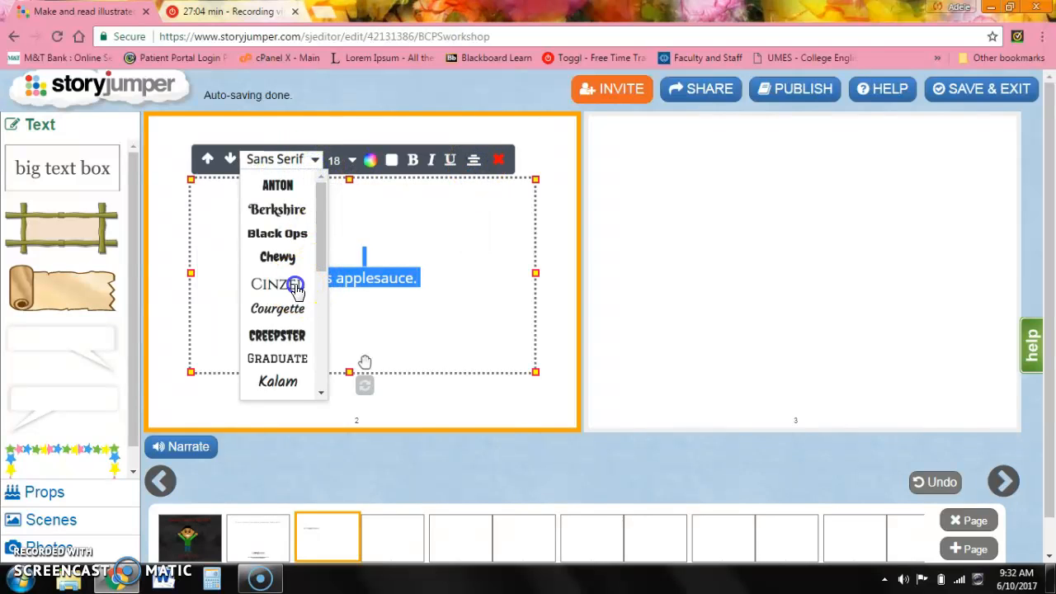
pyautogui.click(290, 283)
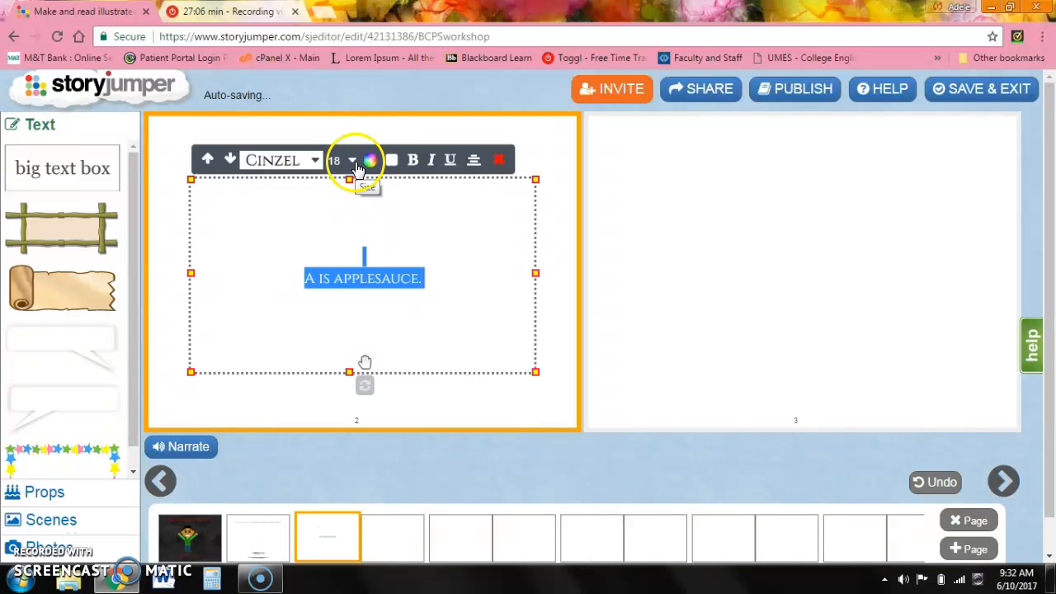
pyautogui.click(517, 309)
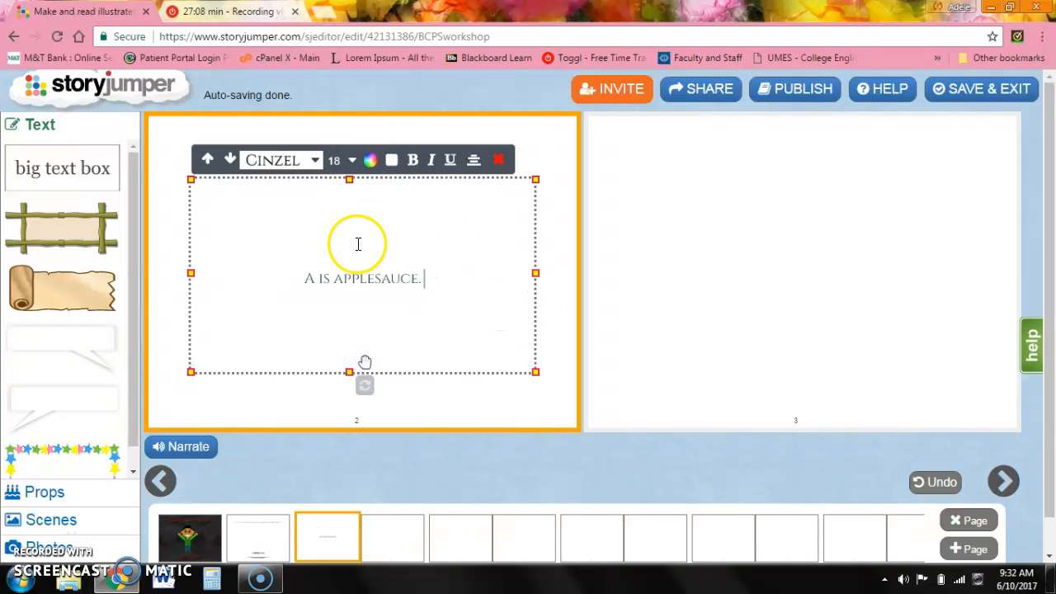
# Search the props library for letters.
pyautogui.click(92, 495)
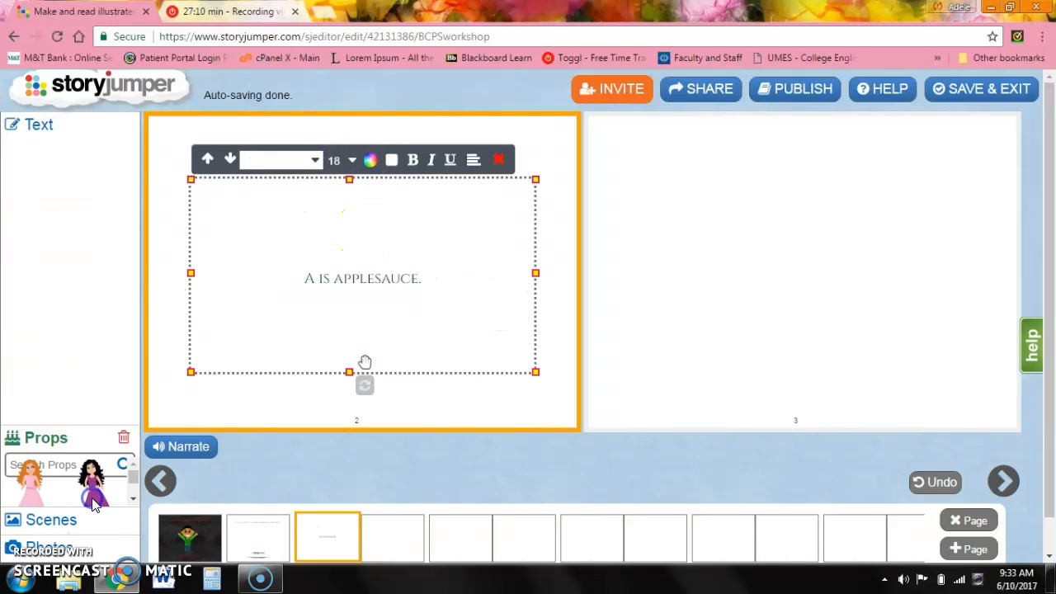
pyautogui.click(96, 528)
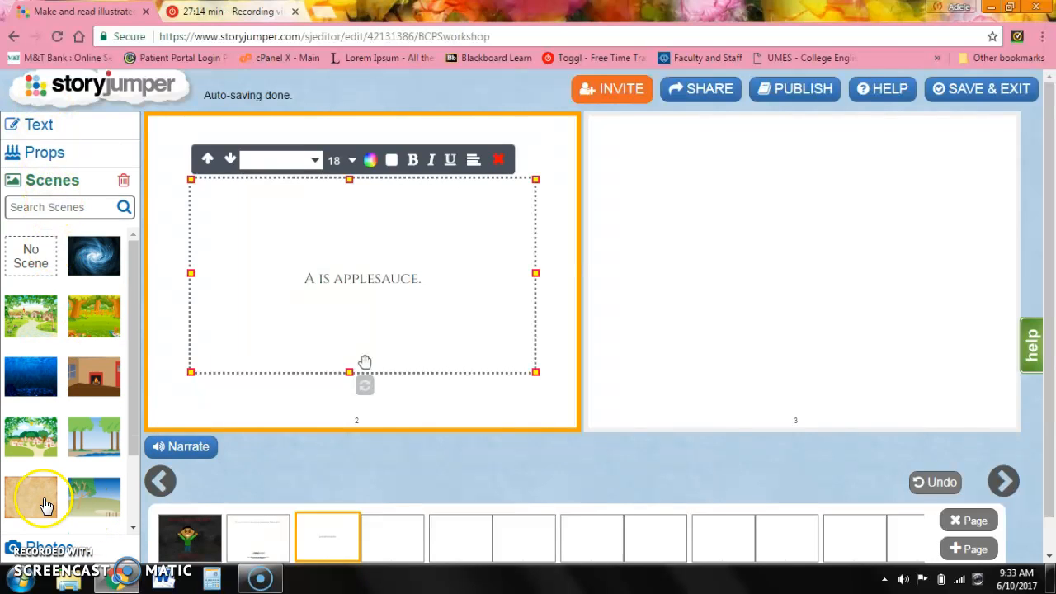
pyautogui.click(45, 153)
pyautogui.moveTo(129, 294); pyautogui.dragTo(136, 256)
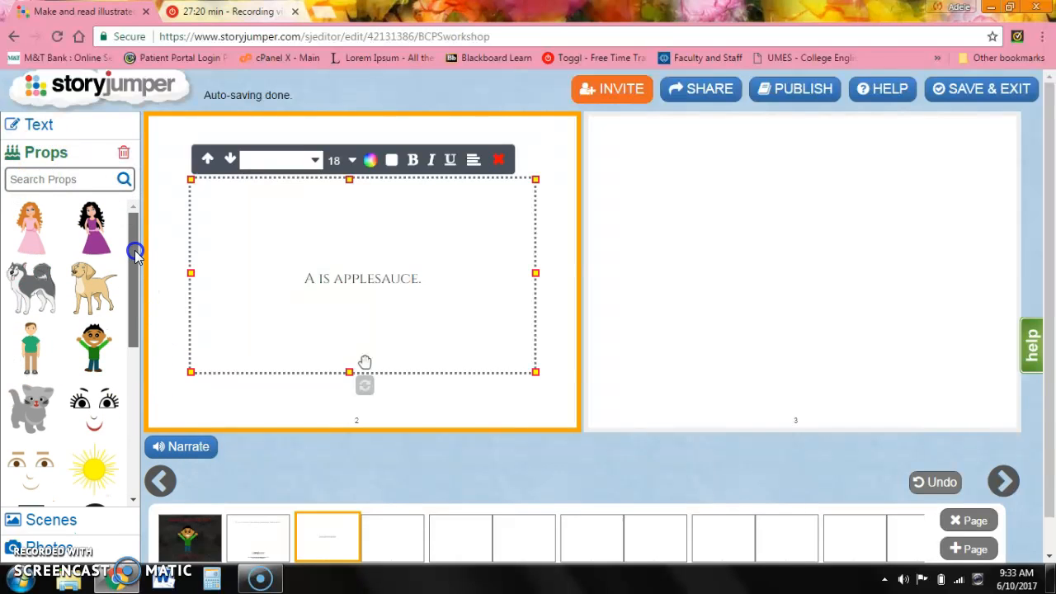
pyautogui.click(75, 178)
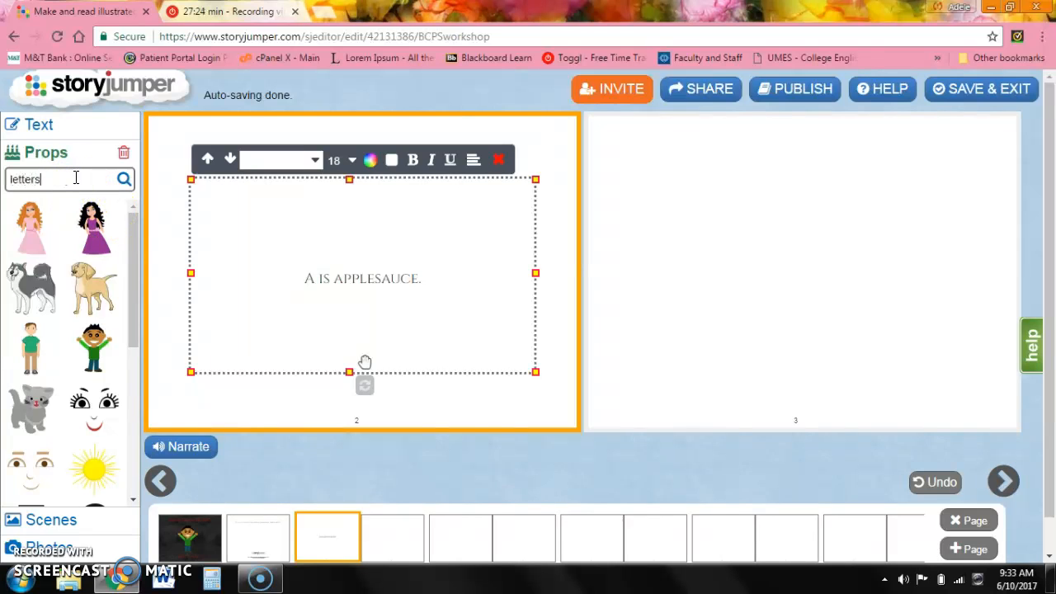
pyautogui.write('letters')
pyautogui.press('Return')
pyautogui.click(464, 285)
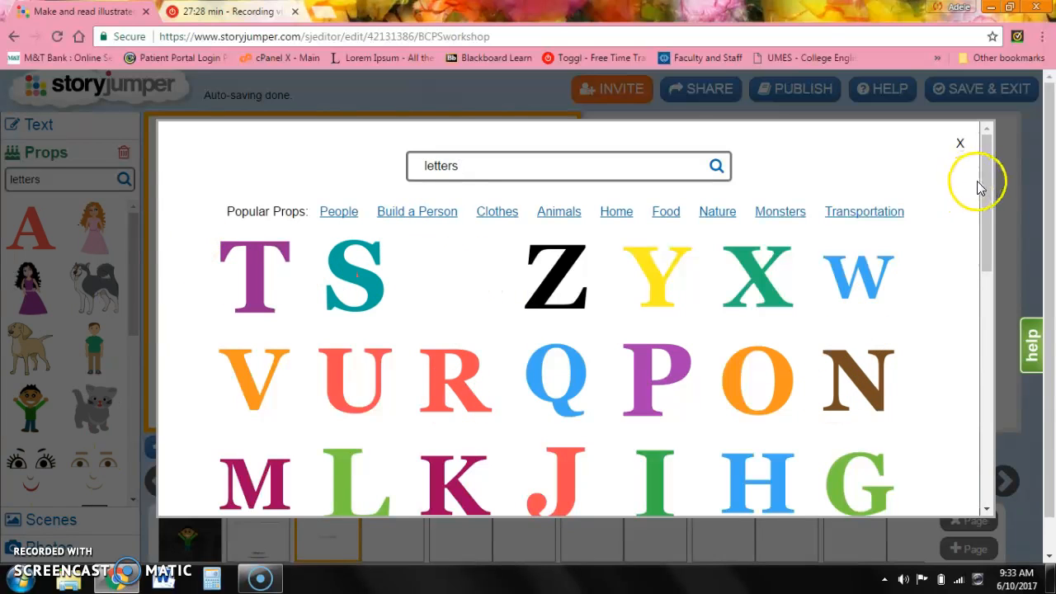
pyautogui.moveTo(989, 190); pyautogui.dragTo(1001, 244)
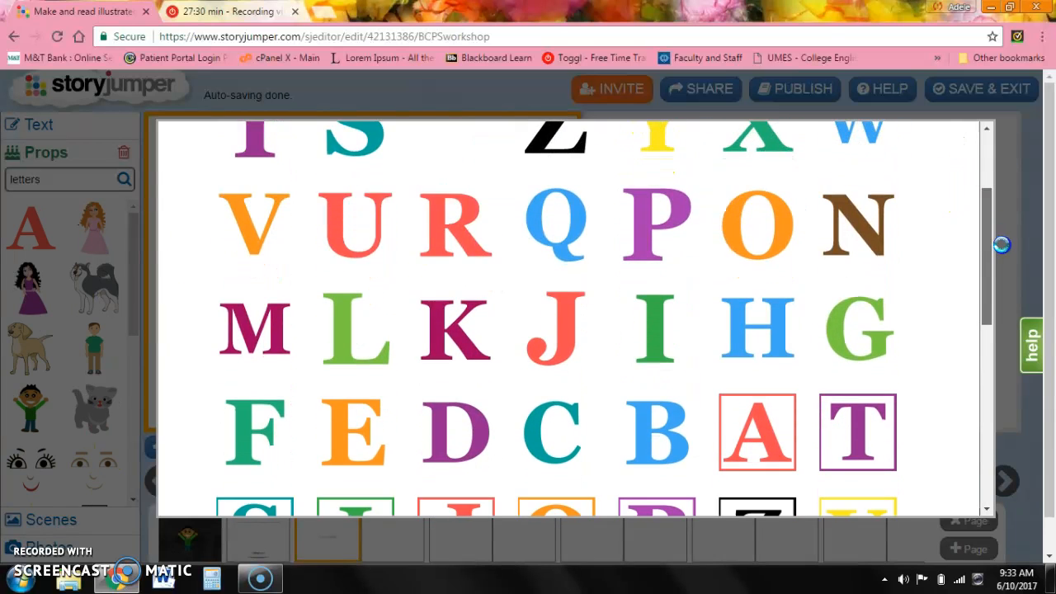
# Collect the B, C and D letter props from the results into the props panel and close the search.
pyautogui.click(668, 452)
pyautogui.click(583, 438)
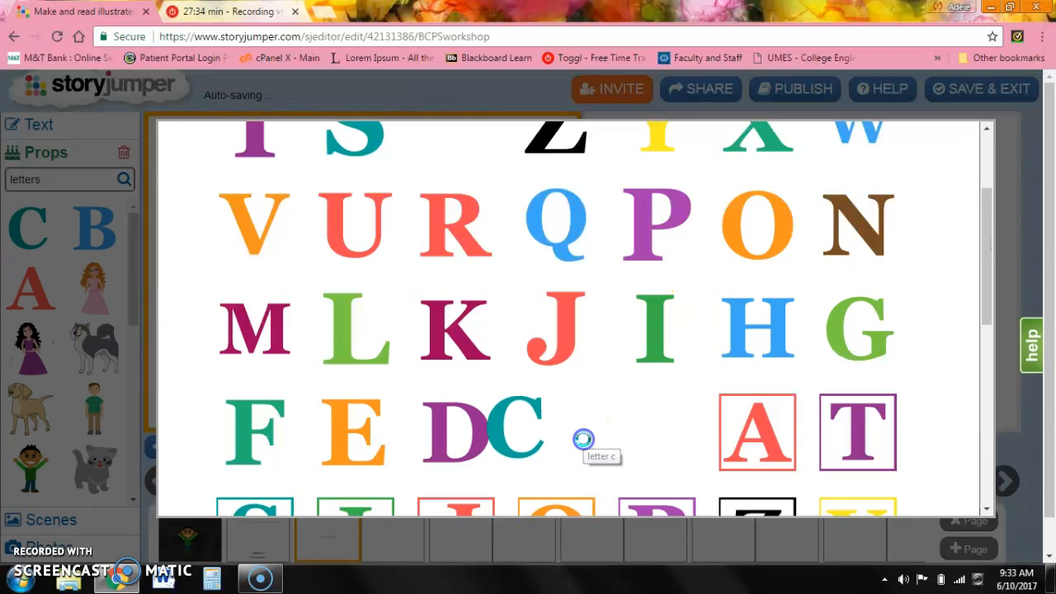
pyautogui.click(470, 446)
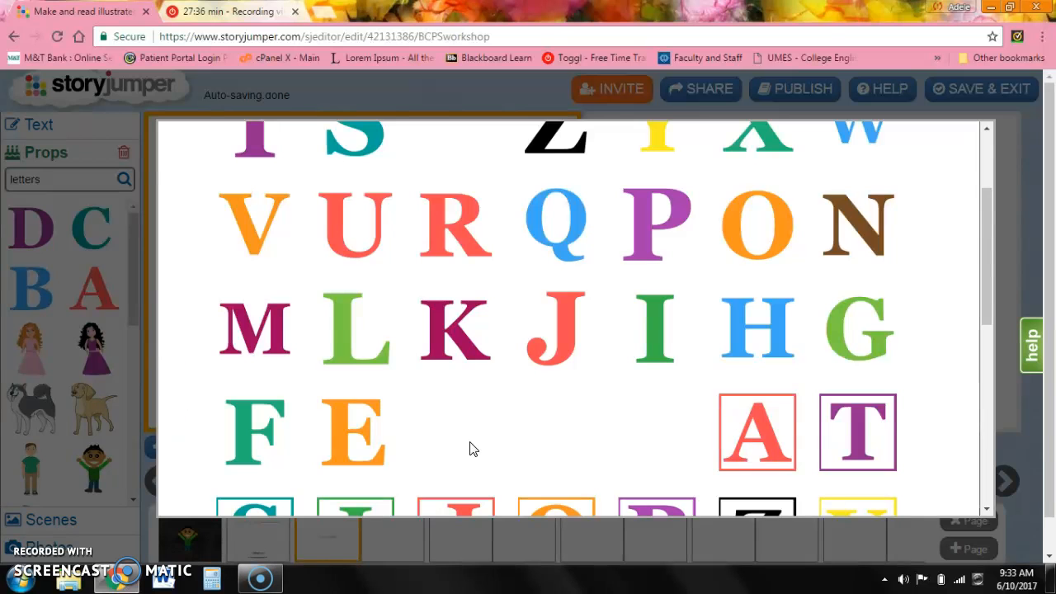
pyautogui.moveTo(986, 285); pyautogui.dragTo(983, 148)
pyautogui.click(959, 145)
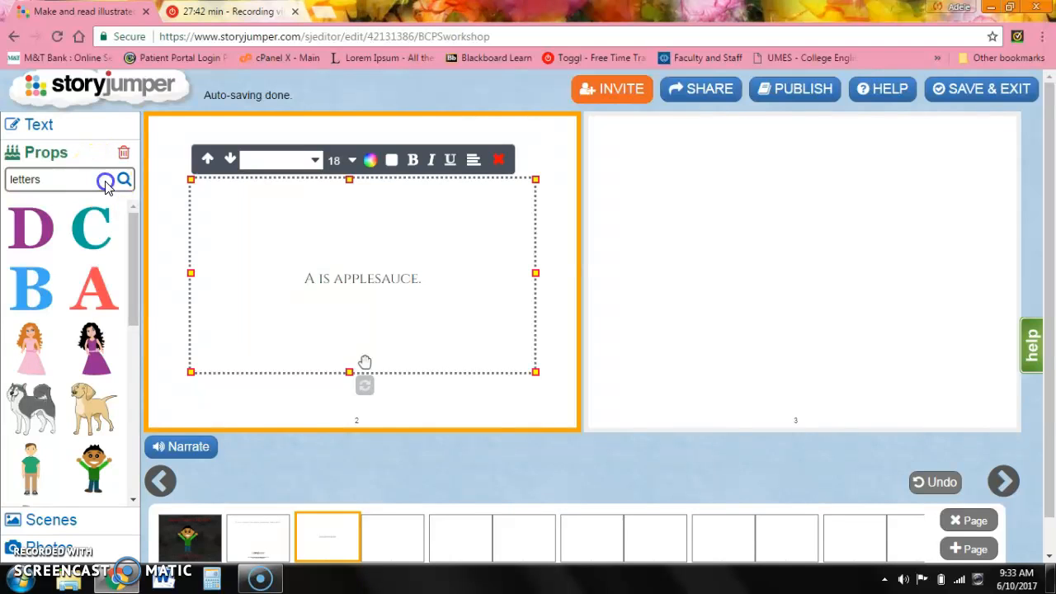
pyautogui.click(71, 522)
pyautogui.click(76, 518)
pyautogui.click(69, 203)
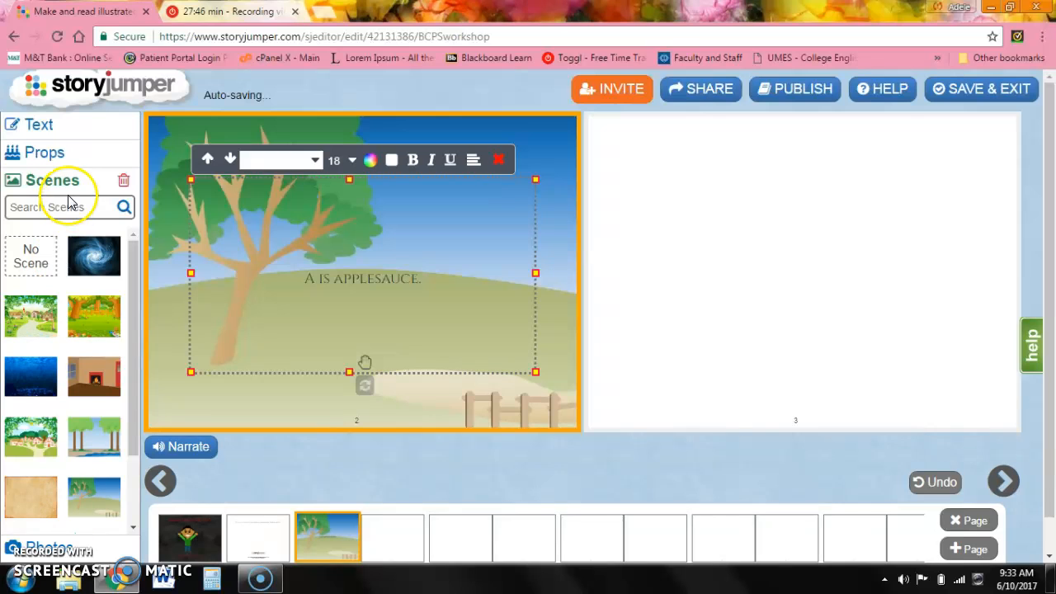
pyautogui.click(33, 255)
# Search the props library for nursey.
pyautogui.click(43, 154)
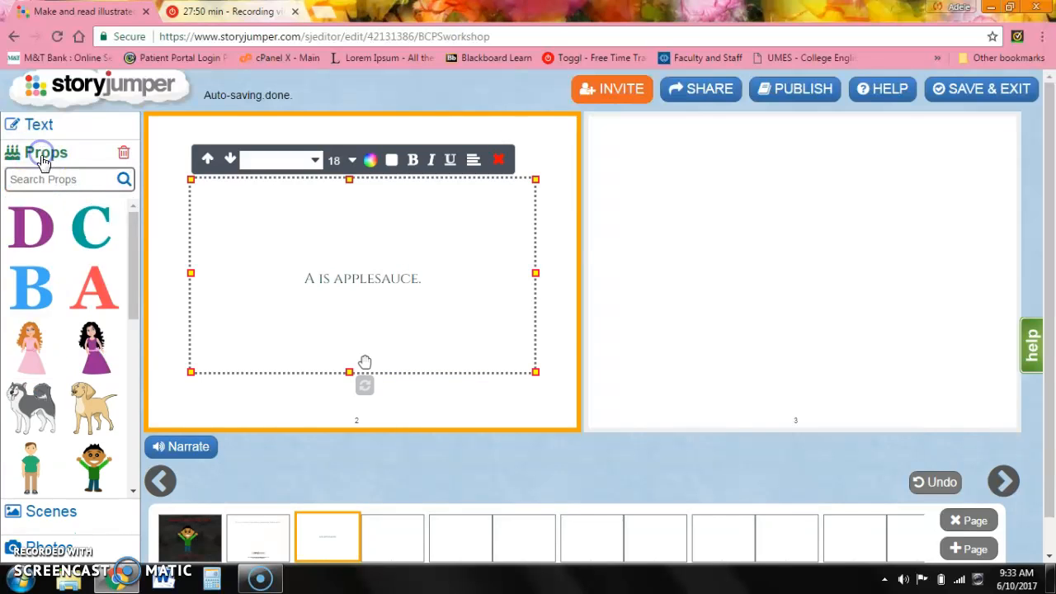
pyautogui.click(51, 178)
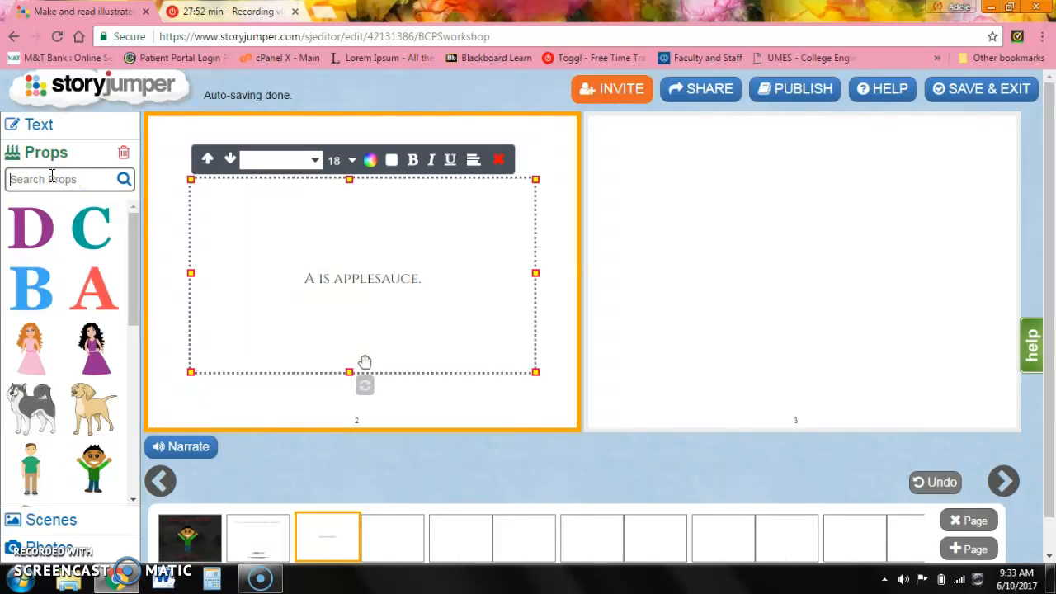
pyautogui.press('Return')
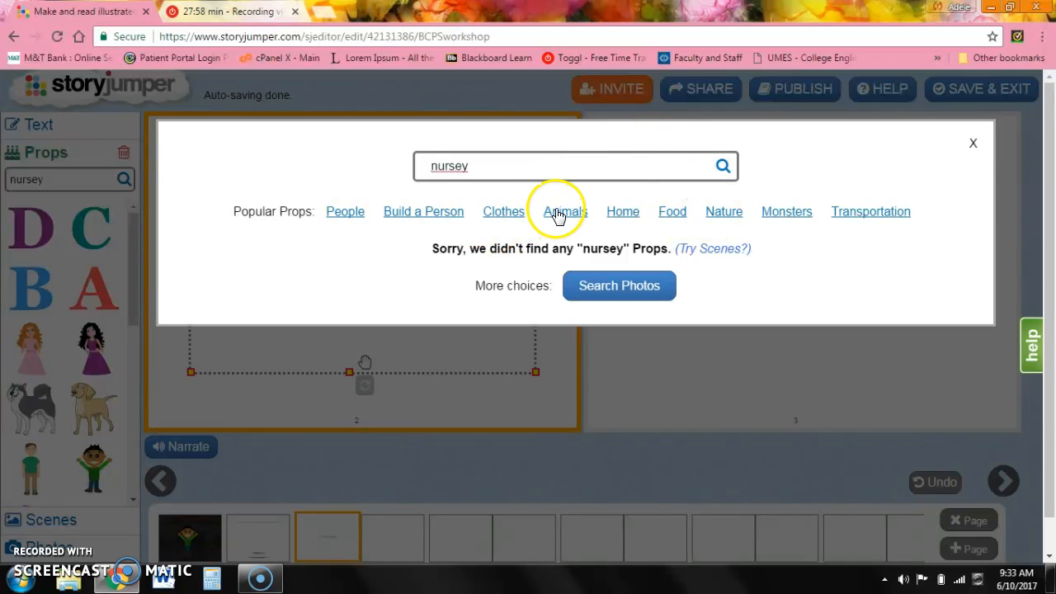
pyautogui.click(577, 151)
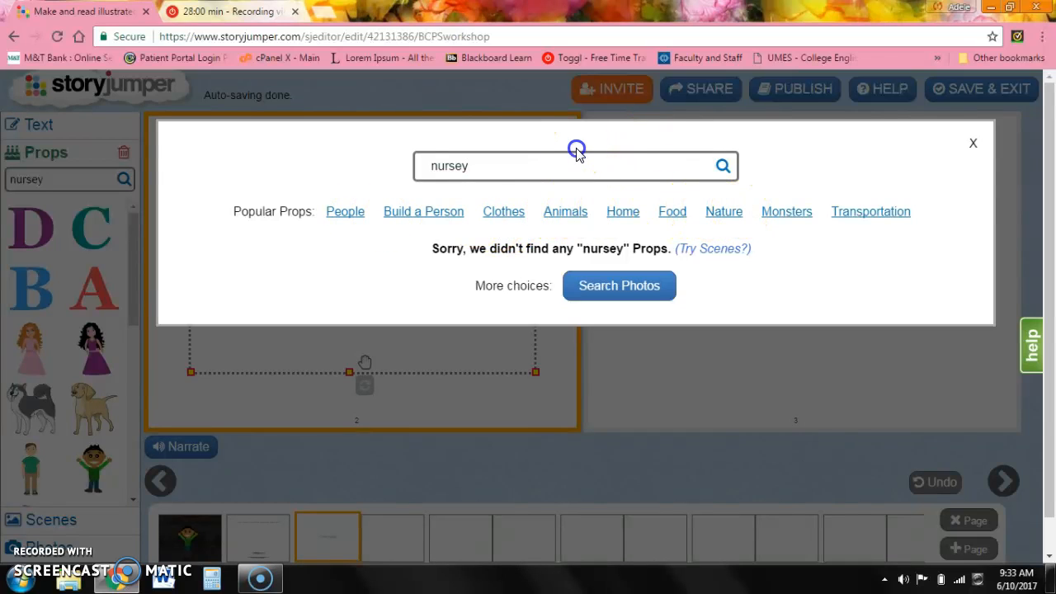
pyautogui.doubleClick(569, 175)
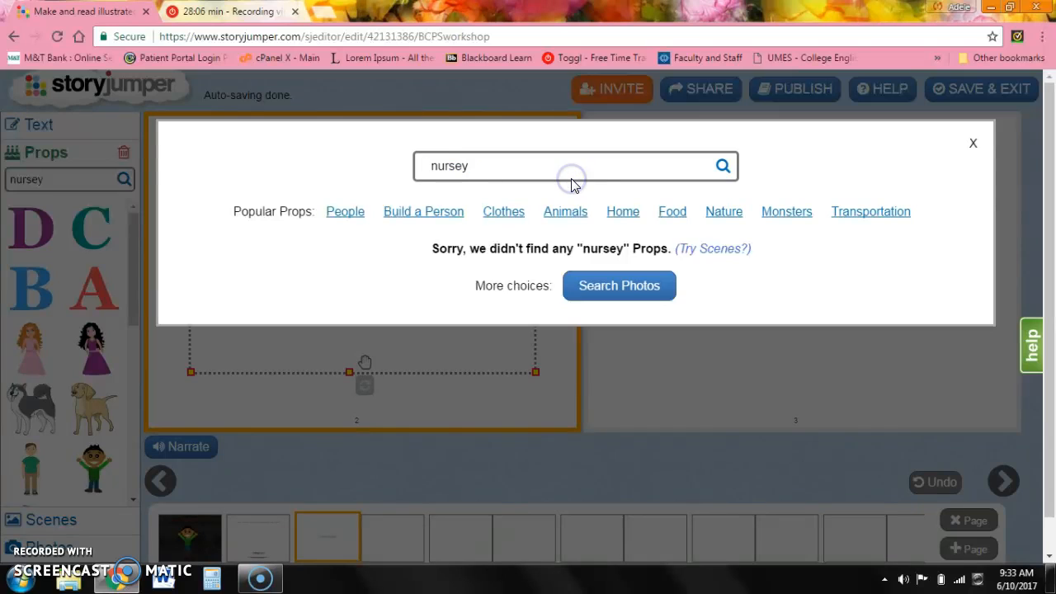
pyautogui.doubleClick(568, 172)
# Search the props library for patterns, nature and background images, then for nursey again.
pyautogui.write('patterns')
pyautogui.press('Return')
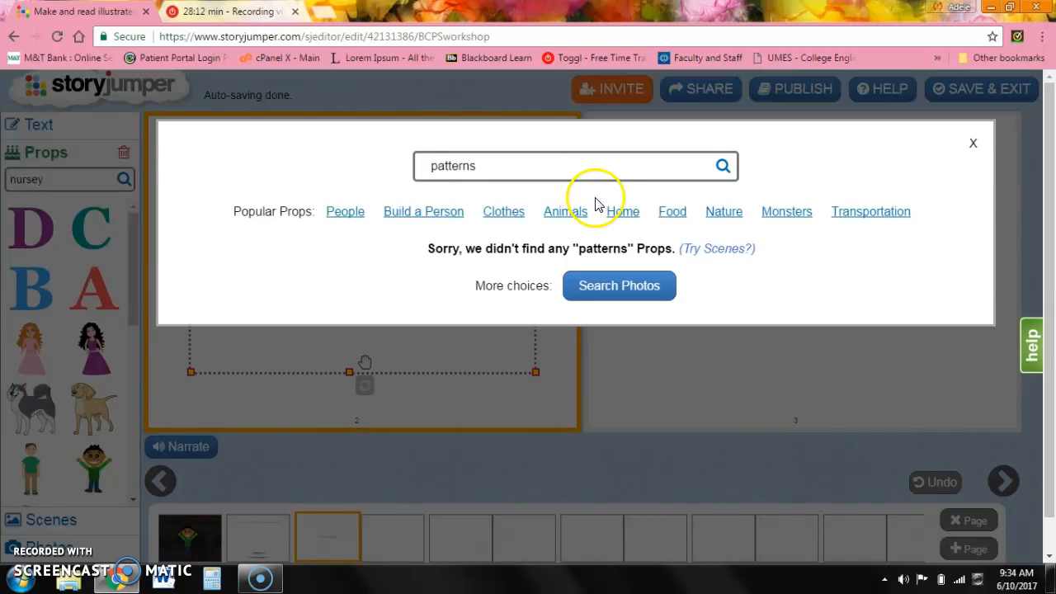
pyautogui.click(714, 215)
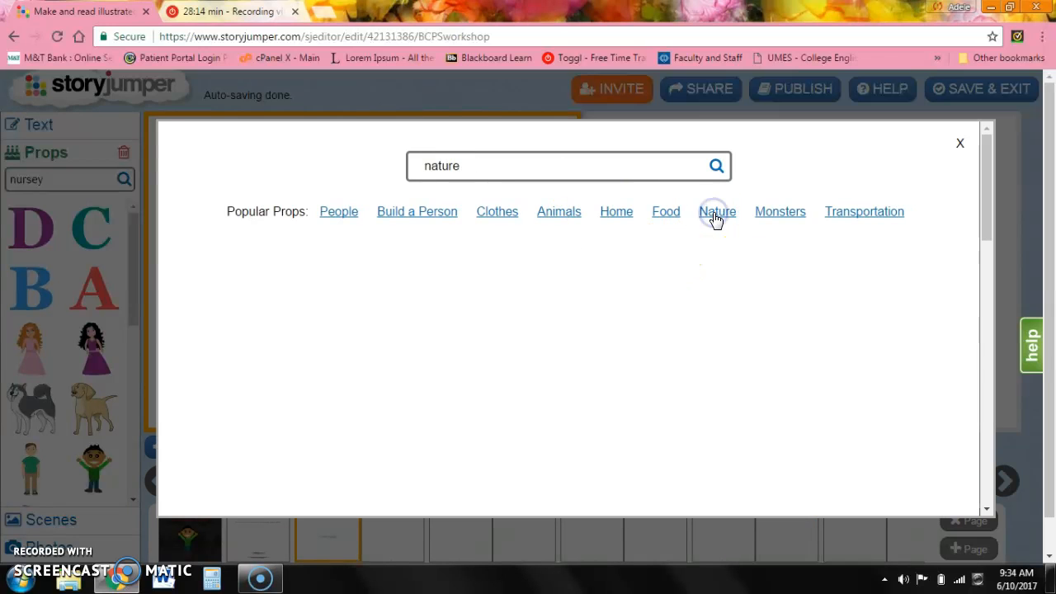
pyautogui.doubleClick(599, 165)
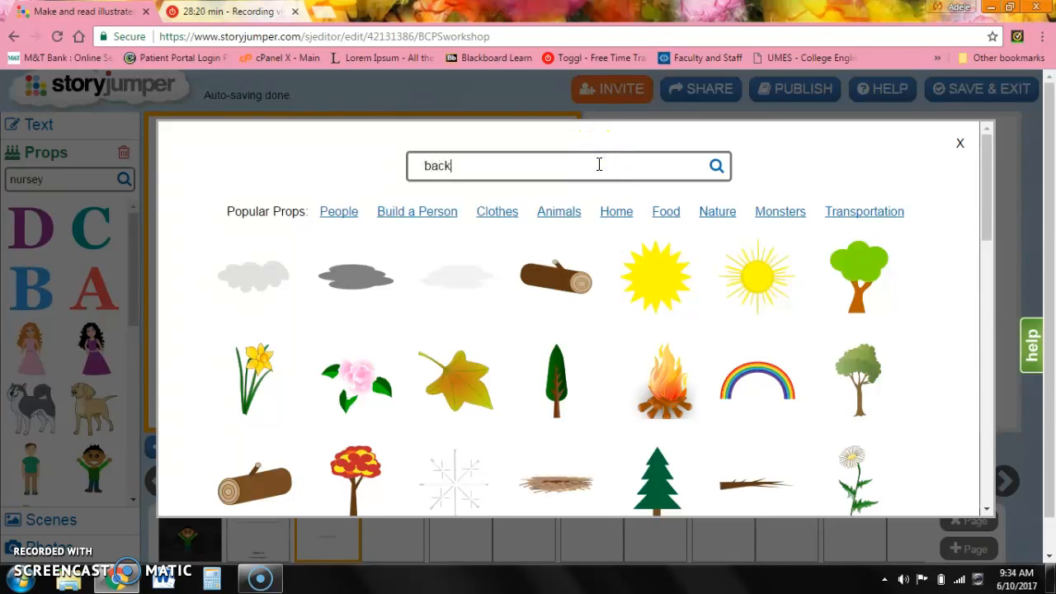
pyautogui.press('Return')
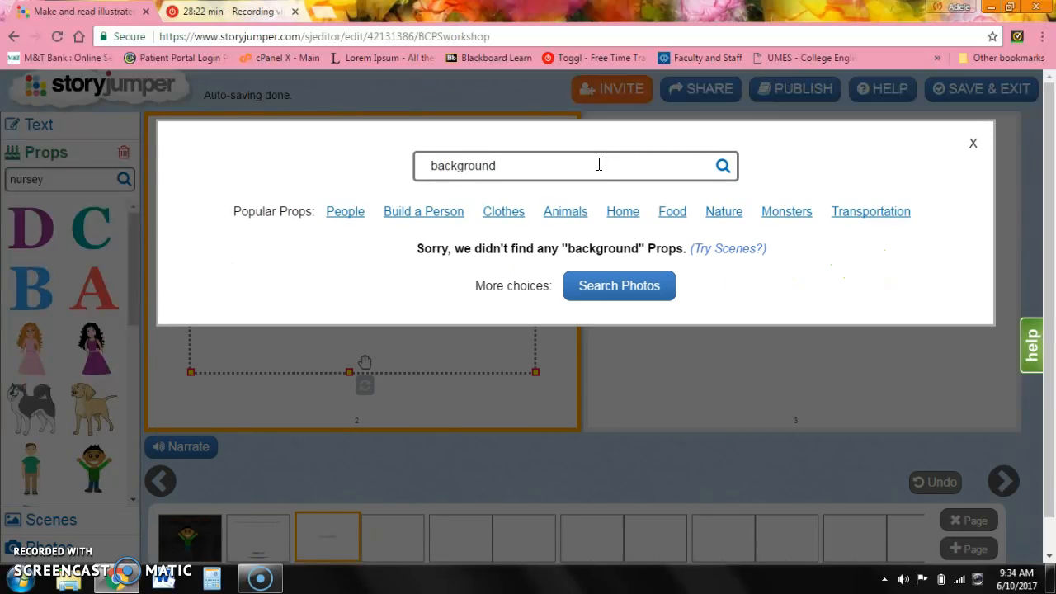
pyautogui.doubleClick(599, 164)
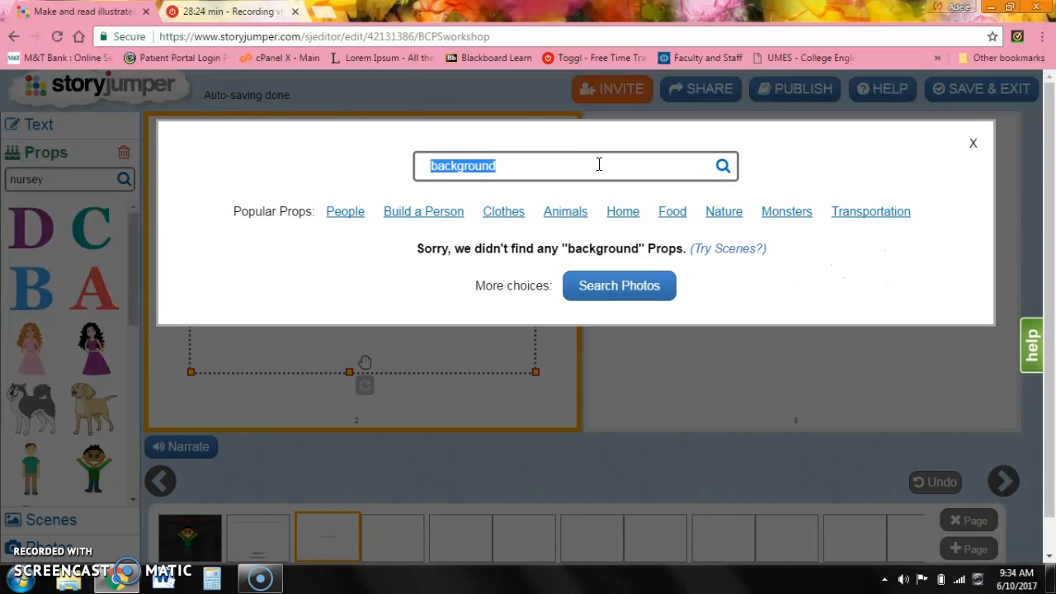
pyautogui.write('nursey')
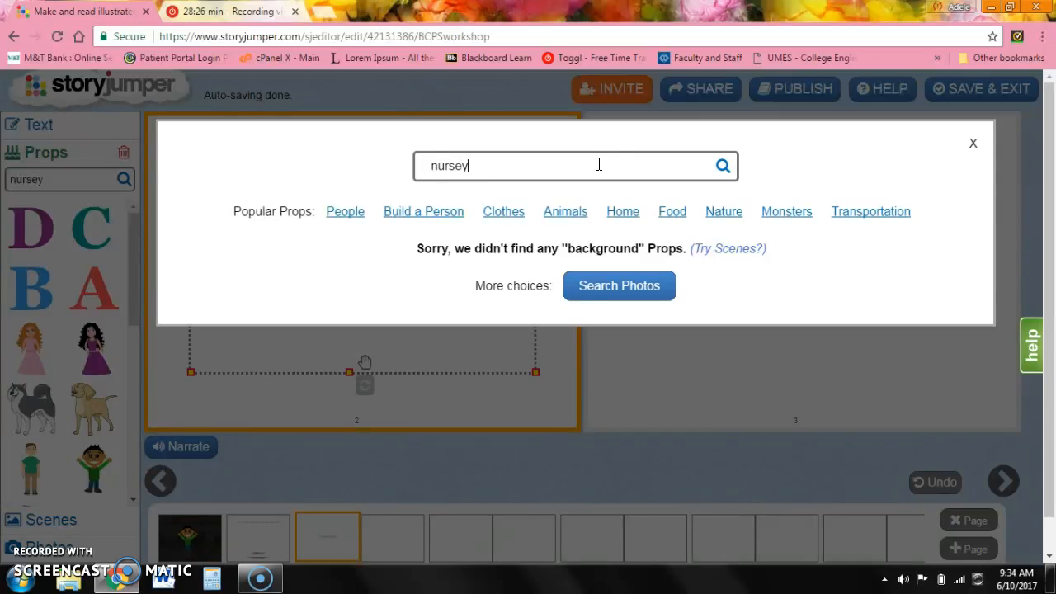
pyautogui.press('Return')
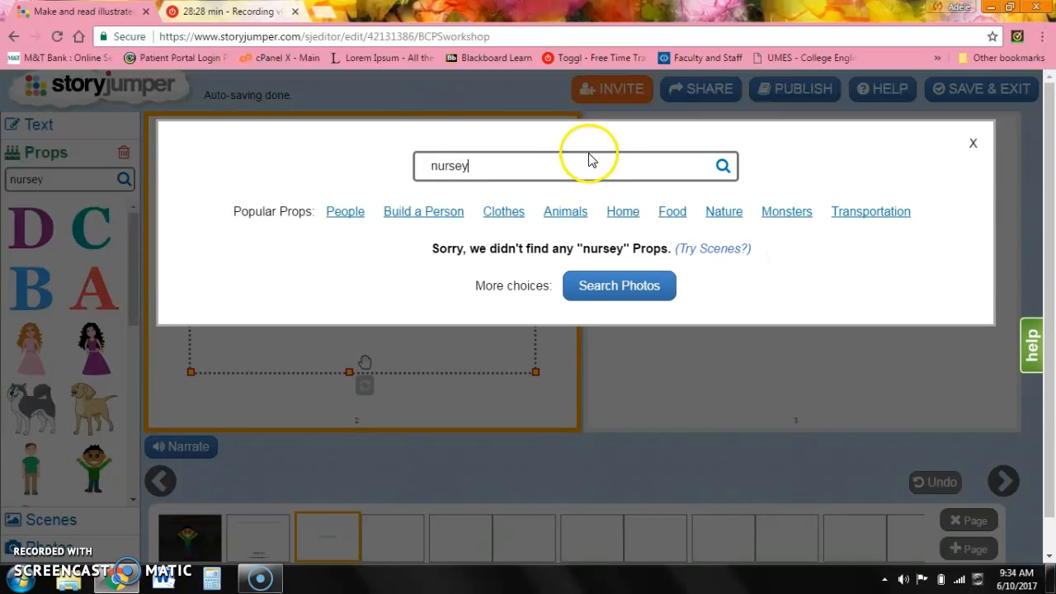
# Search photos for nursey, return to the editor, and browse the scenes library.
pyautogui.click(613, 288)
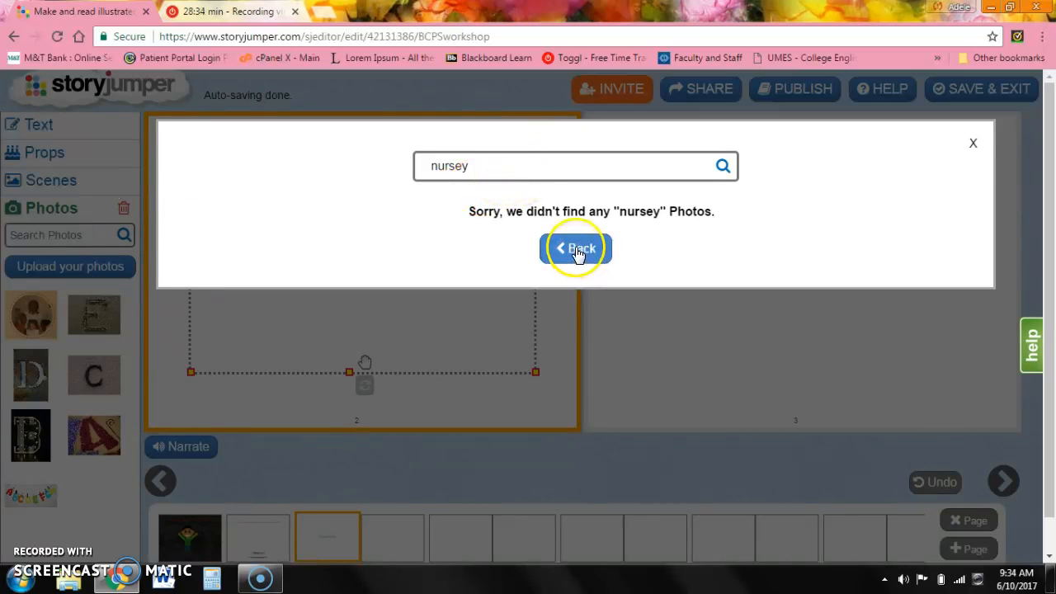
pyautogui.click(82, 188)
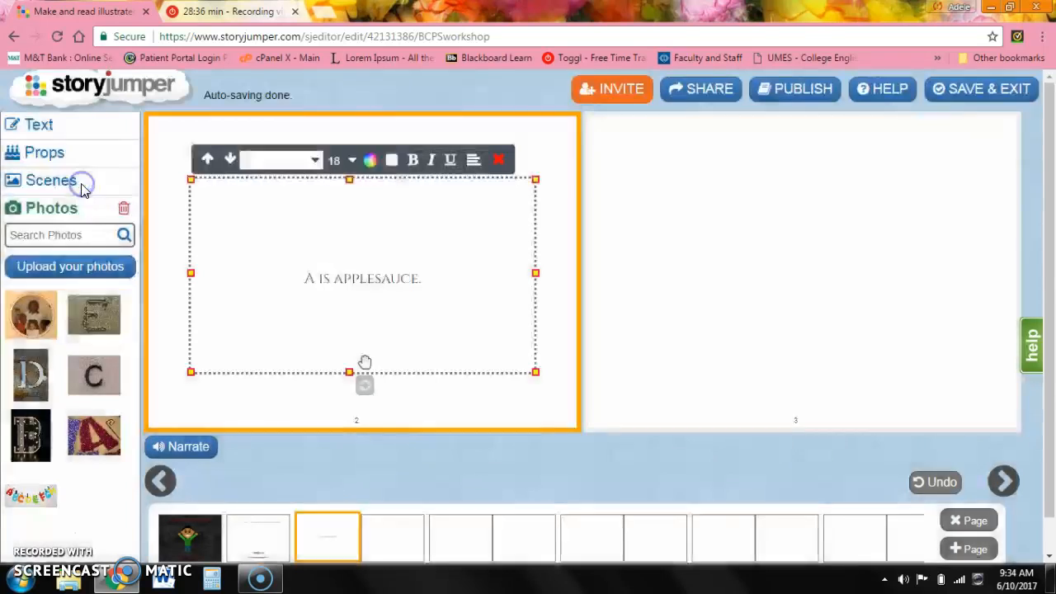
pyautogui.click(79, 182)
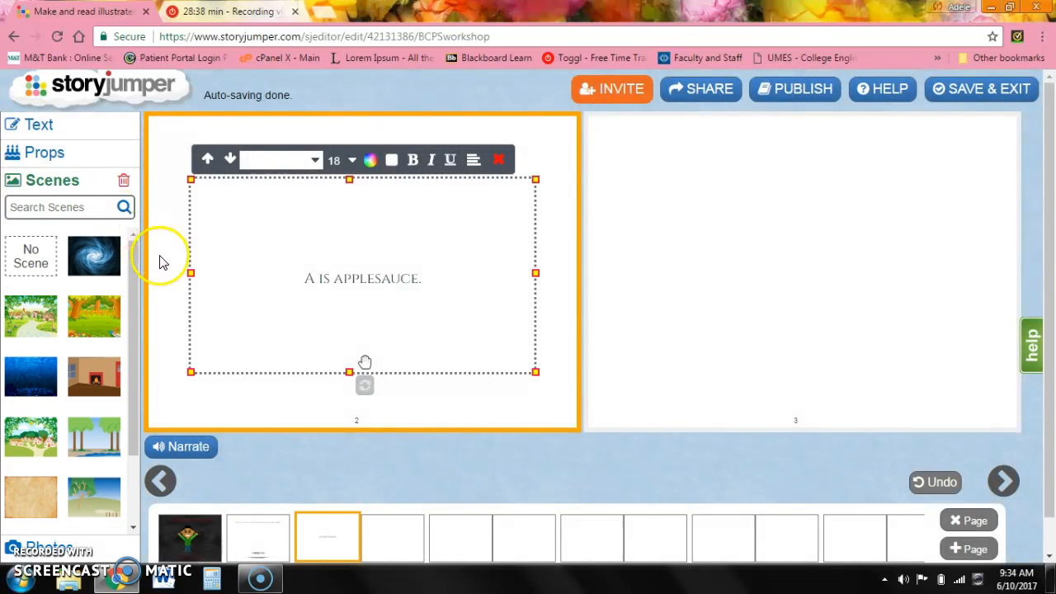
pyautogui.moveTo(136, 263); pyautogui.dragTo(152, 412)
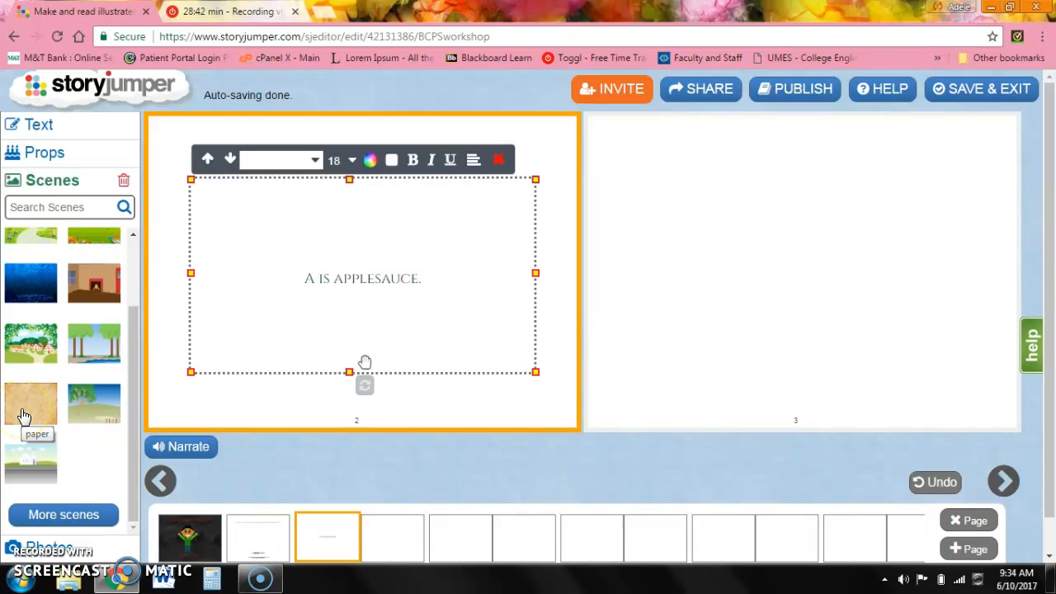
# Add the letter A prop to page 3 and enlarge it to fill most of the page.
pyautogui.click(816, 231)
pyautogui.moveTo(130, 324); pyautogui.dragTo(117, 200)
pyautogui.click(52, 151)
pyautogui.click(91, 282)
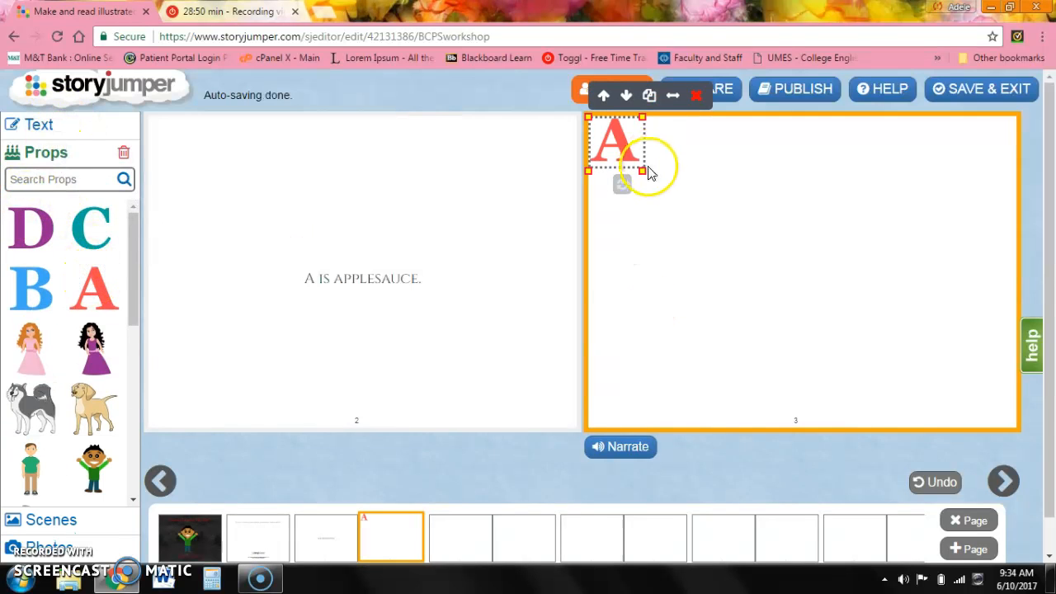
pyautogui.moveTo(642, 169); pyautogui.dragTo(916, 361)
pyautogui.moveTo(760, 250); pyautogui.dragTo(816, 255)
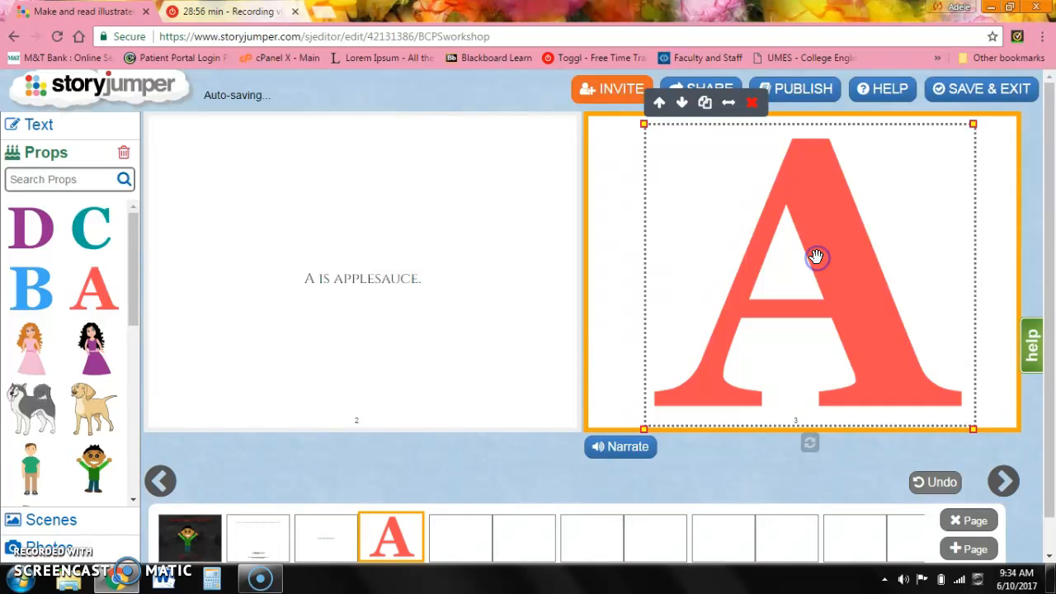
# Add the waving boy prop to page 3 and enlarge it, placing him at the left of the A.
pyautogui.click(91, 483)
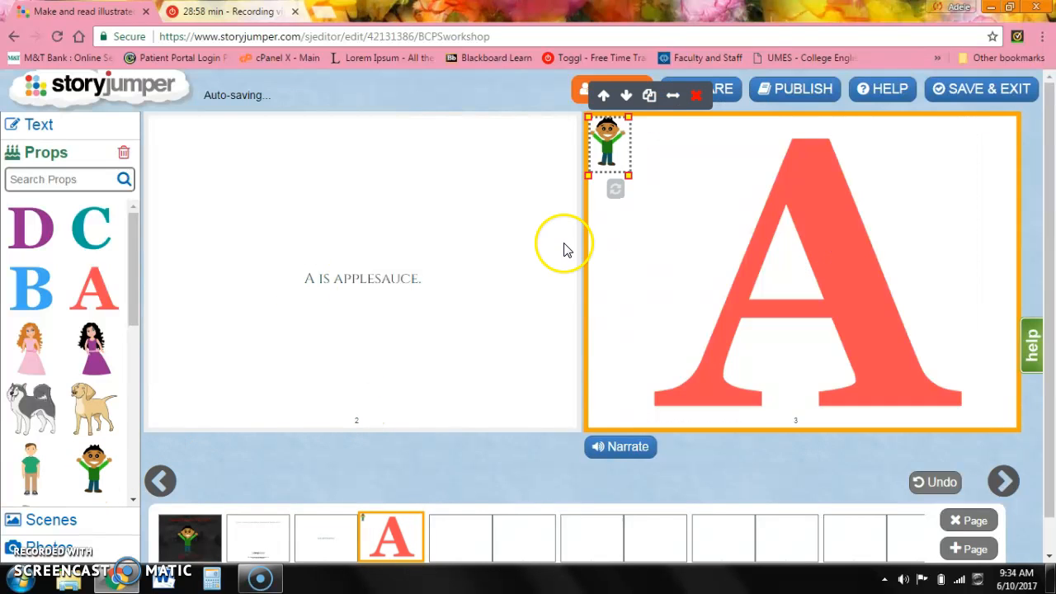
pyautogui.moveTo(628, 175); pyautogui.dragTo(715, 311)
pyautogui.moveTo(670, 212); pyautogui.dragTo(674, 270)
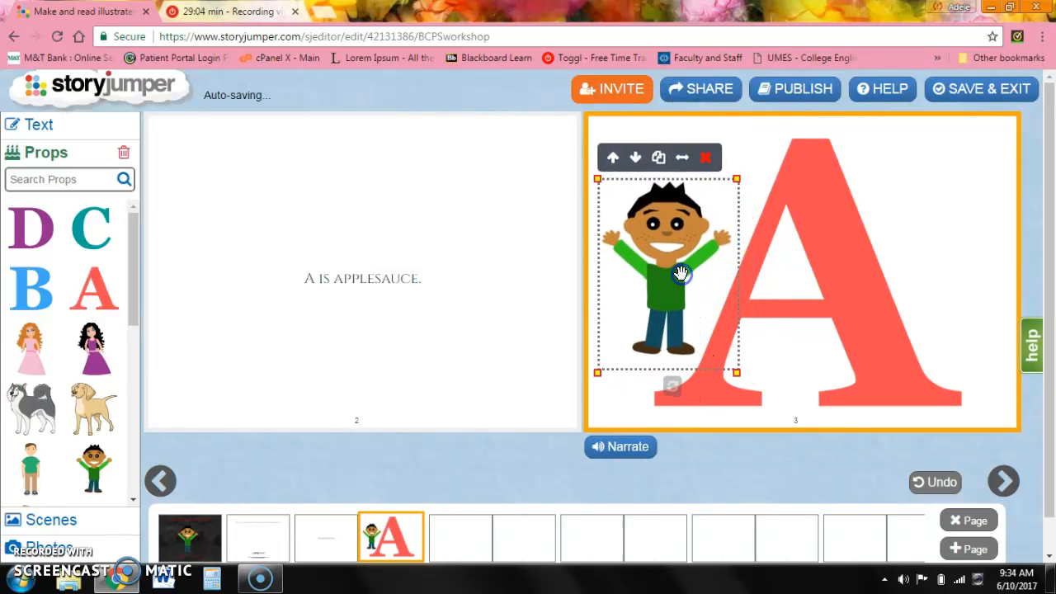
pyautogui.moveTo(737, 372); pyautogui.dragTo(747, 382)
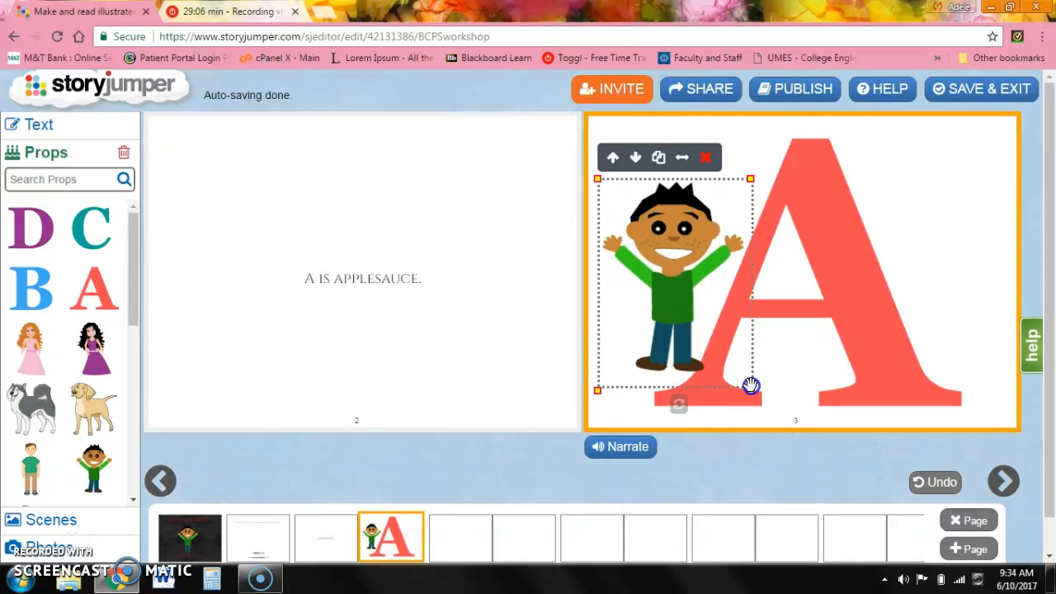
pyautogui.moveTo(691, 303); pyautogui.dragTo(681, 283)
pyautogui.moveTo(745, 372); pyautogui.dragTo(768, 394)
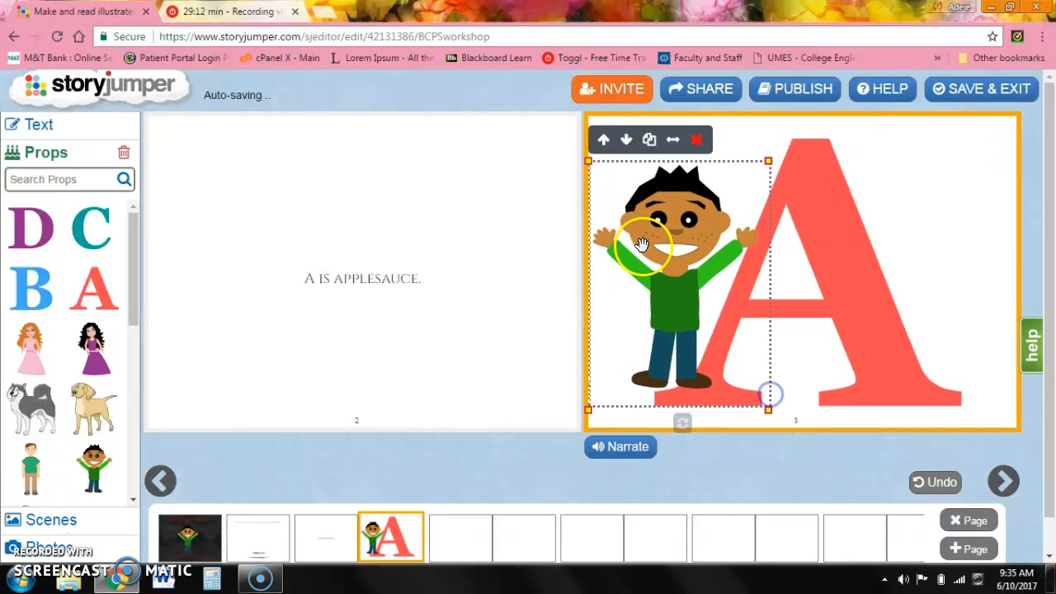
# Flip the boy prop twice and send him back behind the letter A.
pyautogui.click(672, 140)
pyautogui.click(672, 142)
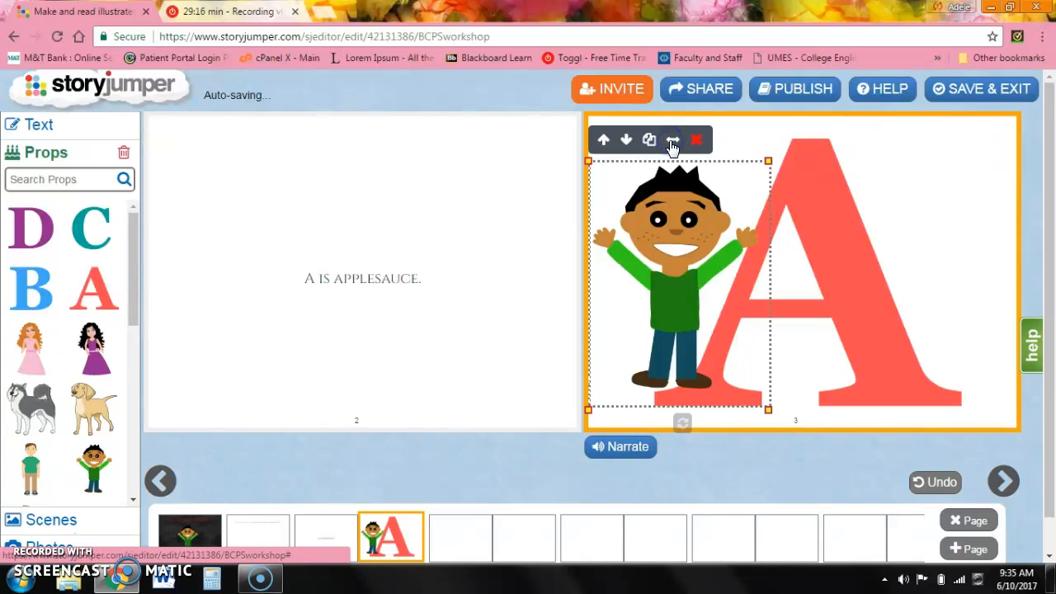
pyautogui.click(627, 146)
pyautogui.click(628, 150)
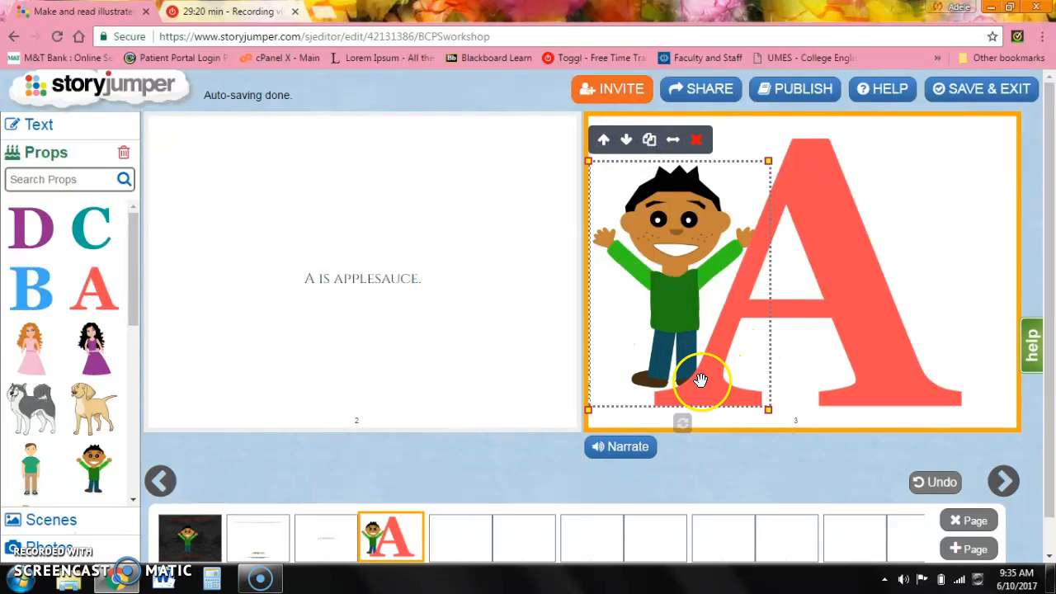
pyautogui.click(809, 368)
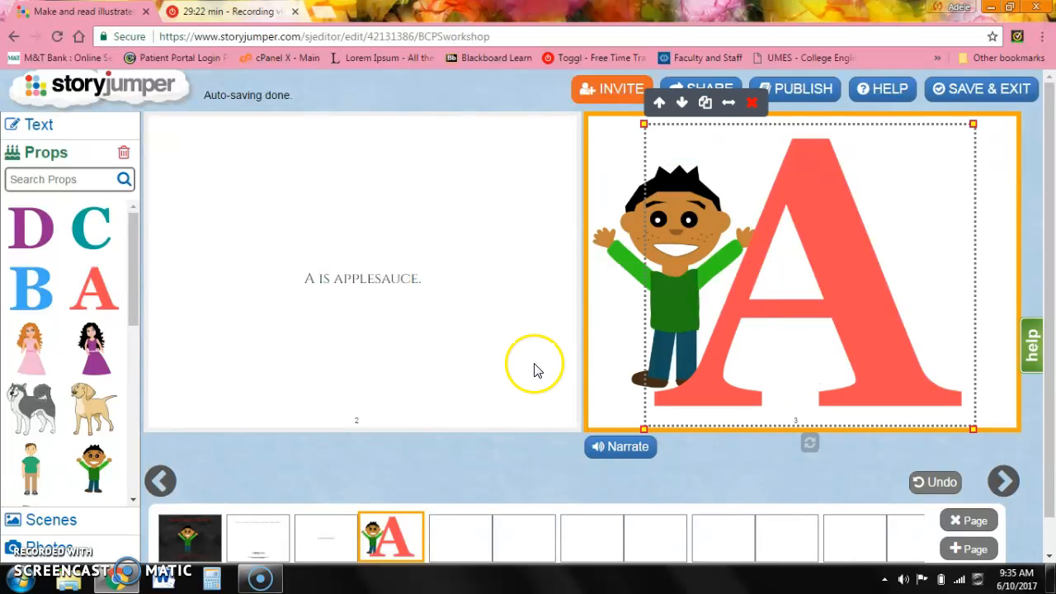
# Open the full props library on page 2 and browse the Monsters category.
pyautogui.click(393, 315)
pyautogui.click(167, 188)
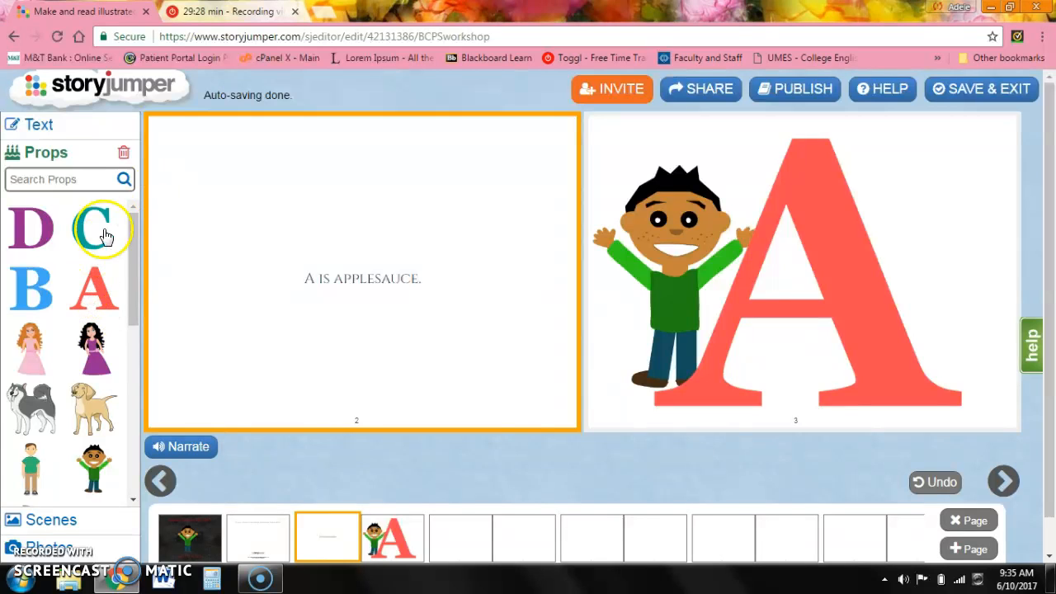
pyautogui.moveTo(135, 239); pyautogui.dragTo(135, 469)
pyautogui.click(66, 488)
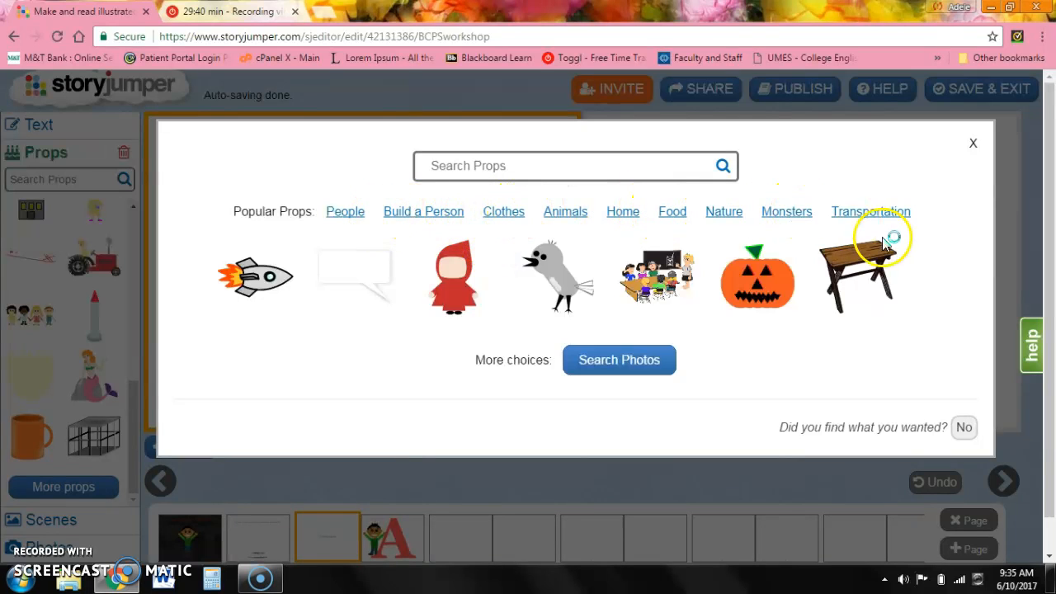
pyautogui.click(788, 217)
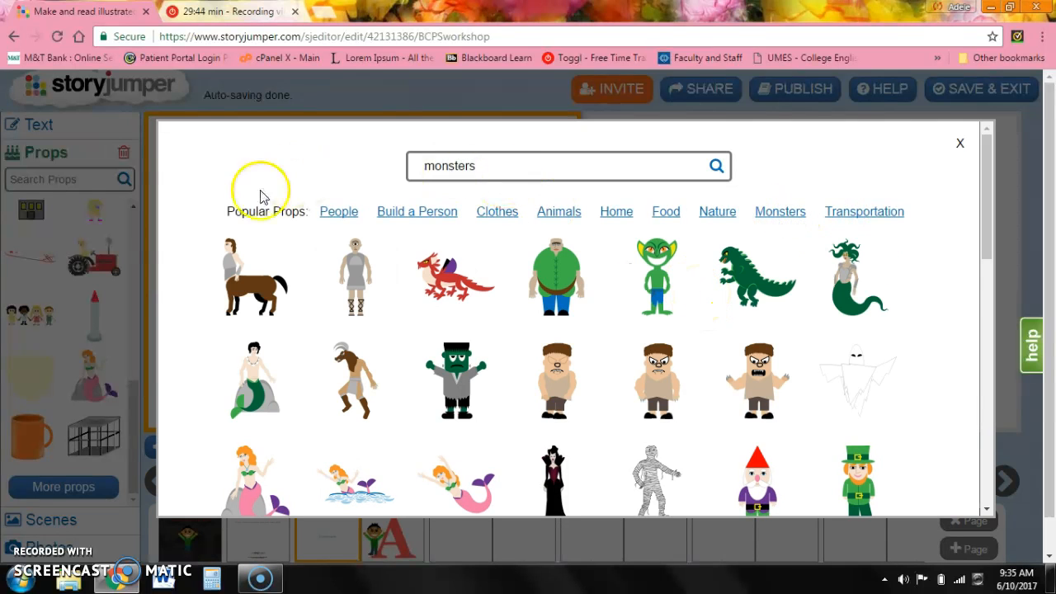
pyautogui.click(70, 168)
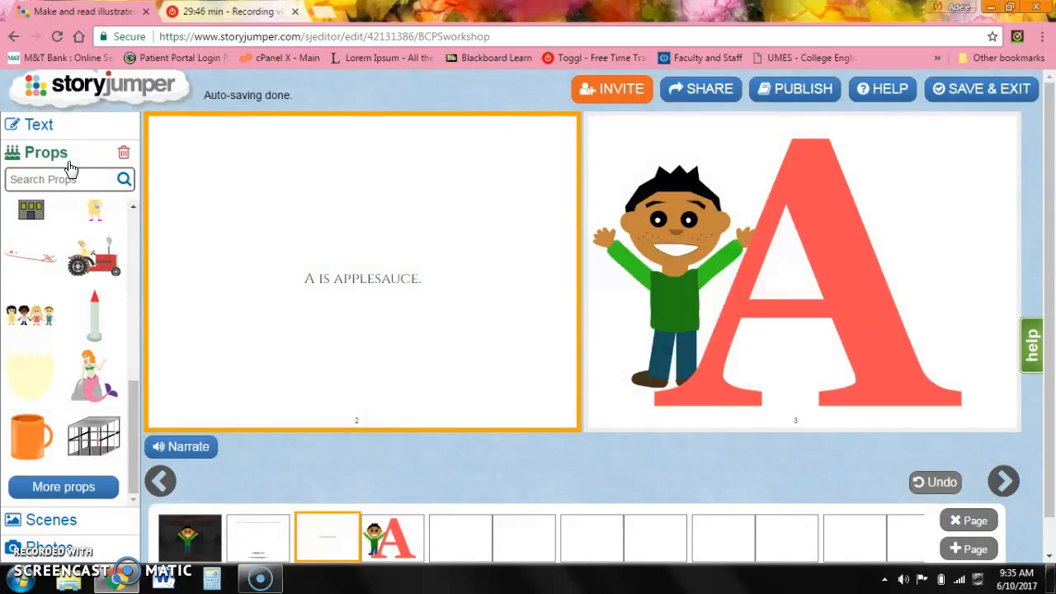
# Search scenes for patterns and add several pattern backgrounds to the scenes panel.
pyautogui.click(76, 520)
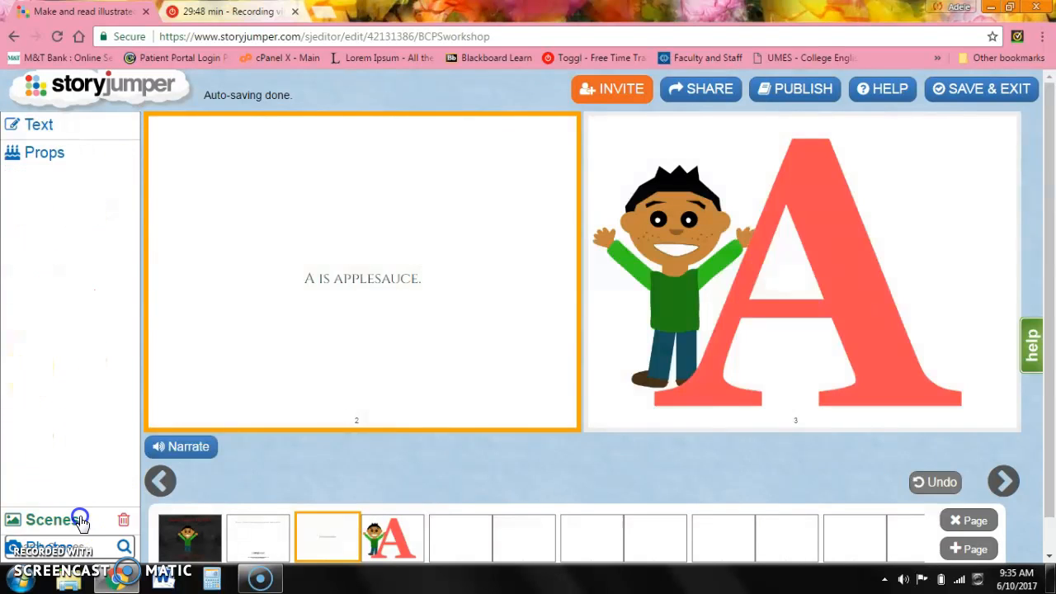
pyautogui.click(63, 206)
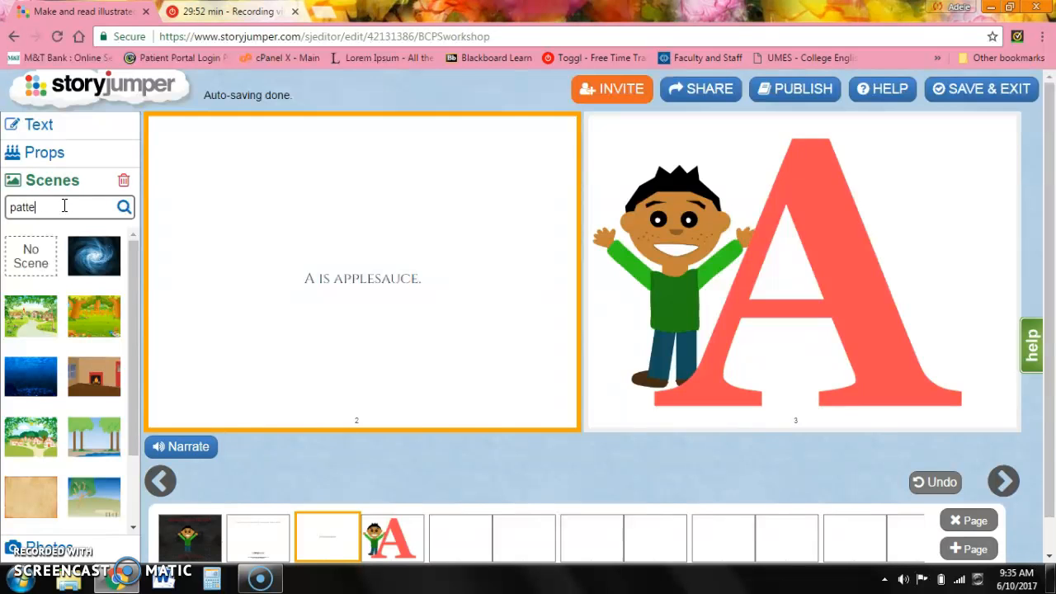
pyautogui.press('Return')
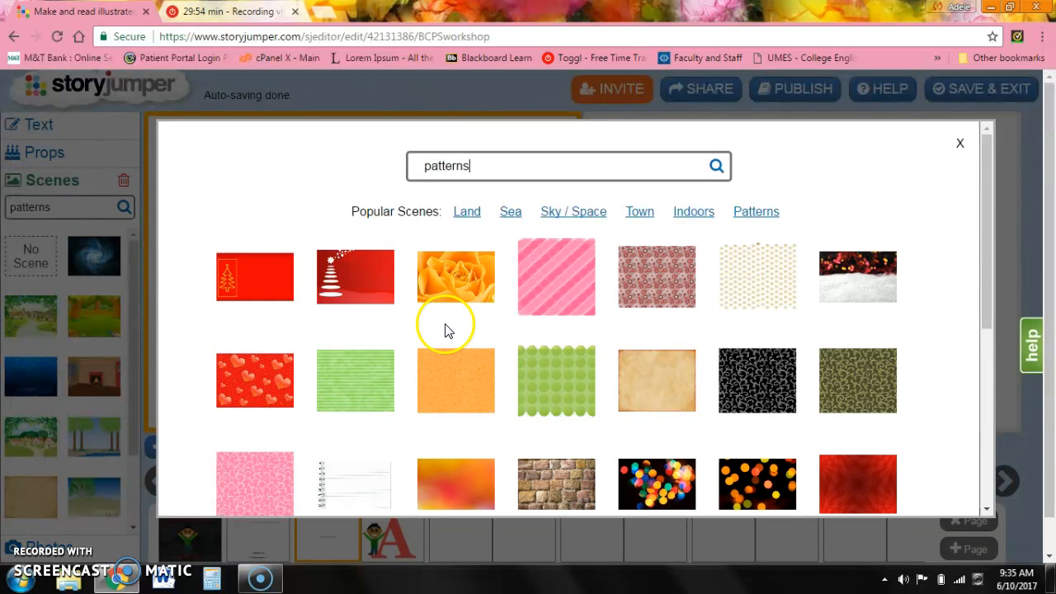
pyautogui.click(354, 370)
pyautogui.click(476, 348)
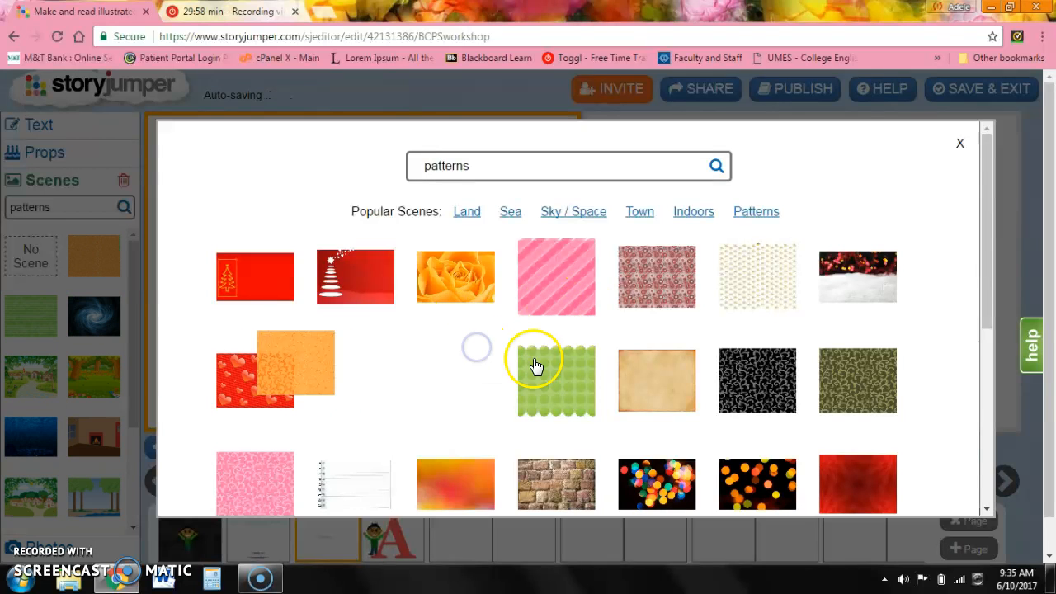
pyautogui.click(577, 372)
pyautogui.click(738, 377)
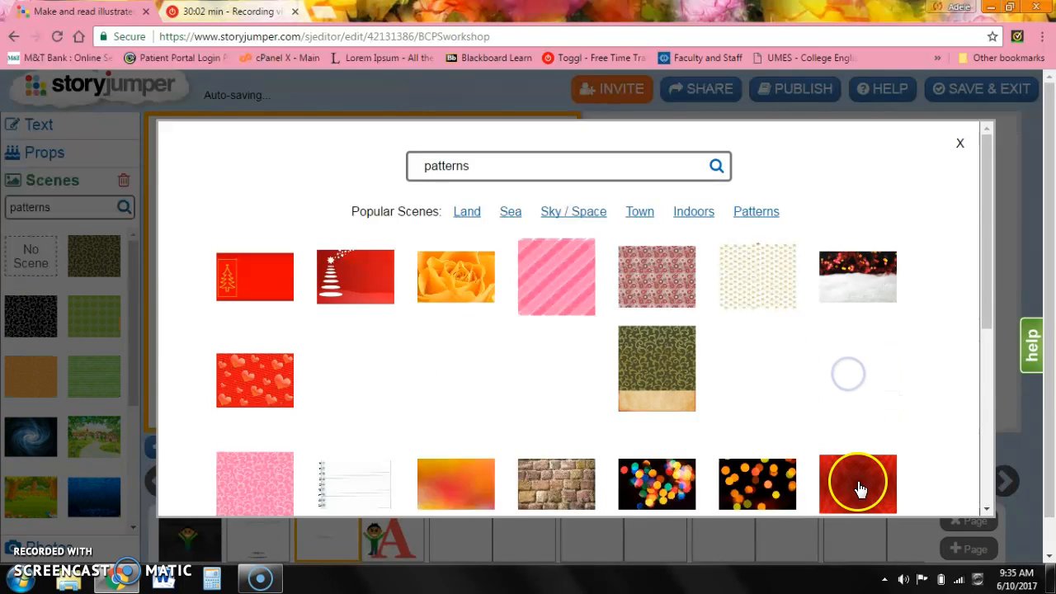
pyautogui.click(472, 480)
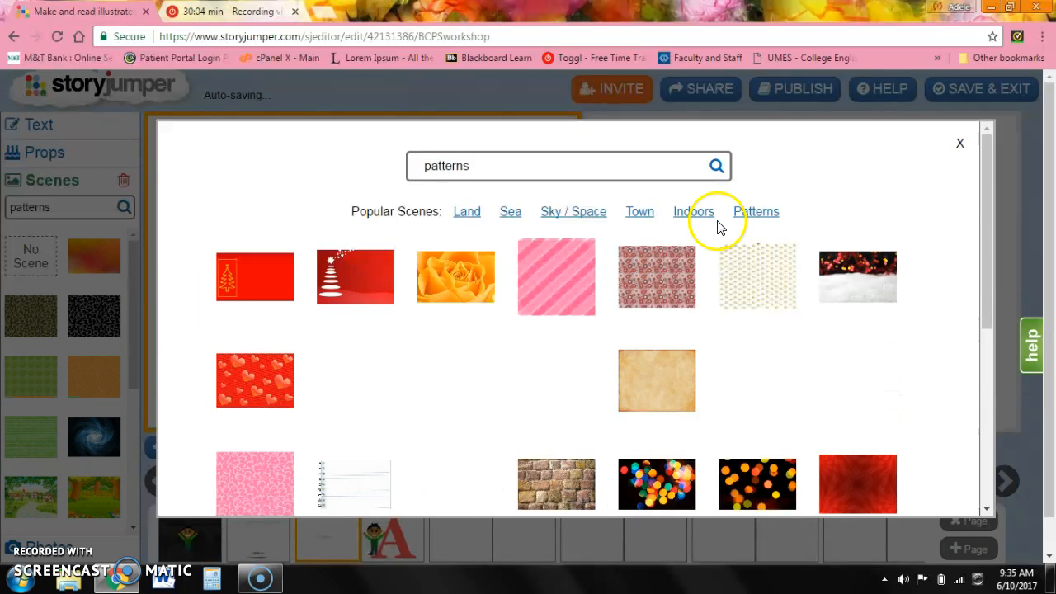
pyautogui.click(961, 144)
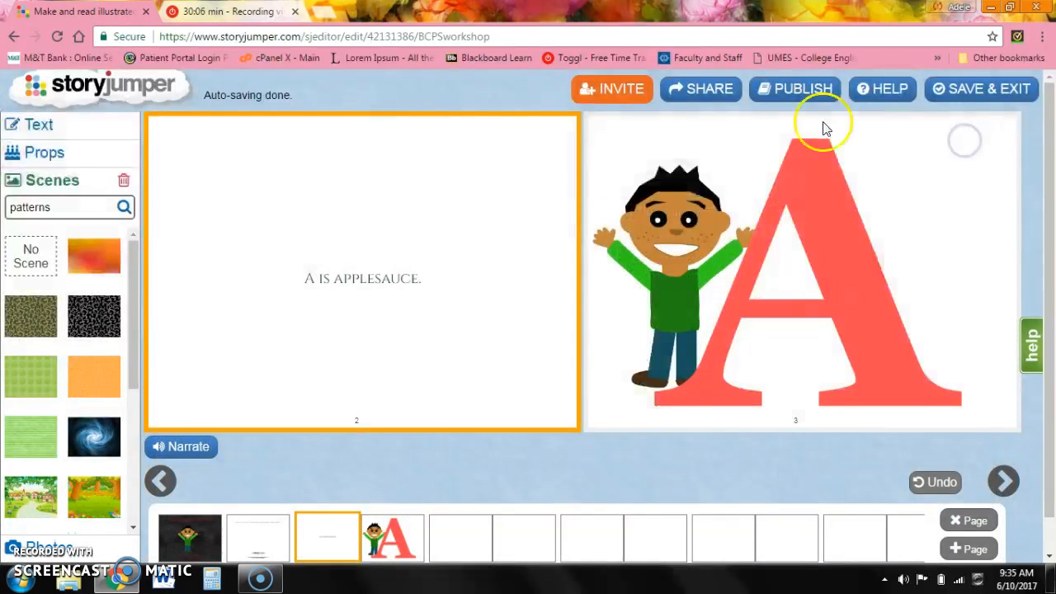
# Select the 'A is applesauce.' text on page 2 and set its font size to 24.
pyautogui.click(471, 262)
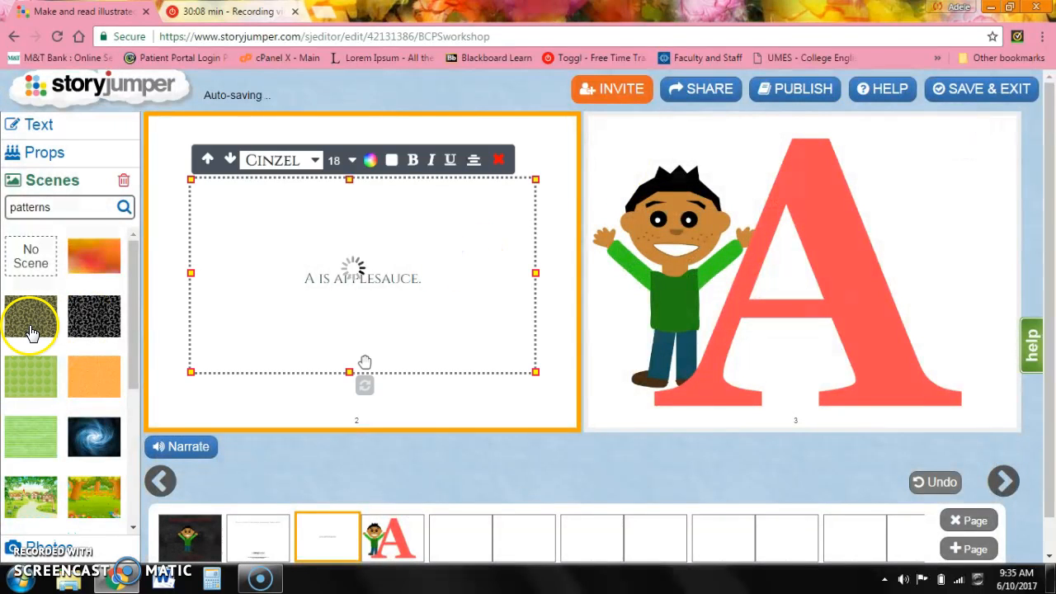
pyautogui.moveTo(429, 277); pyautogui.dragTo(268, 278)
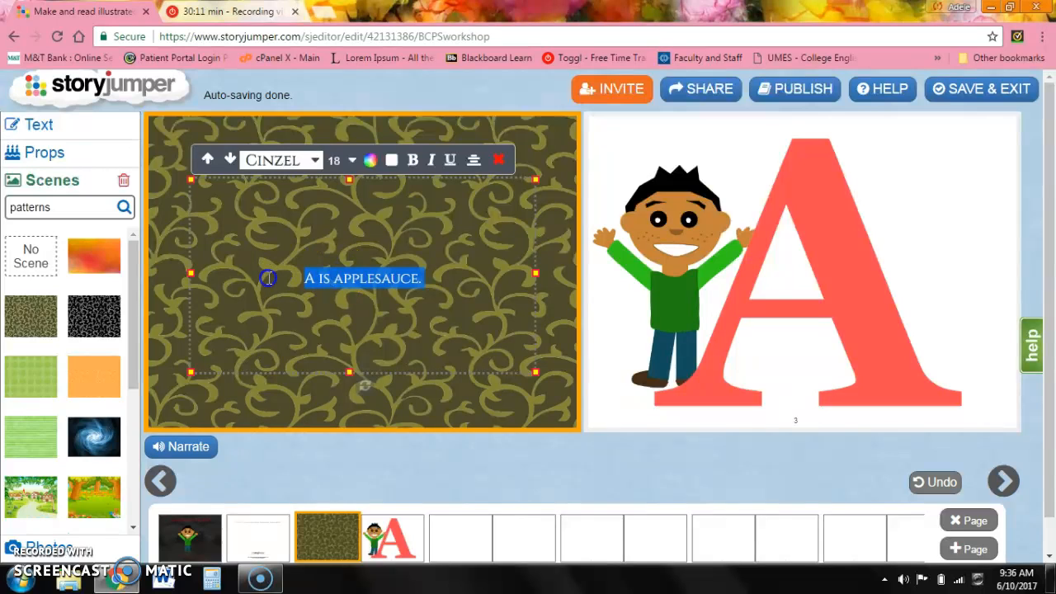
pyautogui.click(370, 161)
pyautogui.click(375, 194)
pyautogui.click(353, 160)
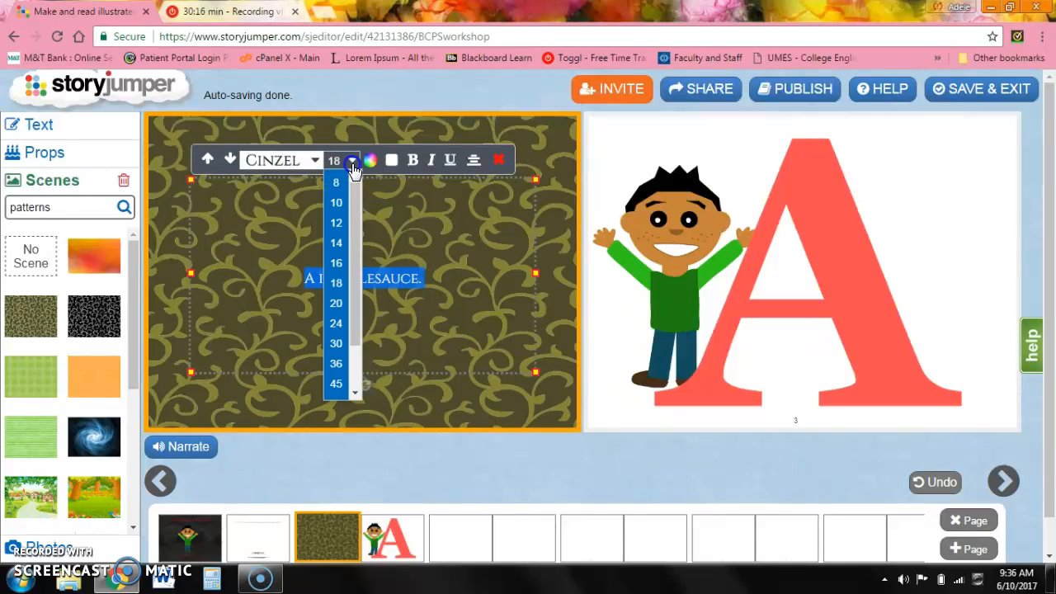
pyautogui.click(336, 302)
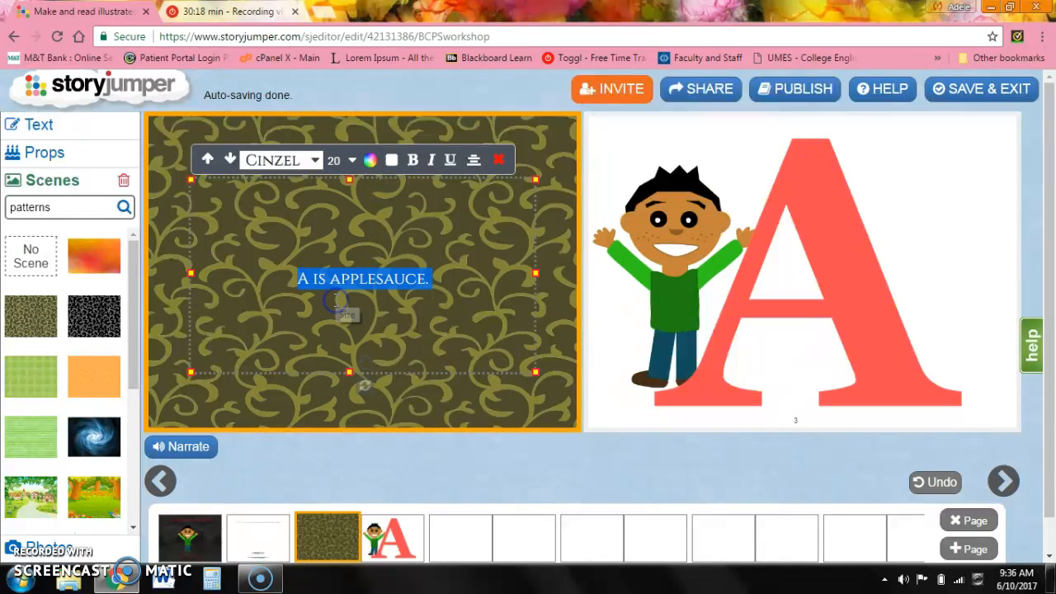
pyautogui.click(350, 160)
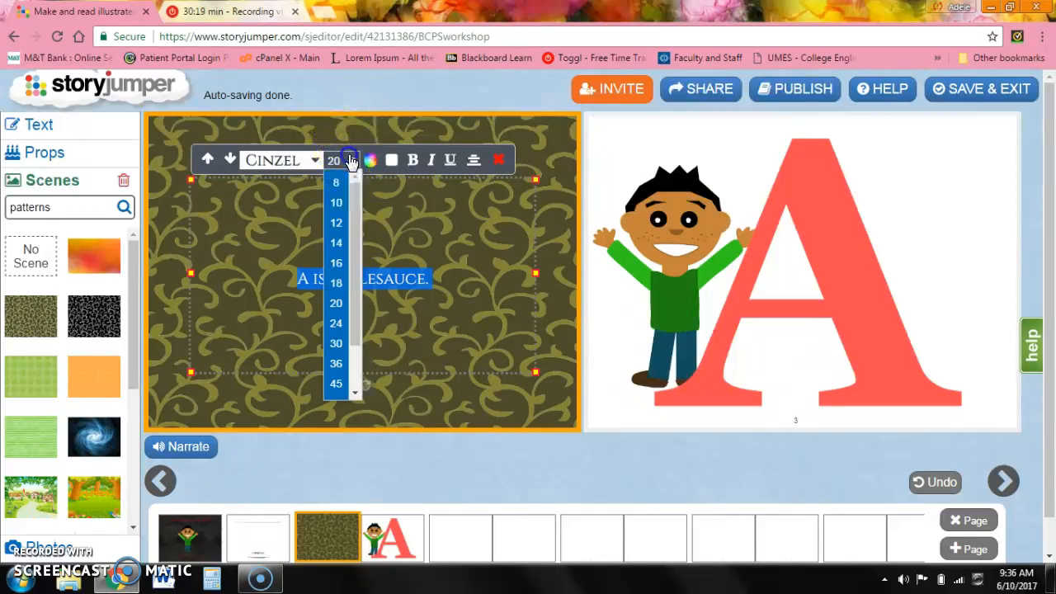
pyautogui.click(336, 317)
# Set page 2's background to the orange gradient pattern scene.
pyautogui.click(452, 334)
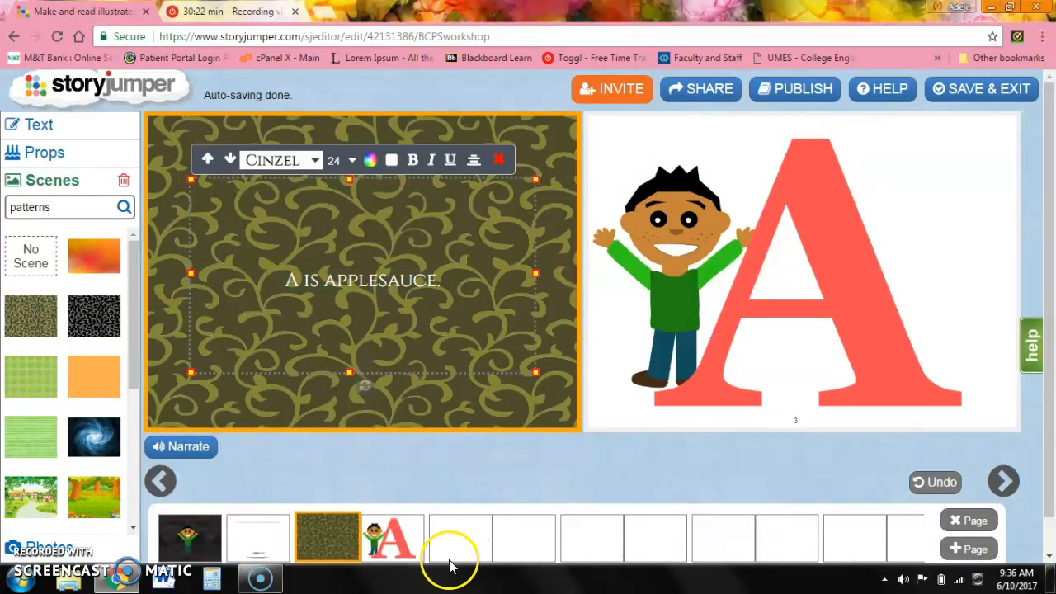
pyautogui.click(258, 328)
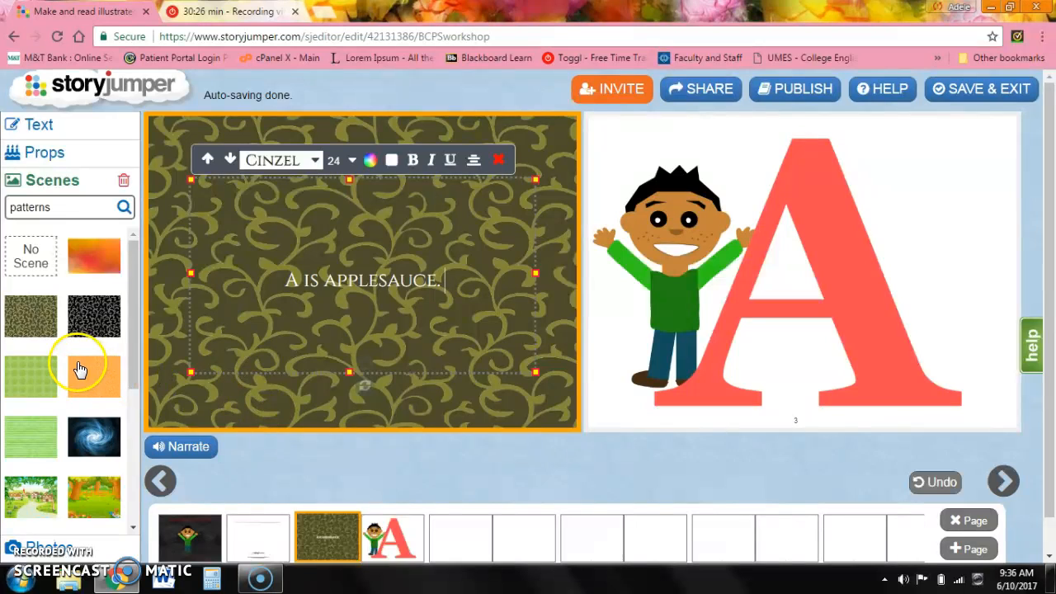
pyautogui.click(101, 243)
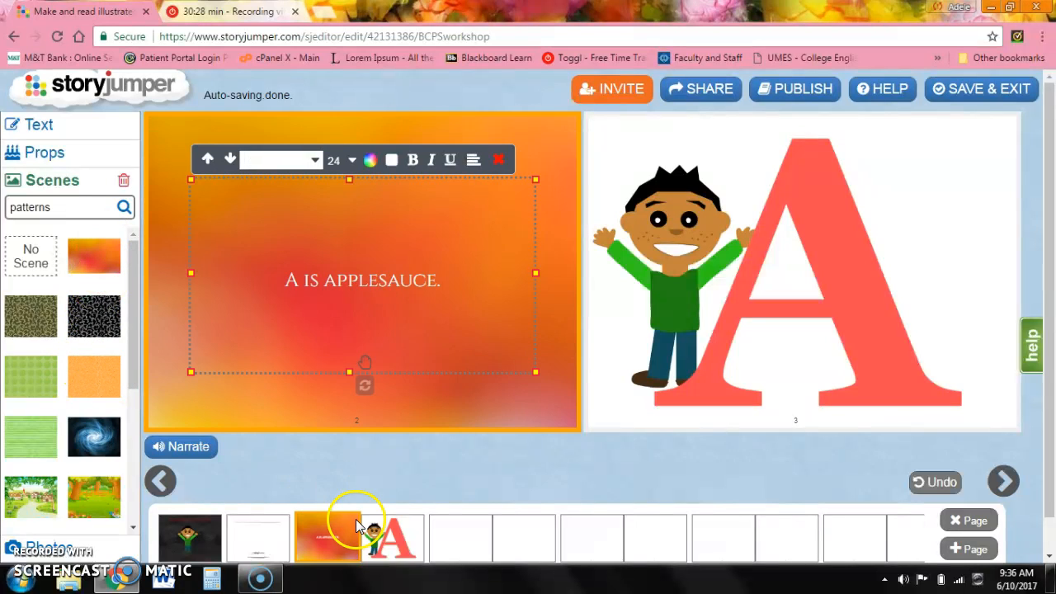
# Apply the green swirl pattern background to page 4 and add a big text box.
pyautogui.click(454, 555)
pyautogui.click(355, 306)
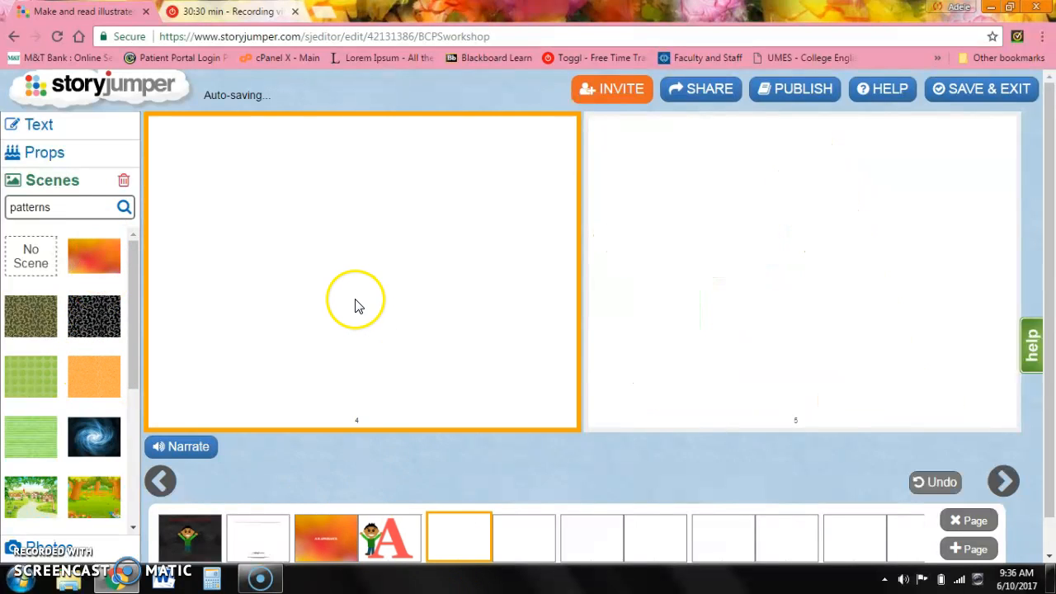
pyautogui.click(30, 330)
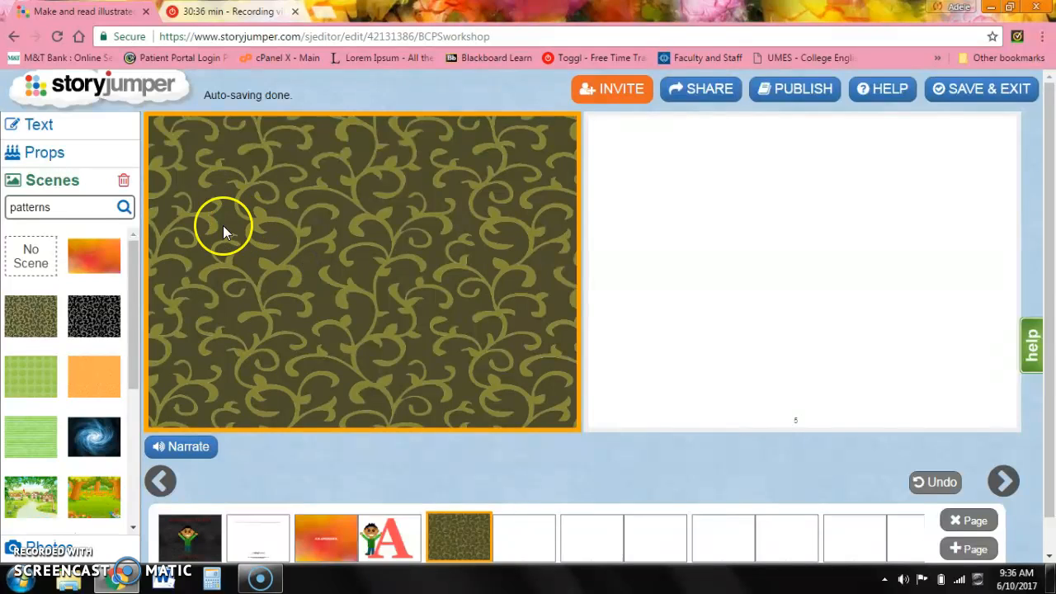
pyautogui.click(107, 128)
pyautogui.click(59, 169)
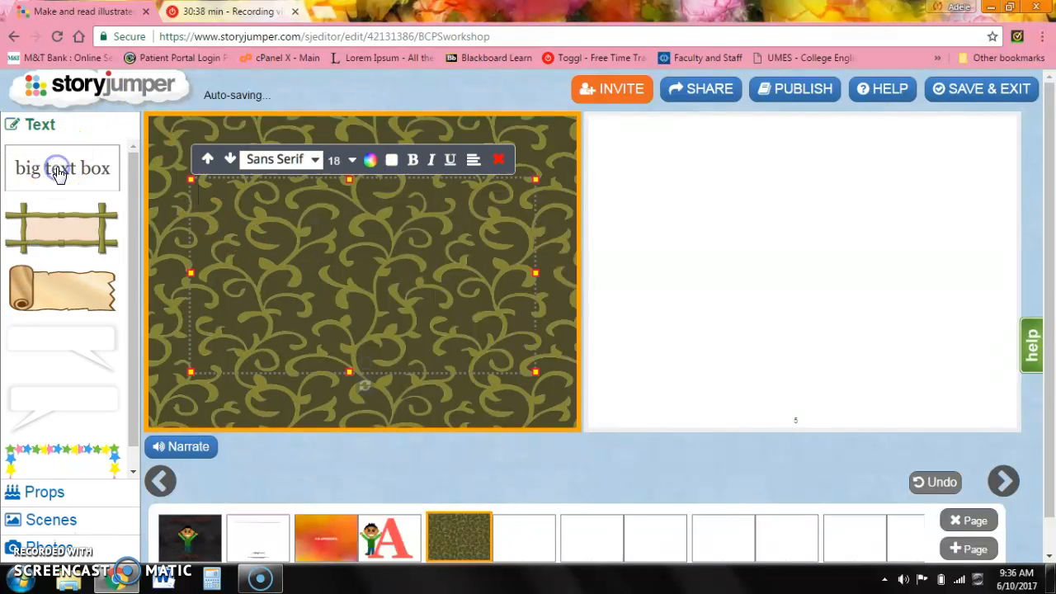
# Enter 'B is banana.' in page 4's big text box, then select the text and center-align it.
pyautogui.click(215, 220)
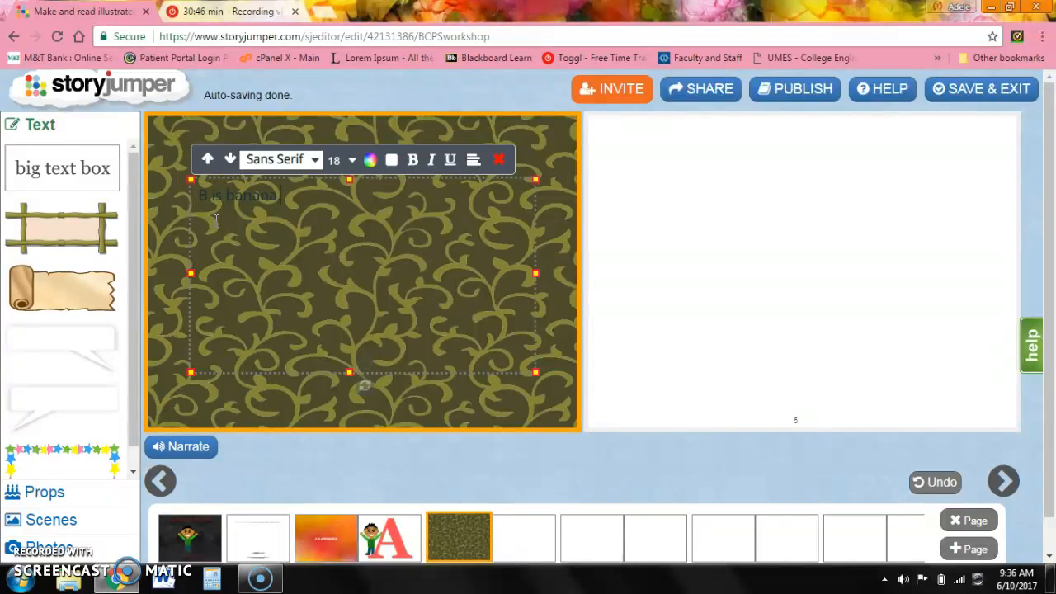
pyautogui.moveTo(295, 196); pyautogui.dragTo(182, 198)
pyautogui.click(474, 160)
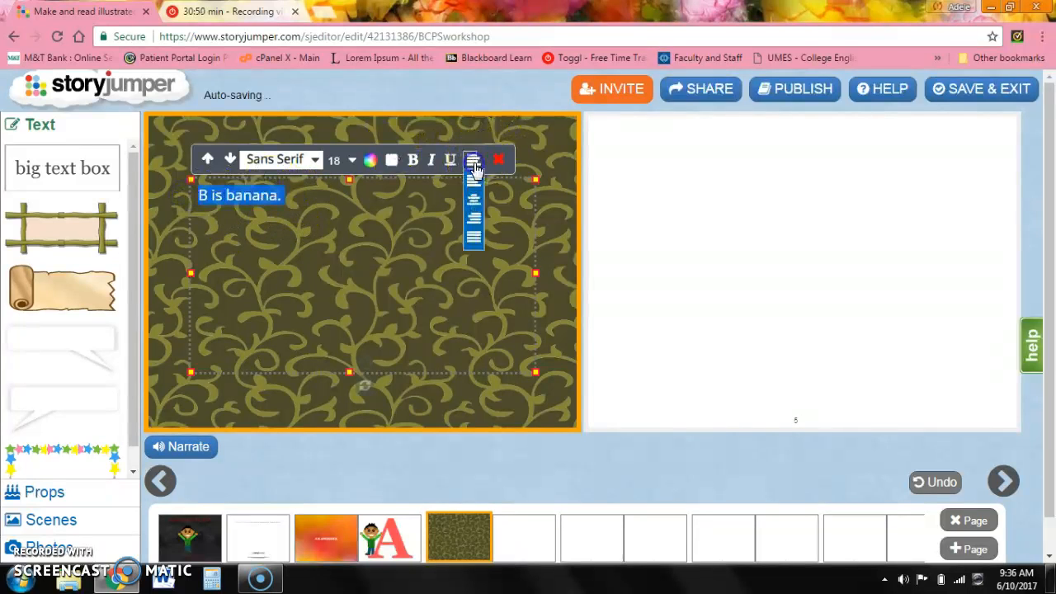
pyautogui.click(479, 204)
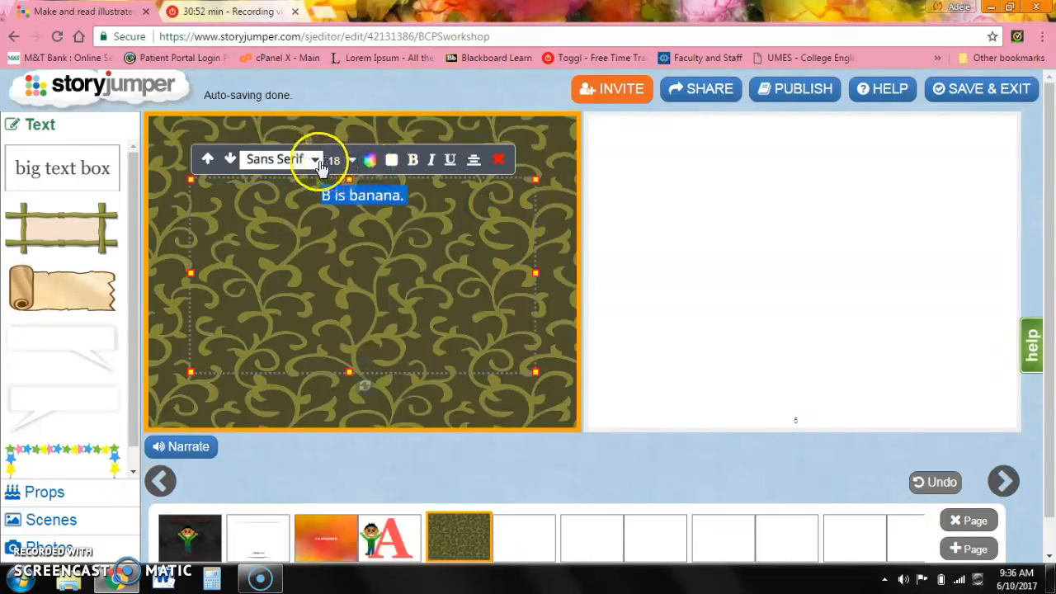
# Set the selected text's font to Cinzel and its size to 24.
pyautogui.click(316, 160)
pyautogui.click(295, 293)
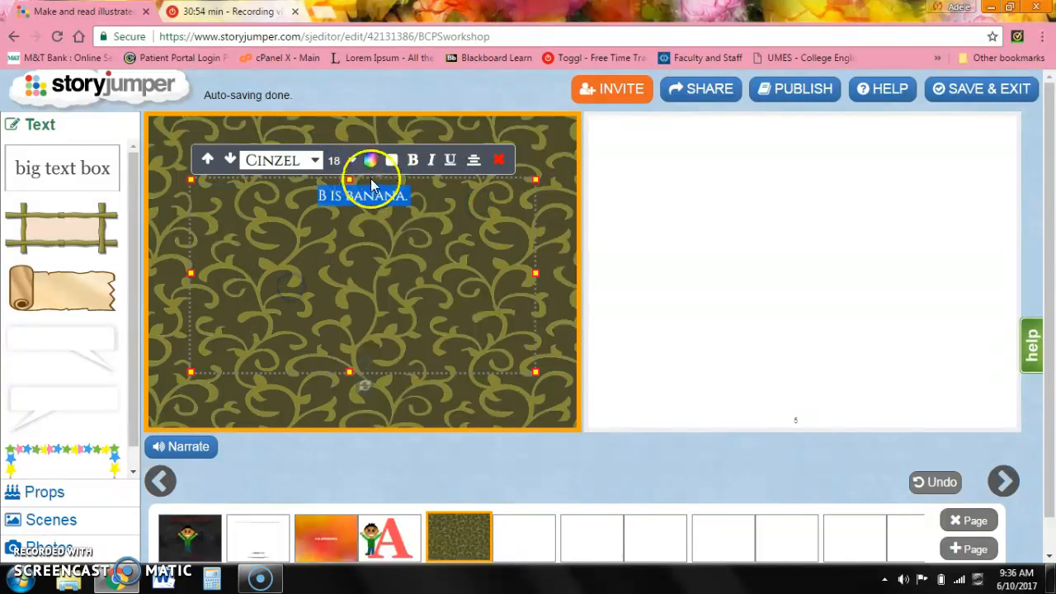
pyautogui.click(349, 160)
pyautogui.click(337, 323)
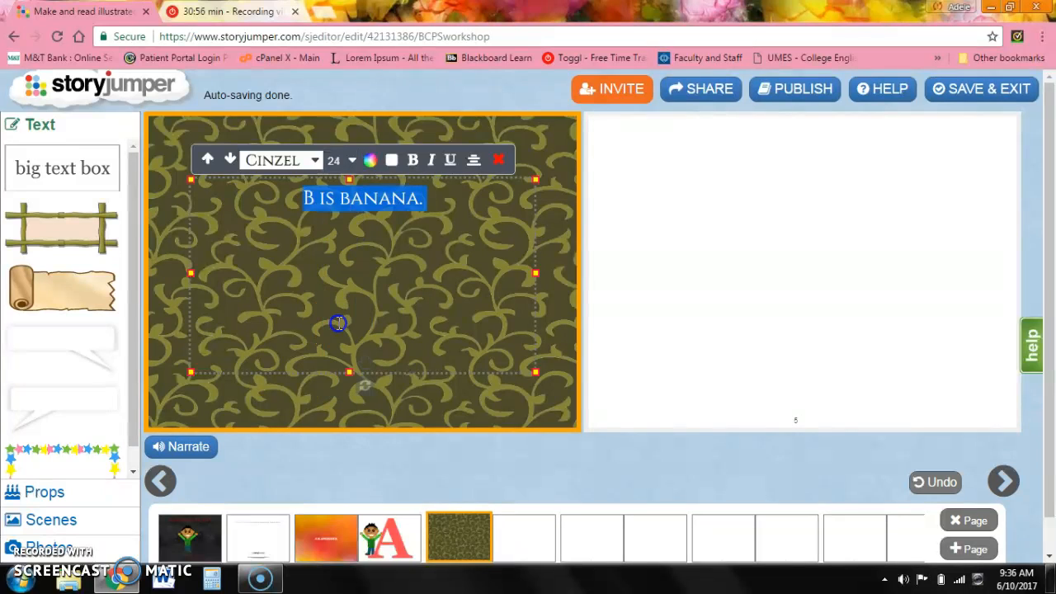
# Move the text down to the middle of the box and color it white.
pyautogui.click(302, 201)
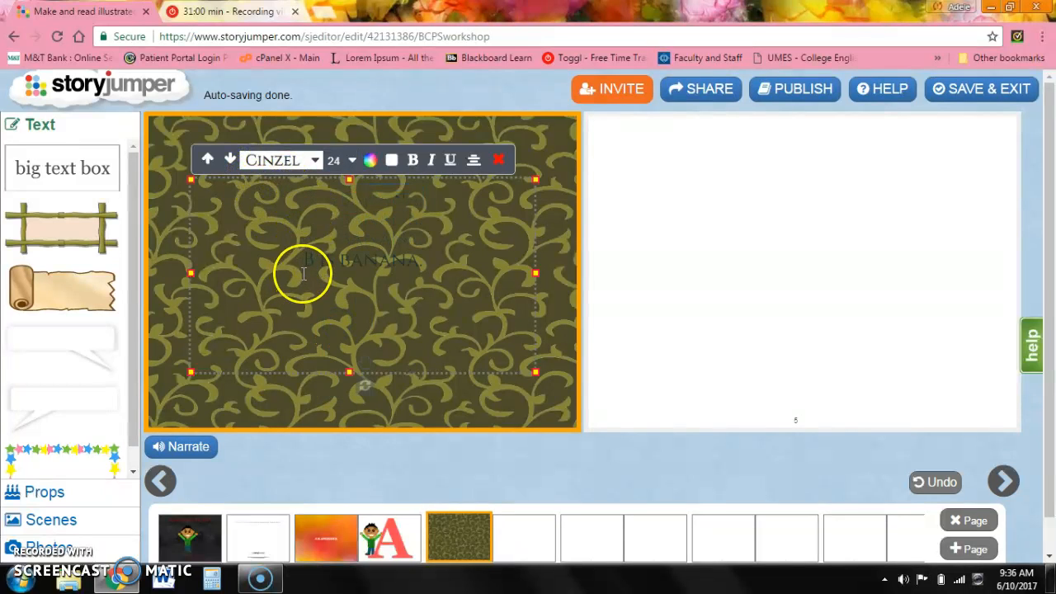
pyautogui.moveTo(306, 267); pyautogui.dragTo(458, 281)
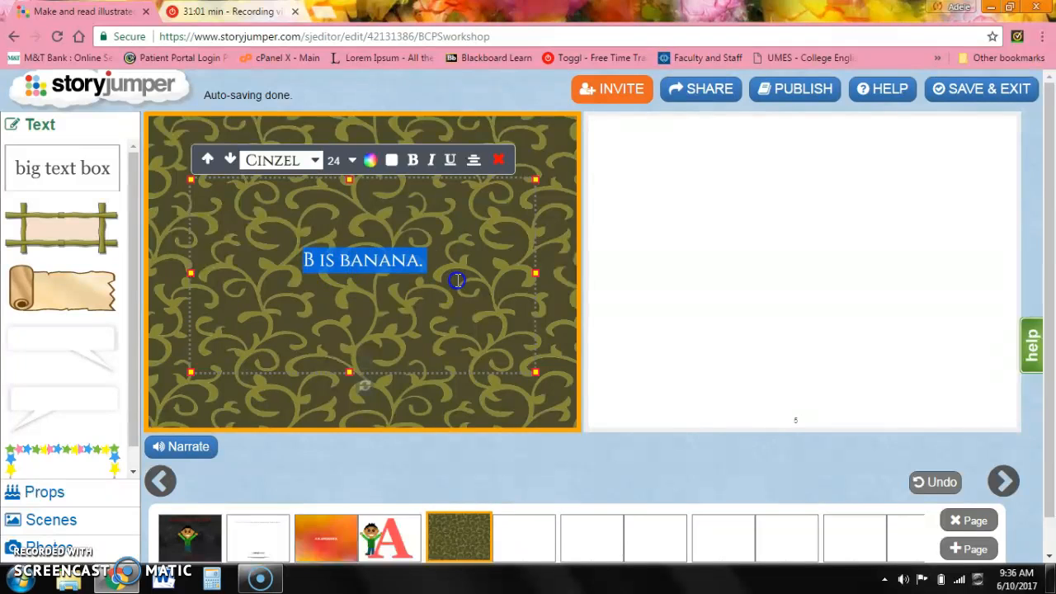
pyautogui.click(371, 163)
pyautogui.click(374, 189)
pyautogui.click(486, 279)
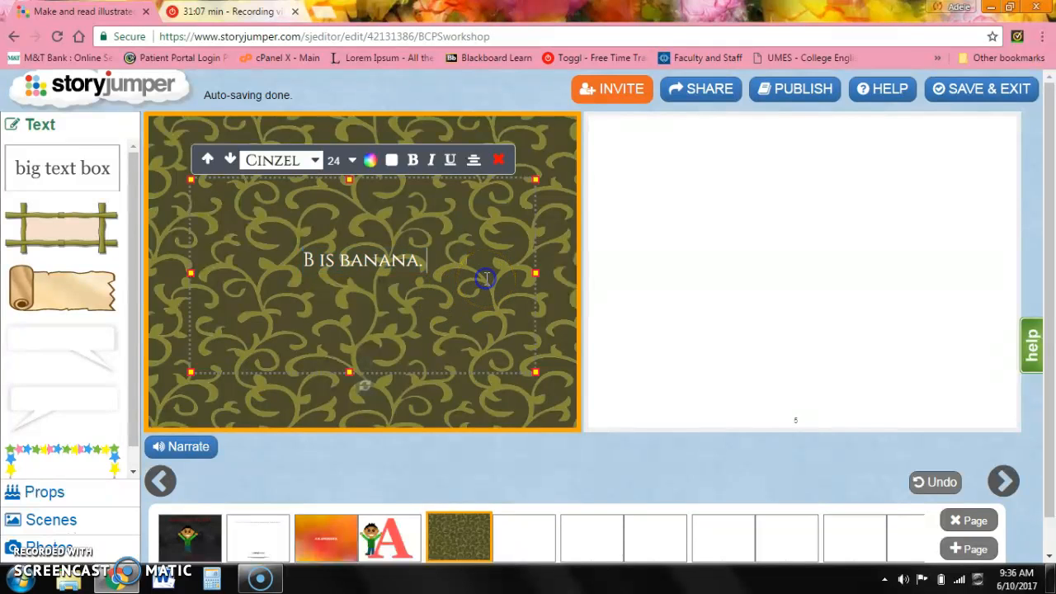
# Add the blue B prop to page 5 and enlarge it to fill most of the page.
pyautogui.click(764, 198)
pyautogui.click(61, 494)
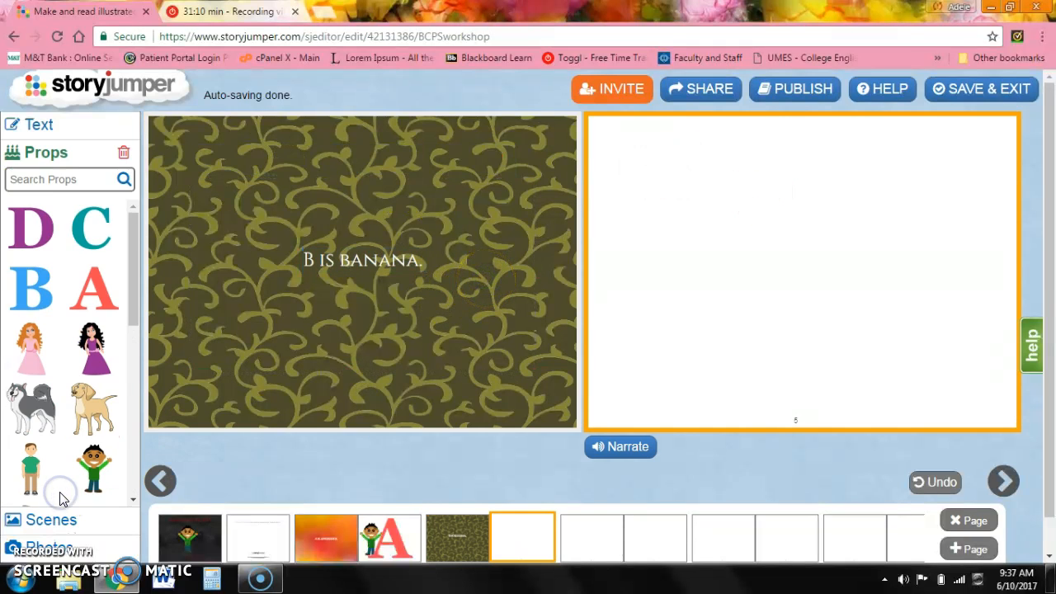
pyautogui.click(22, 271)
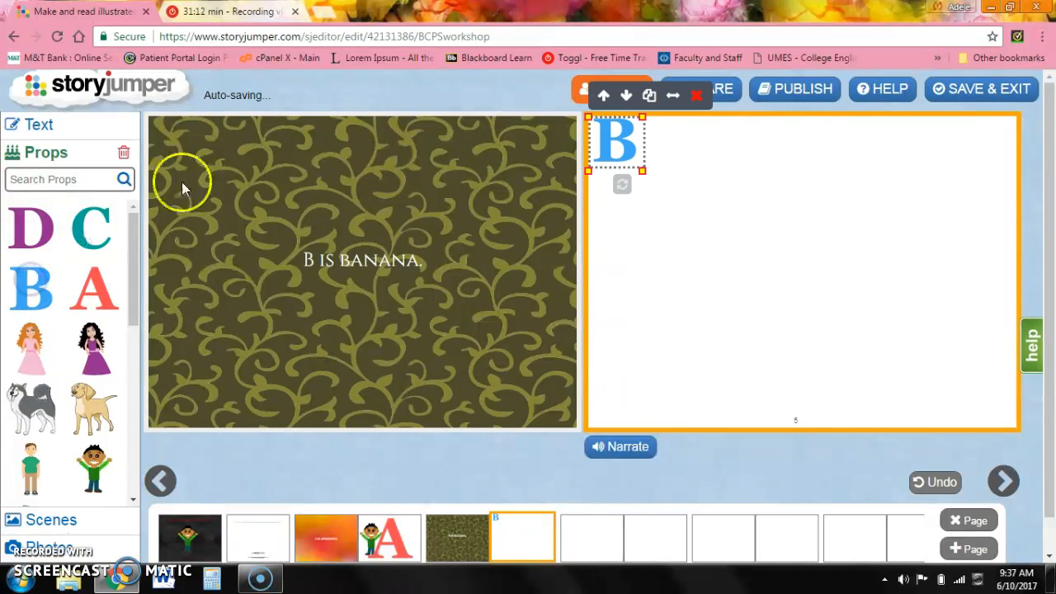
pyautogui.moveTo(642, 170); pyautogui.dragTo(893, 371)
pyautogui.moveTo(752, 250); pyautogui.dragTo(815, 269)
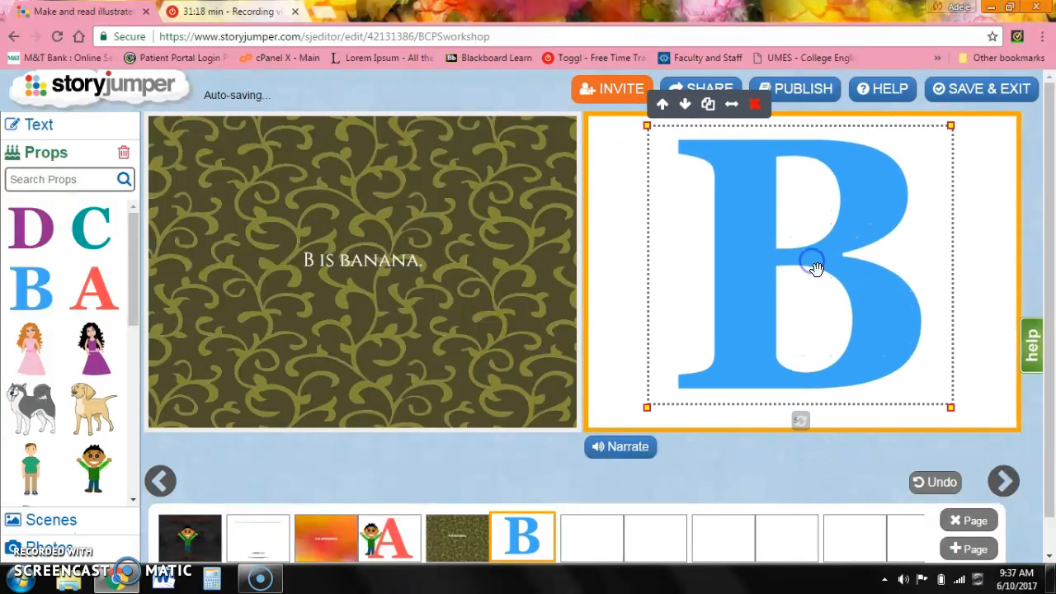
pyautogui.moveTo(951, 410); pyautogui.dragTo(957, 432)
pyautogui.click(903, 372)
pyautogui.moveTo(868, 338); pyautogui.dragTo(861, 331)
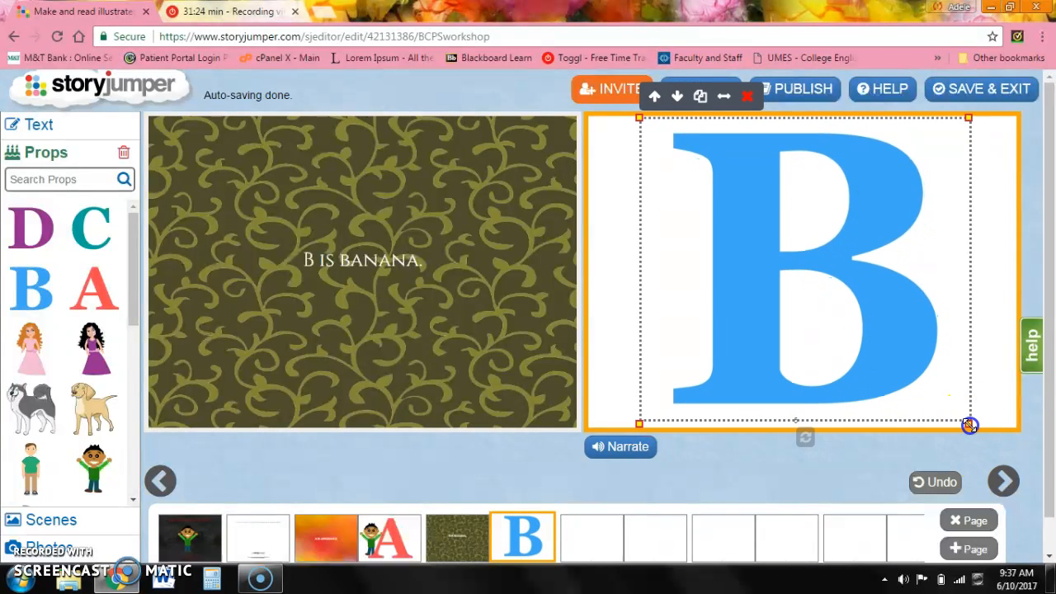
pyautogui.moveTo(969, 425); pyautogui.dragTo(974, 429)
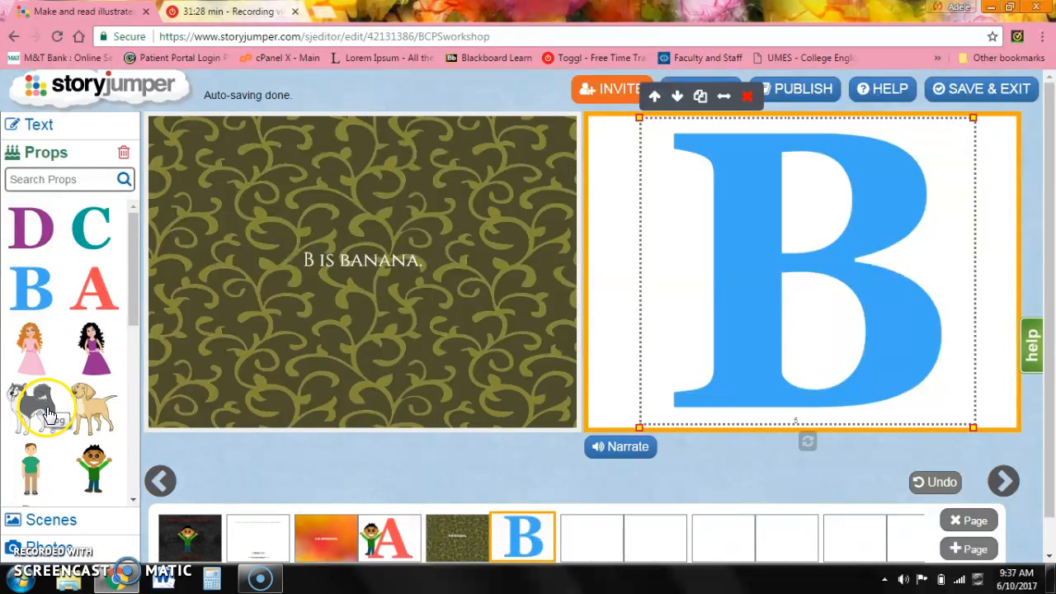
# Add the dog prop to page 5, enlarge it and place it at the lower right over the B.
pyautogui.moveTo(138, 310)
pyautogui.mouseDown()
pyautogui.moveTo(153, 360)
pyautogui.moveTo(152, 319)
pyautogui.mouseUp()
pyautogui.click(86, 366)
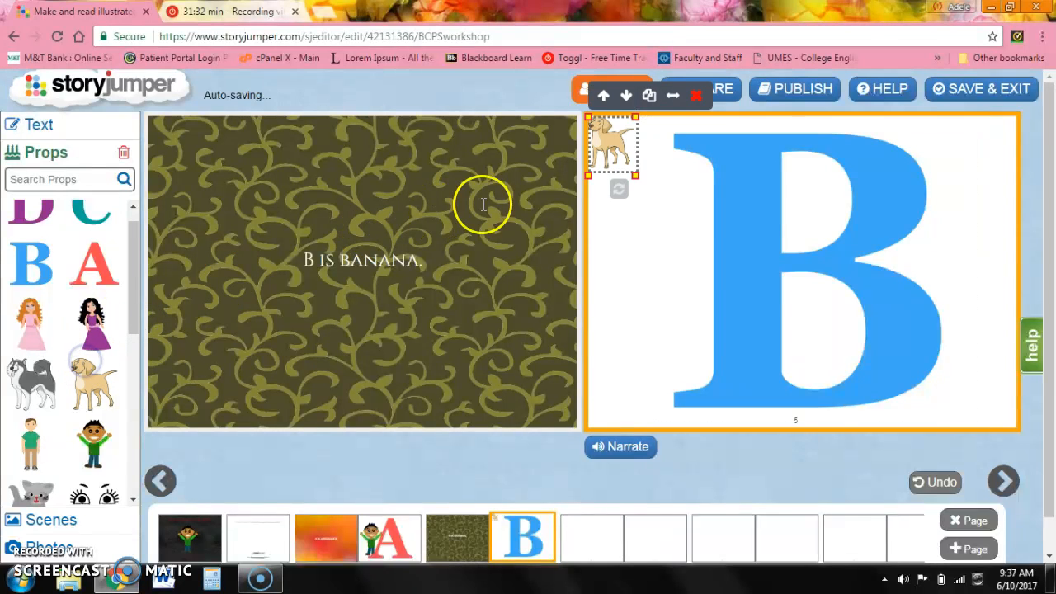
pyautogui.moveTo(633, 174); pyautogui.dragTo(757, 290)
pyautogui.moveTo(687, 216); pyautogui.dragTo(952, 306)
pyautogui.moveTo(821, 300); pyautogui.dragTo(772, 299)
pyautogui.moveTo(938, 334); pyautogui.dragTo(902, 345)
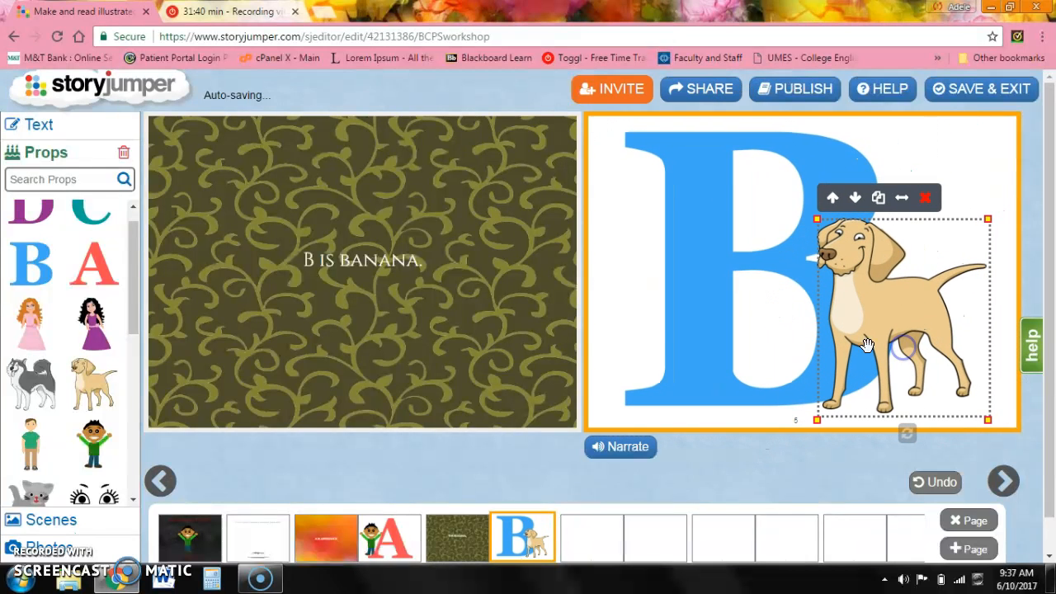
# Adjust the dog's position and layer order so it stands in front of the B.
pyautogui.click(639, 344)
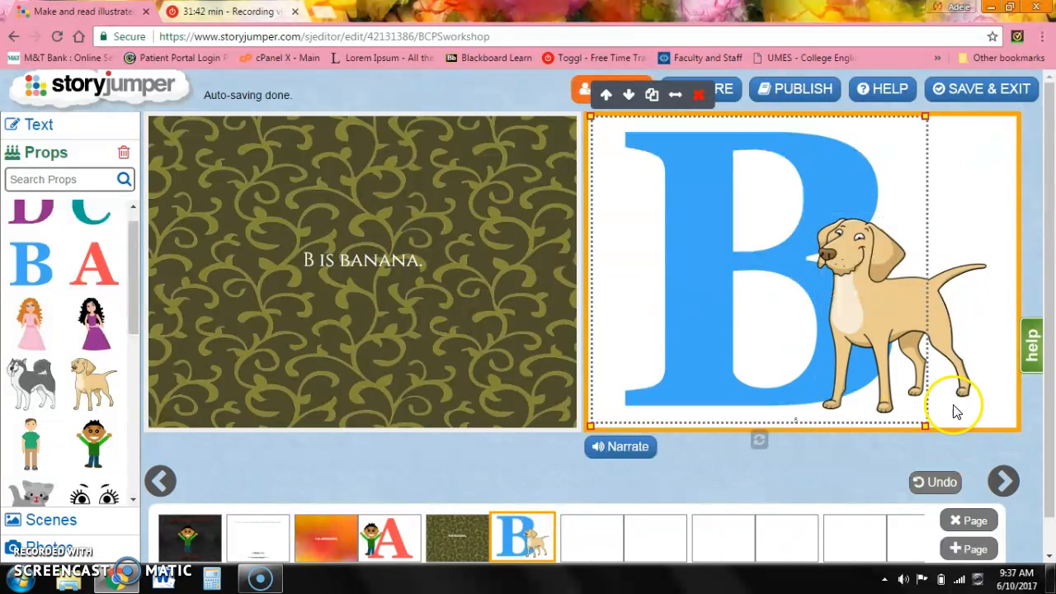
pyautogui.click(980, 419)
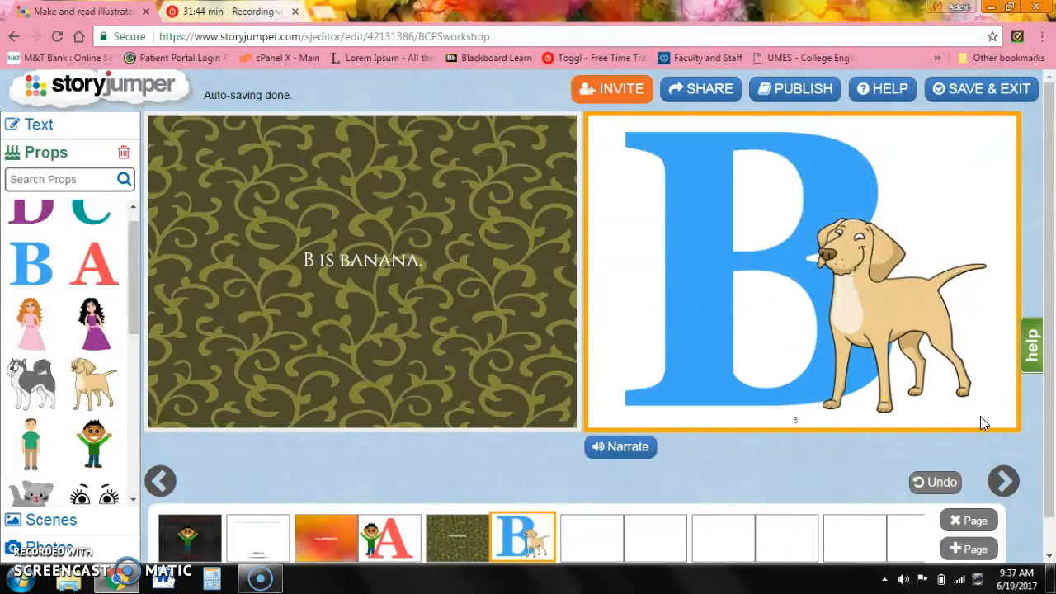
pyautogui.moveTo(934, 352)
pyautogui.mouseDown()
pyautogui.moveTo(936, 366)
pyautogui.moveTo(948, 367)
pyautogui.mouseUp()
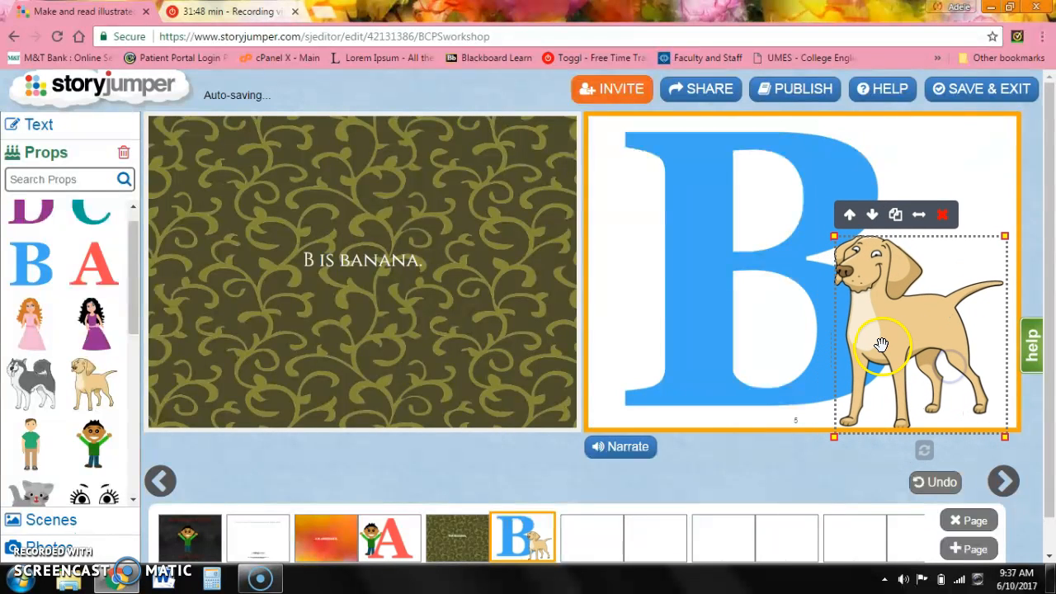
pyautogui.click(851, 220)
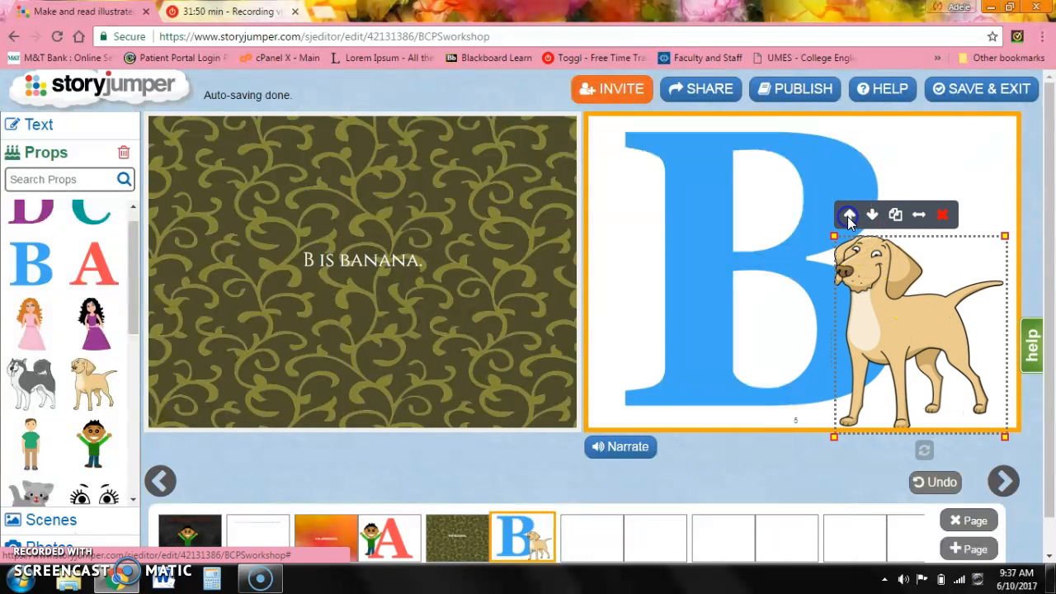
pyautogui.click(869, 215)
pyautogui.click(851, 216)
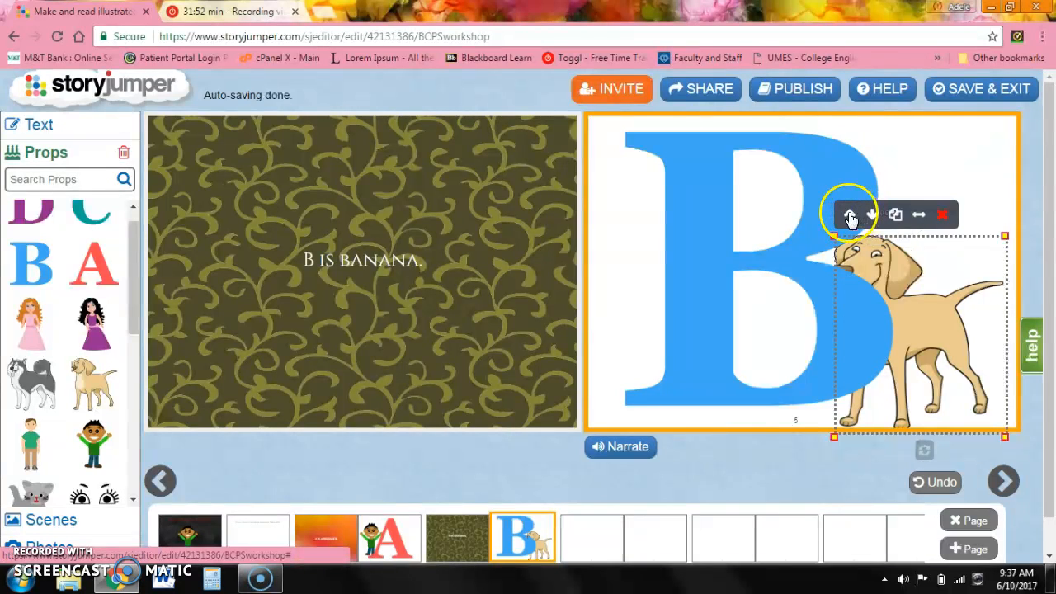
pyautogui.click(750, 272)
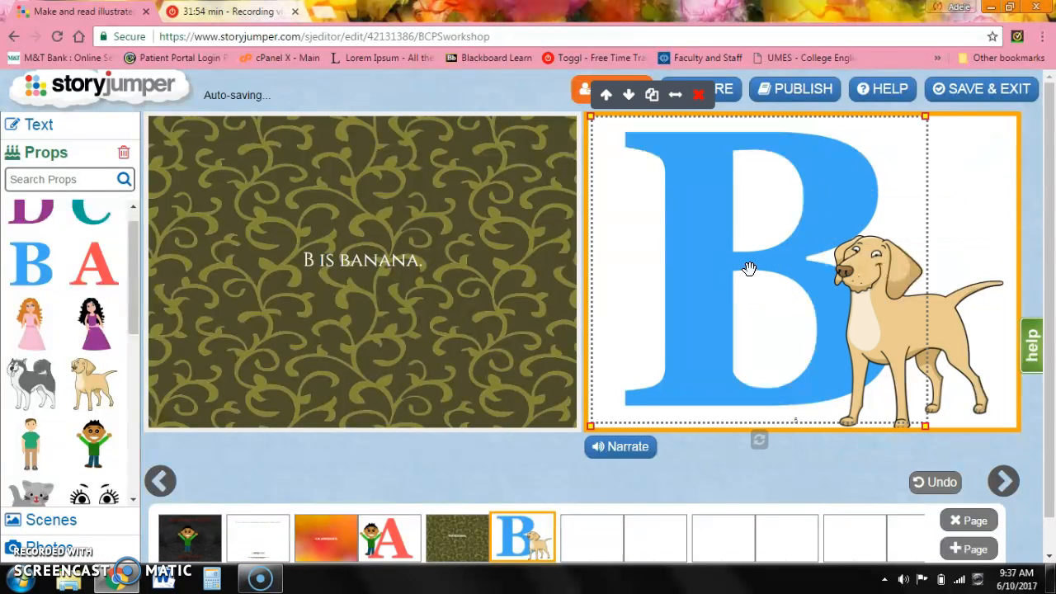
# Change page 4's background to the orange pattern scene.
pyautogui.click(362, 294)
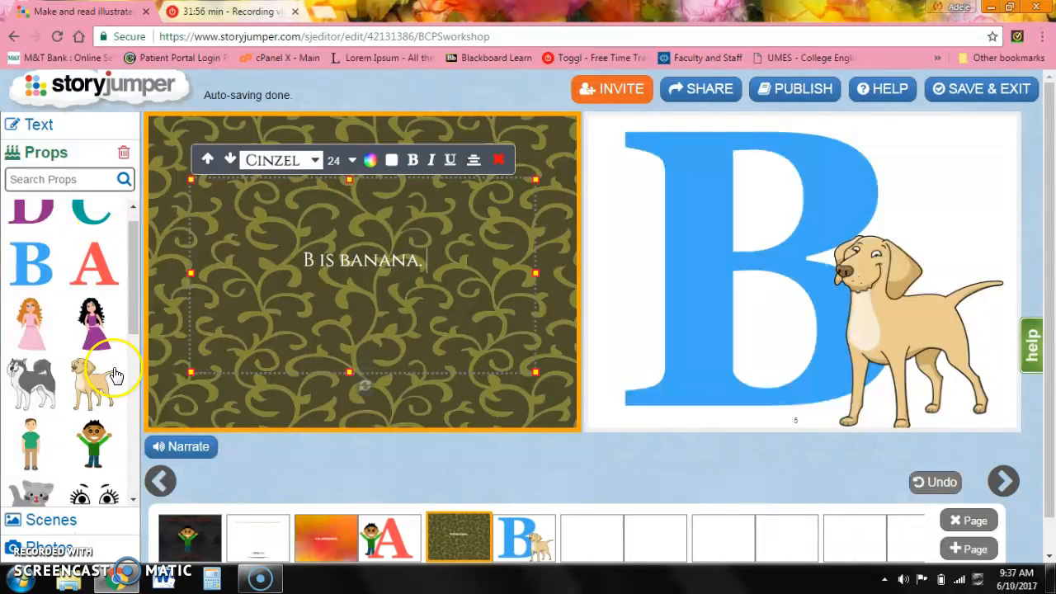
pyautogui.click(82, 155)
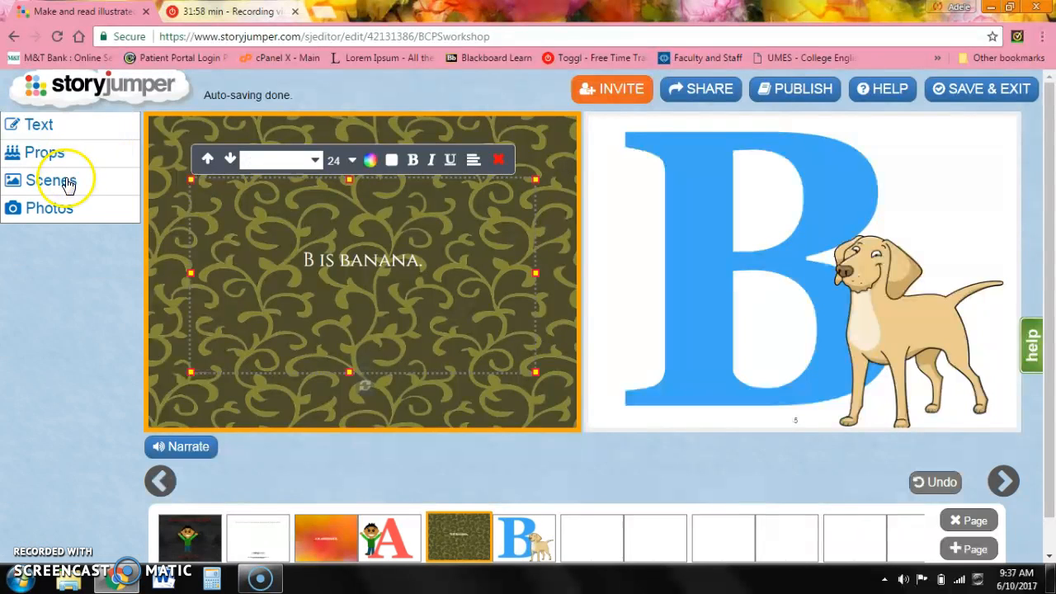
pyautogui.click(69, 183)
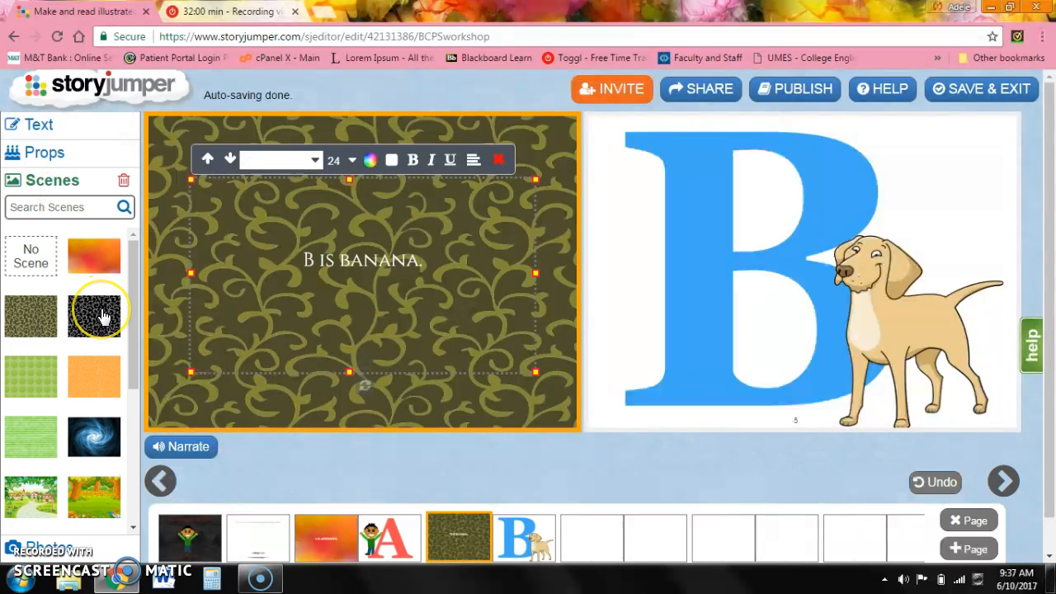
pyautogui.click(101, 381)
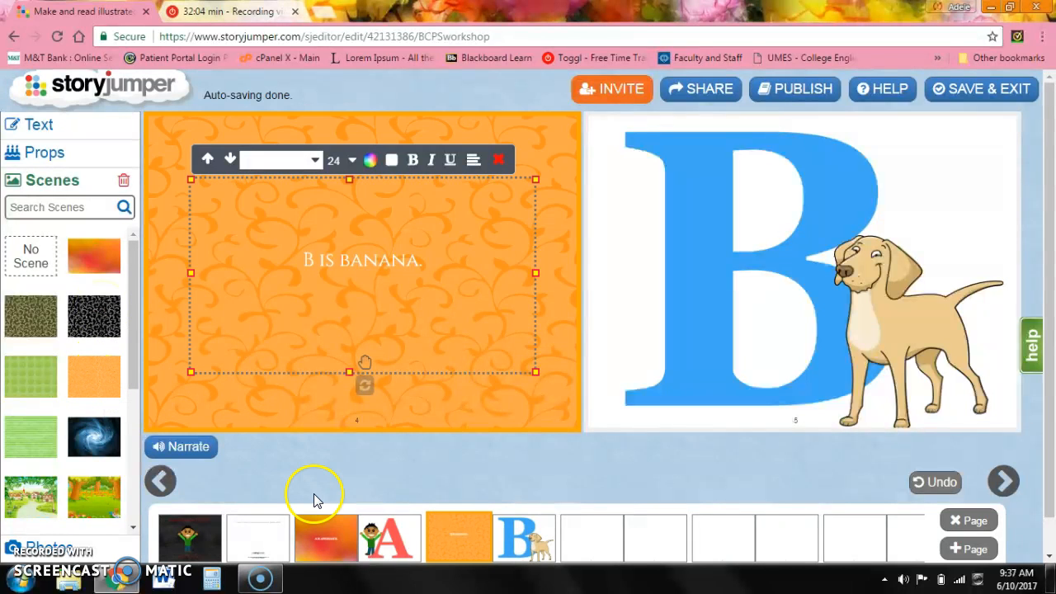
# Delete four of the extra blank pages following page 5.
pyautogui.moveTo(1051, 336); pyautogui.dragTo(1052, 373)
pyautogui.click(601, 500)
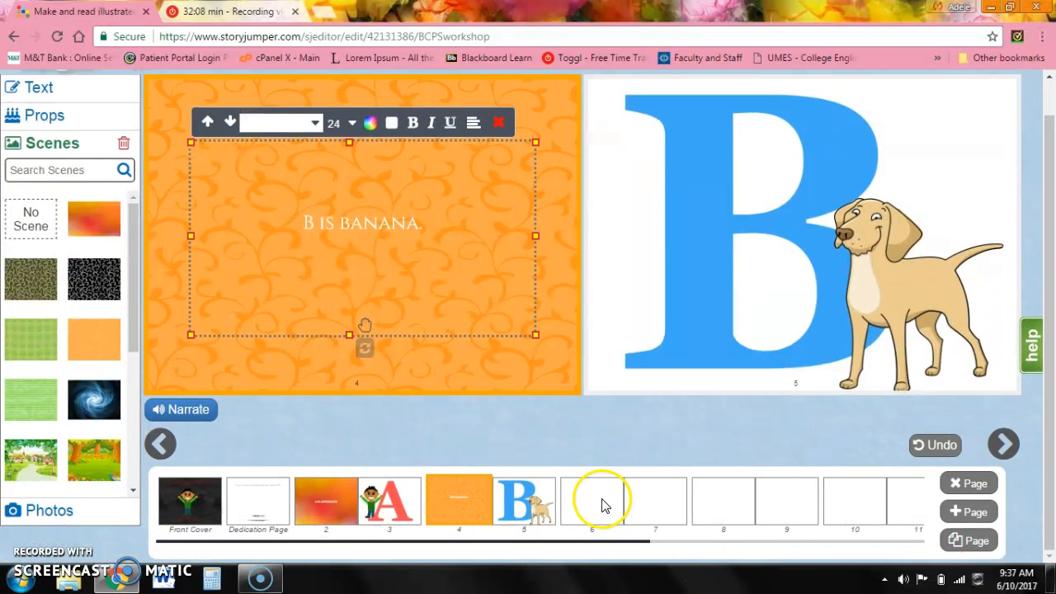
pyautogui.click(968, 484)
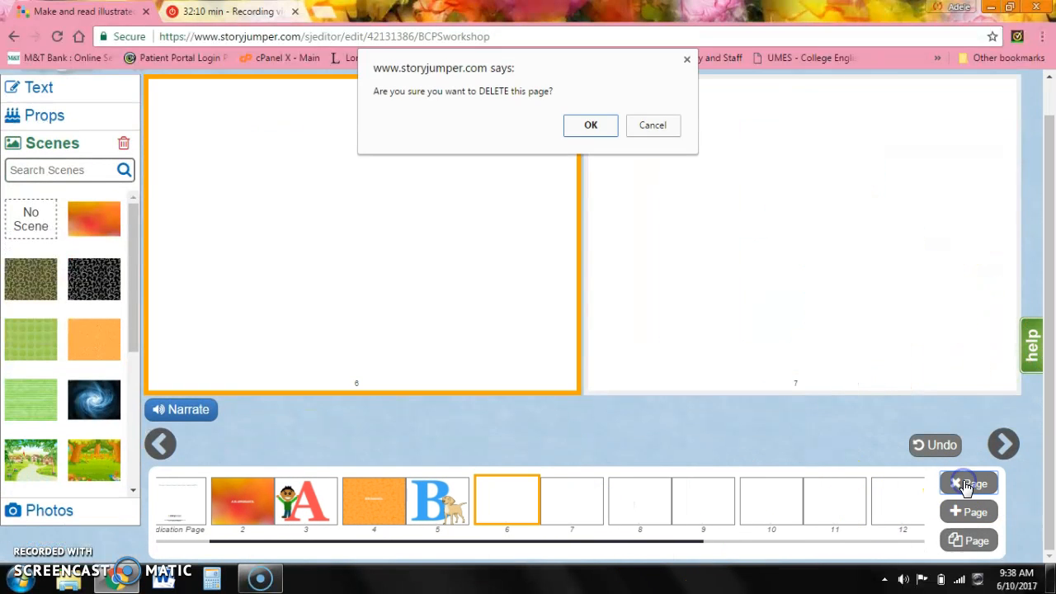
pyautogui.click(589, 125)
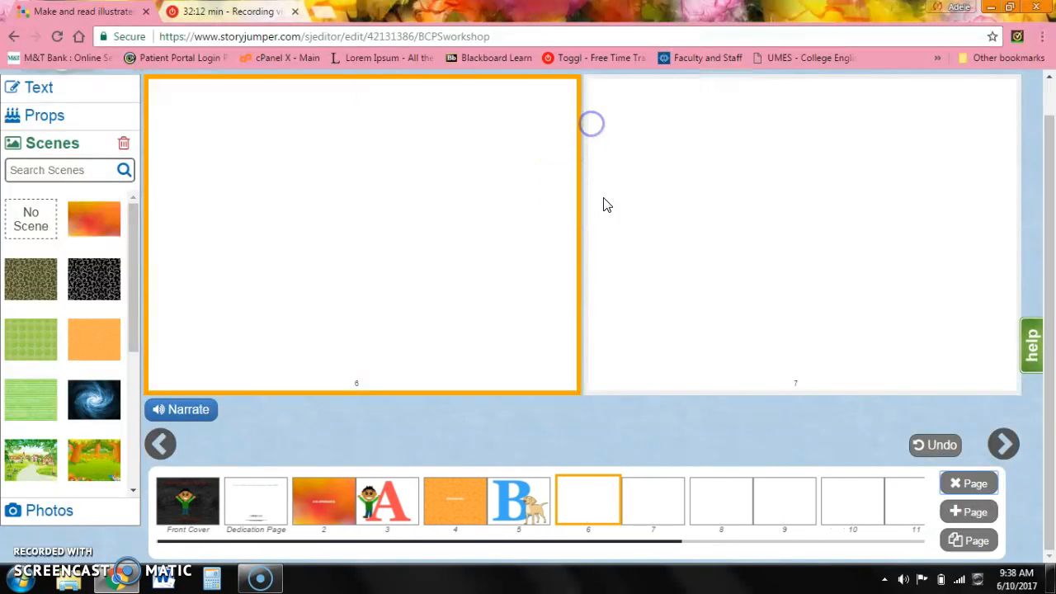
pyautogui.click(968, 484)
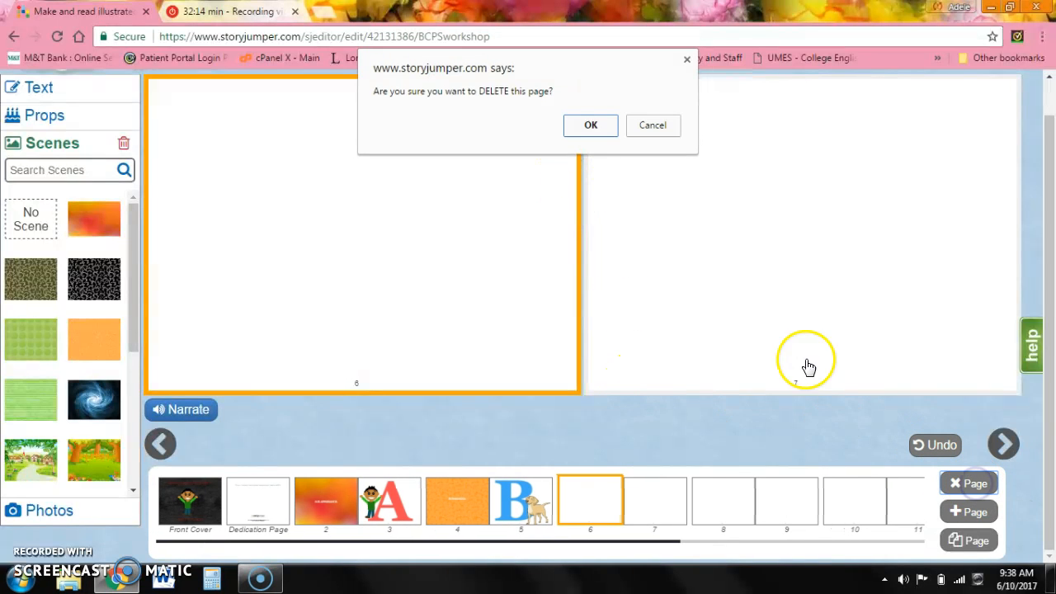
pyautogui.click(589, 124)
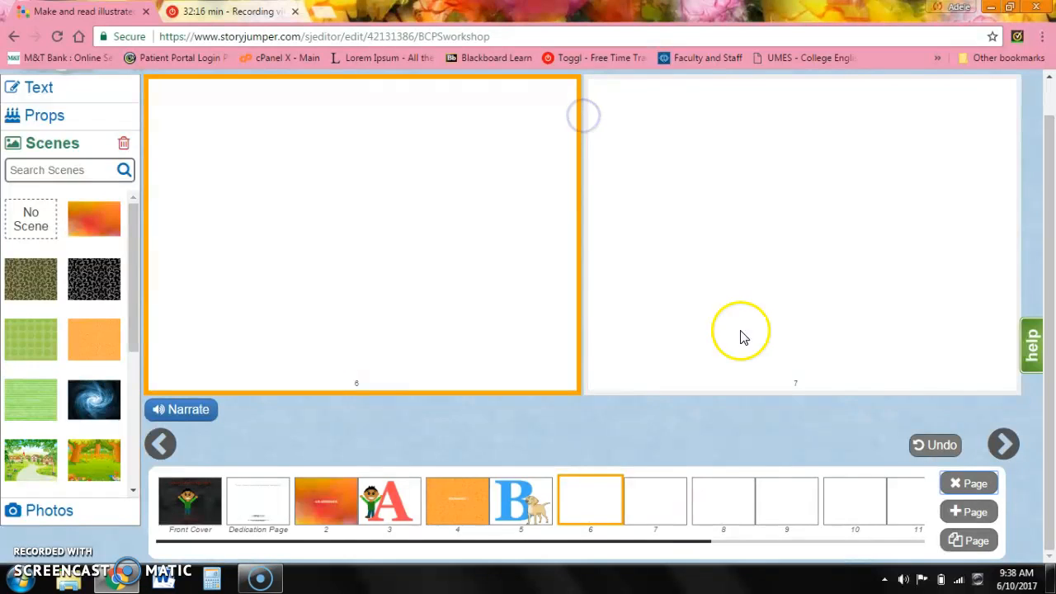
pyautogui.click(968, 484)
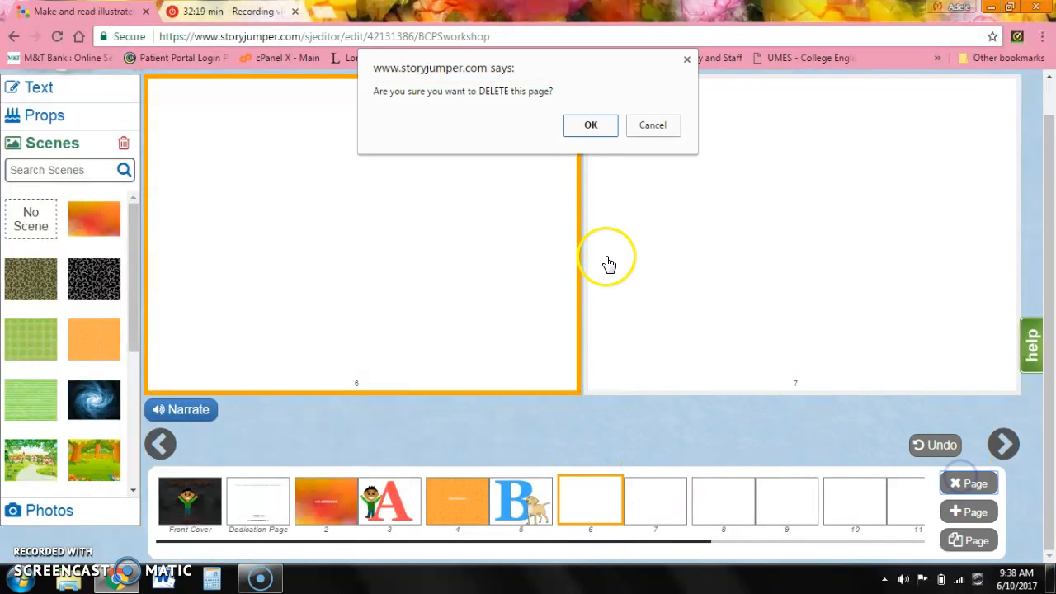
pyautogui.click(587, 127)
pyautogui.click(649, 501)
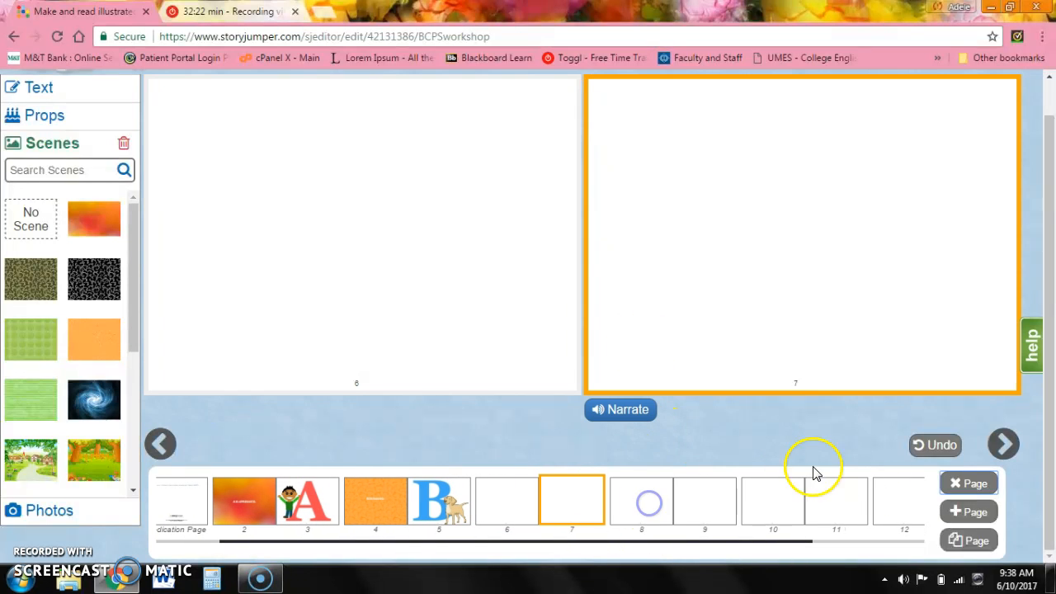
pyautogui.click(958, 484)
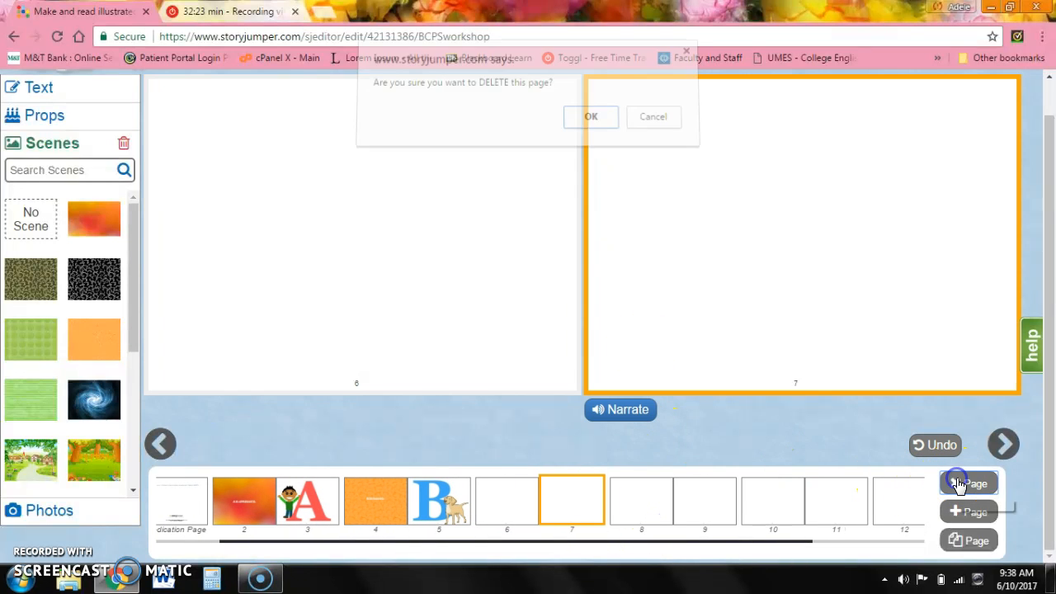
pyautogui.click(591, 131)
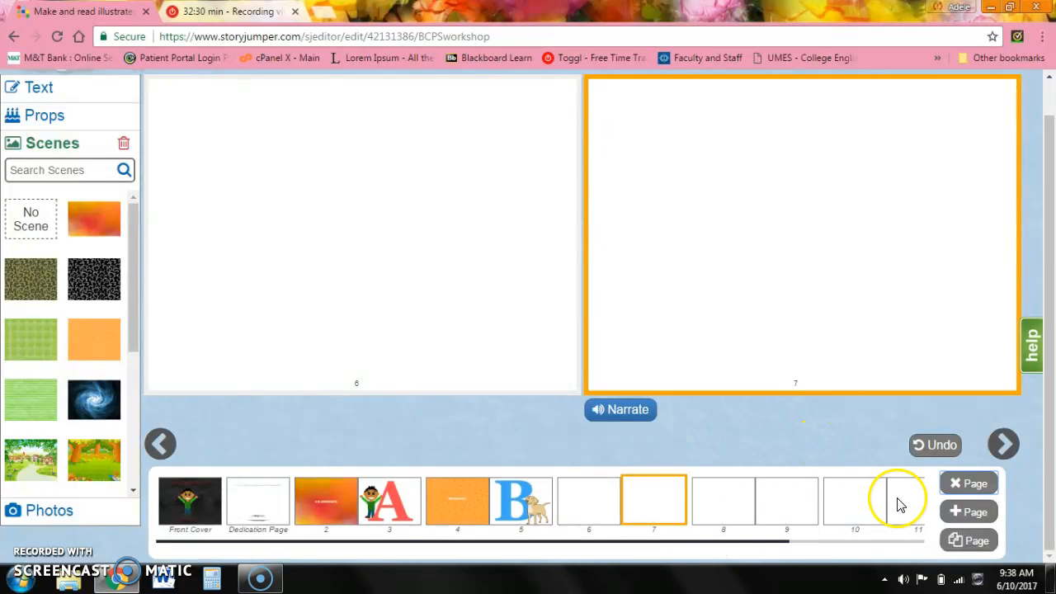
# Delete the blank pages following page 6, confirming each deletion.
pyautogui.click(970, 487)
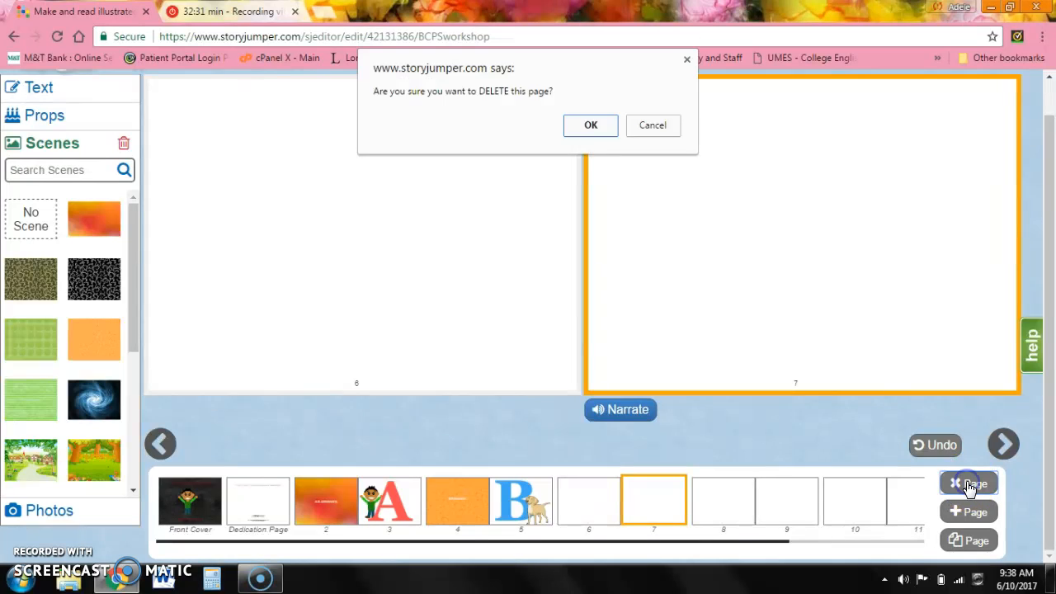
pyautogui.click(589, 124)
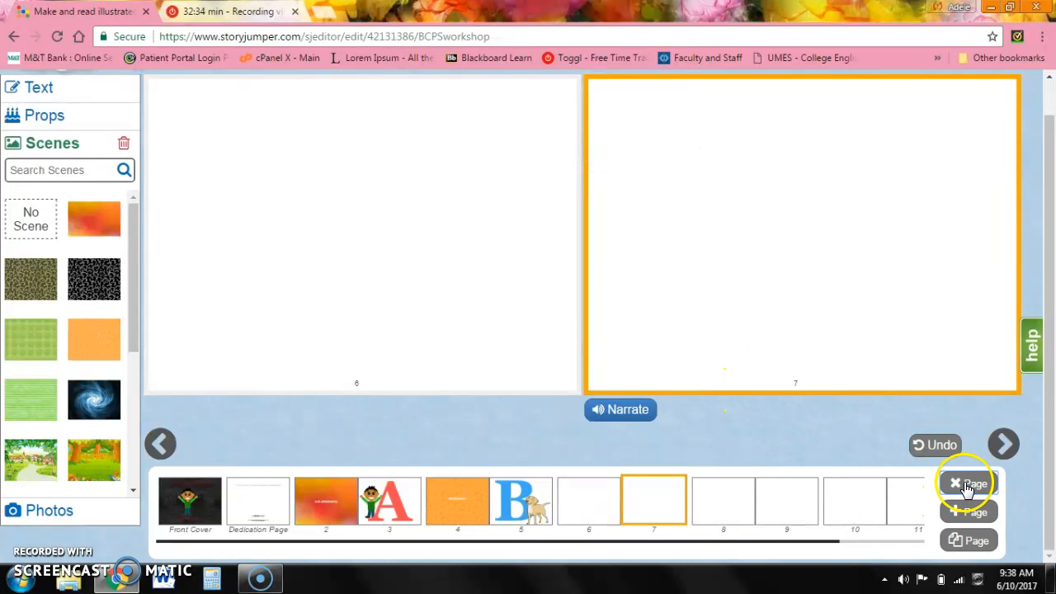
pyautogui.click(967, 487)
pyautogui.click(590, 130)
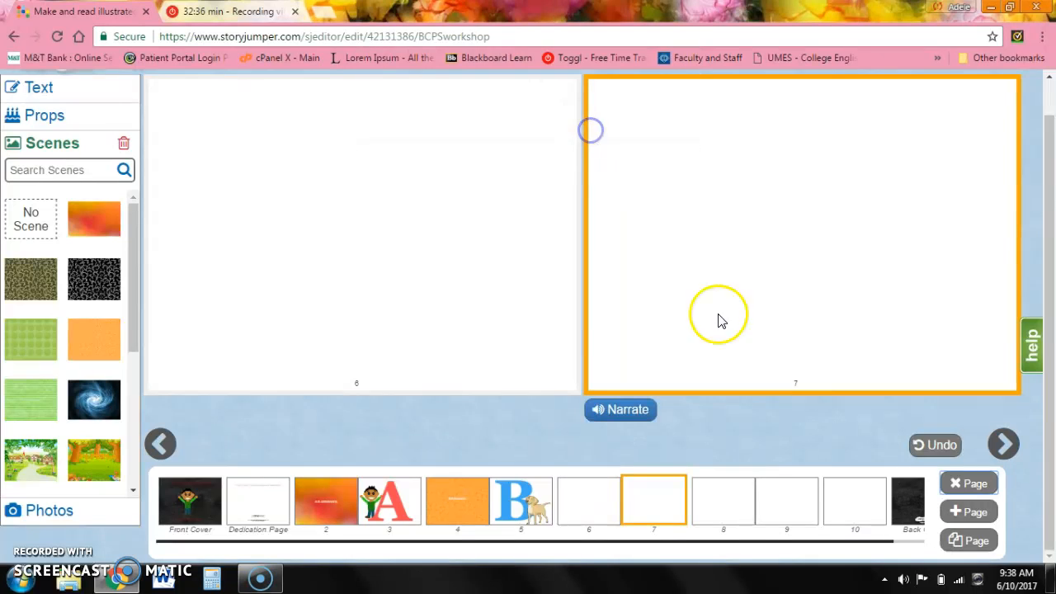
pyautogui.click(968, 483)
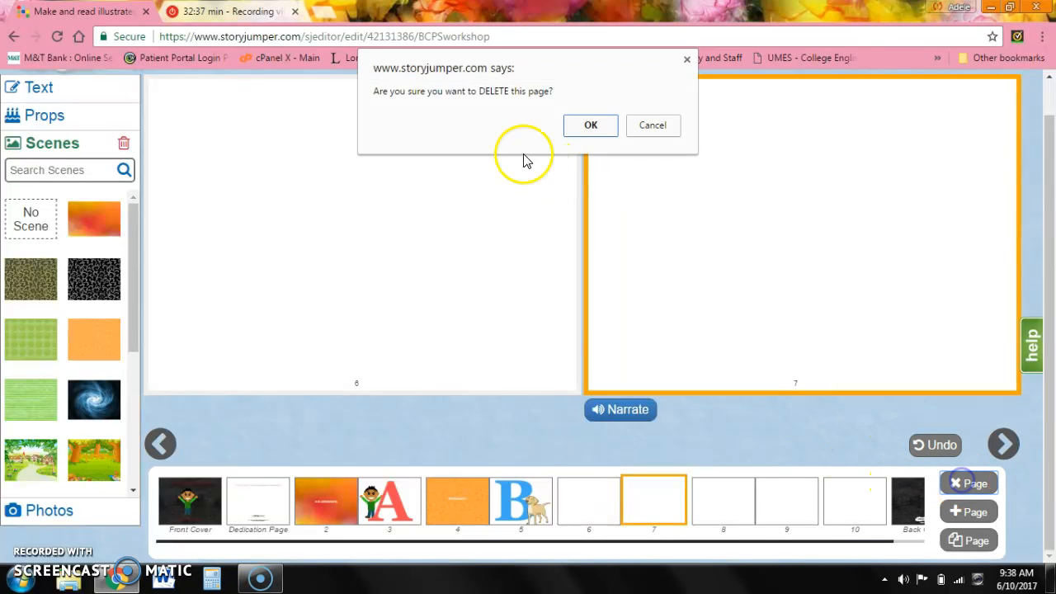
pyautogui.click(584, 124)
pyautogui.click(962, 483)
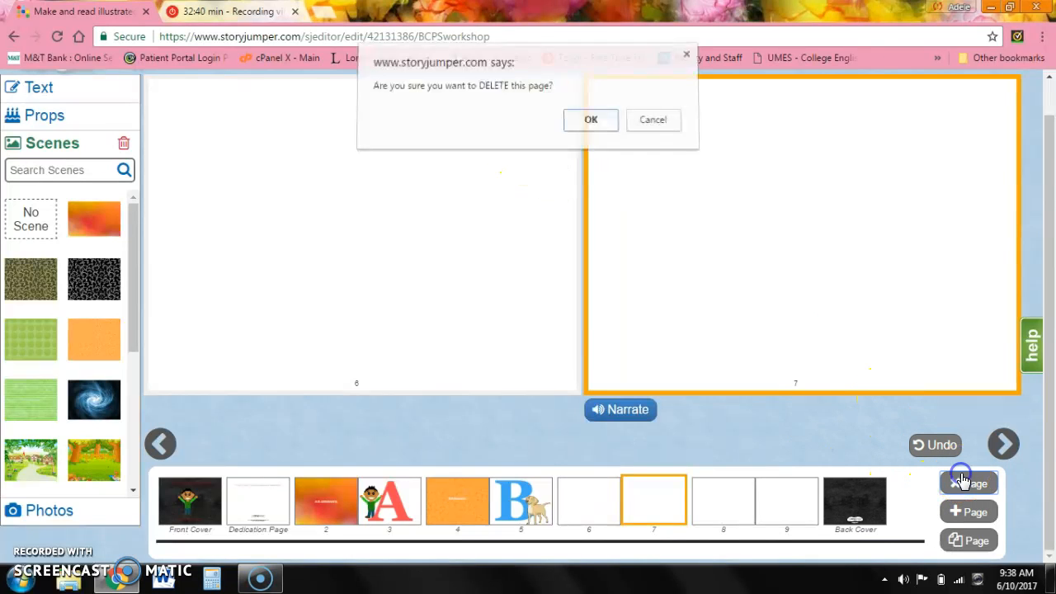
pyautogui.click(580, 126)
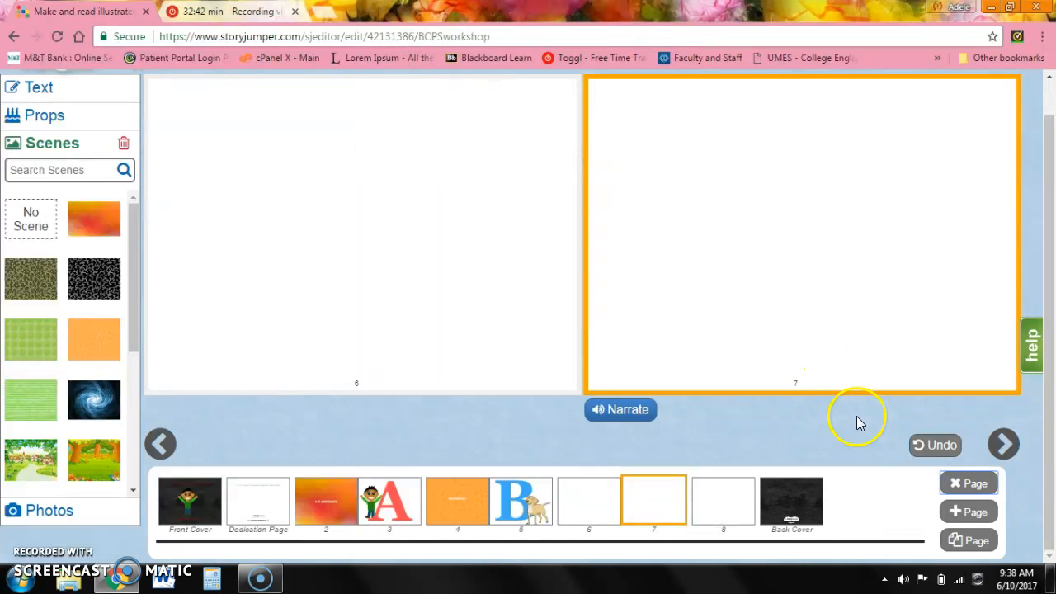
pyautogui.click(971, 485)
pyautogui.click(584, 124)
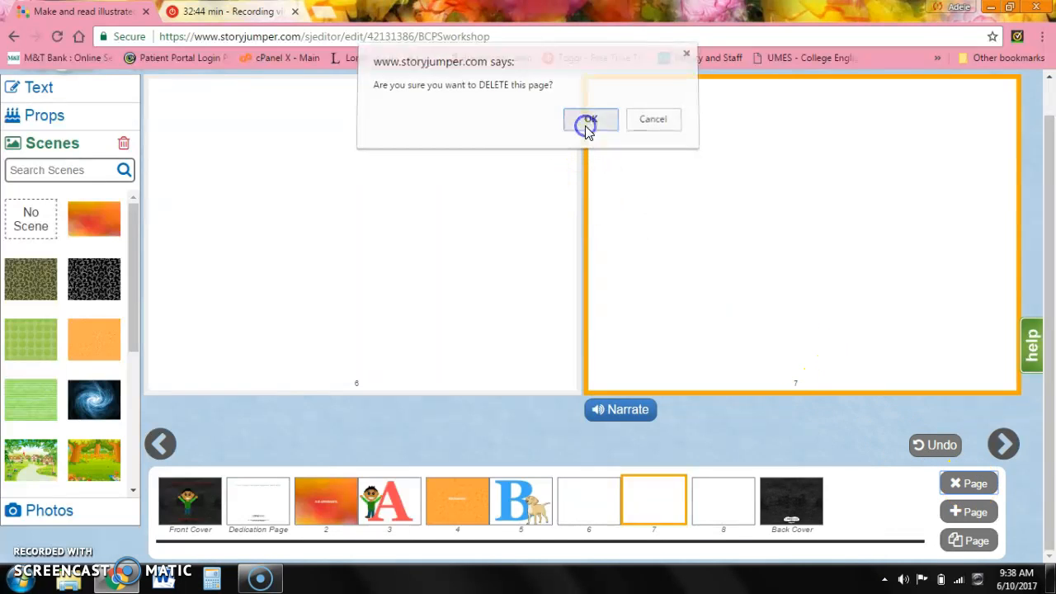
pyautogui.click(966, 483)
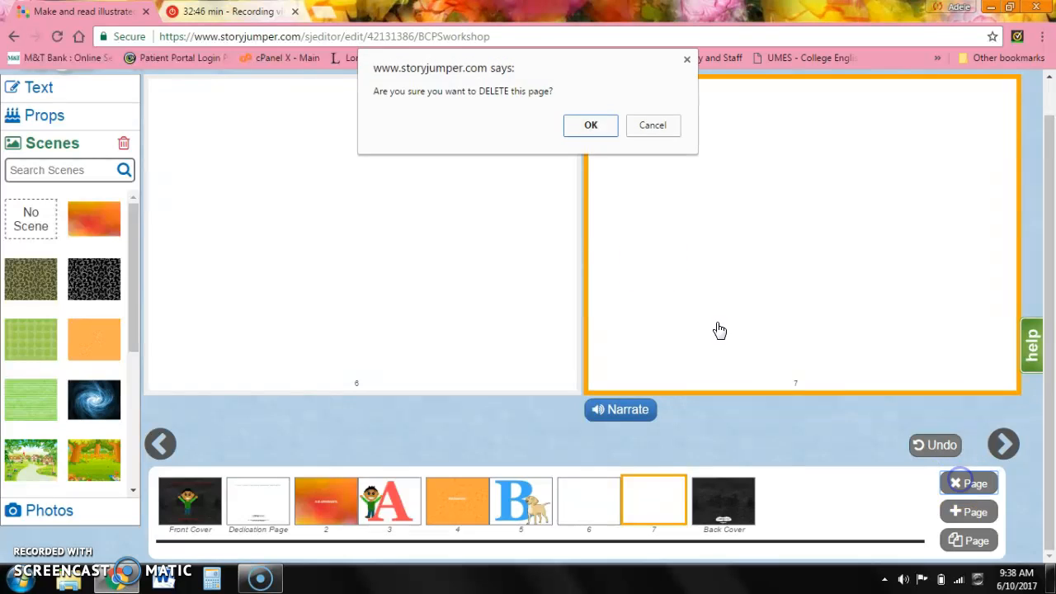
pyautogui.click(584, 125)
# Select blank page 6 and delete it, confirming the deletion.
pyautogui.click(588, 497)
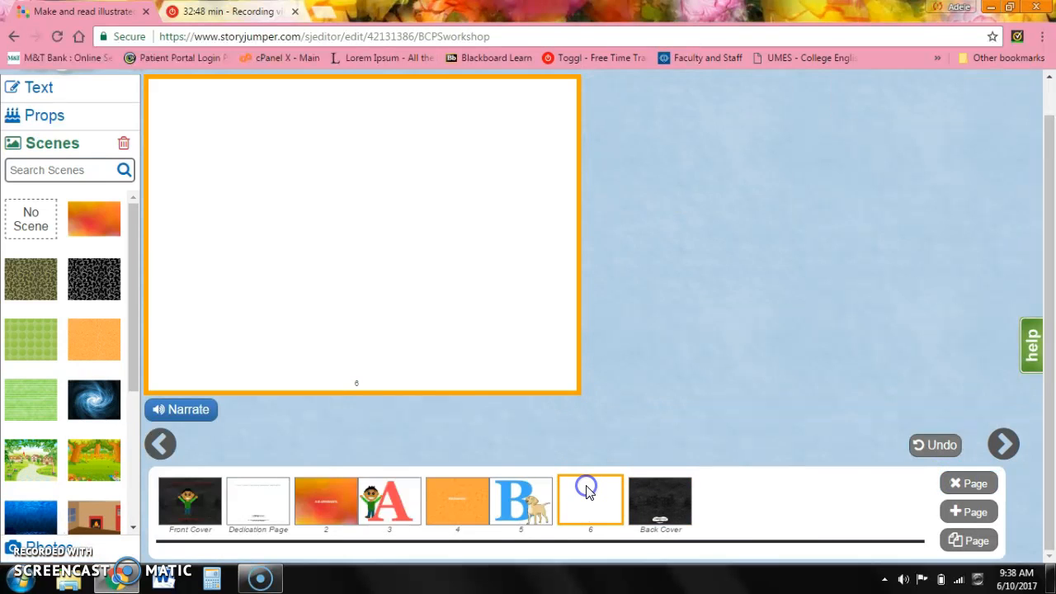
pyautogui.click(963, 483)
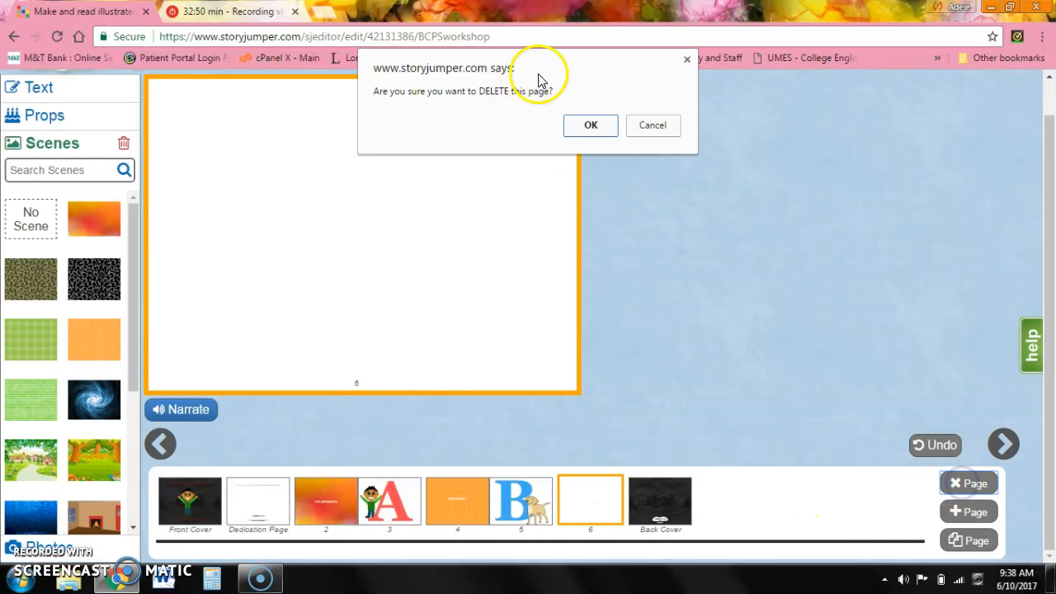
pyautogui.click(592, 125)
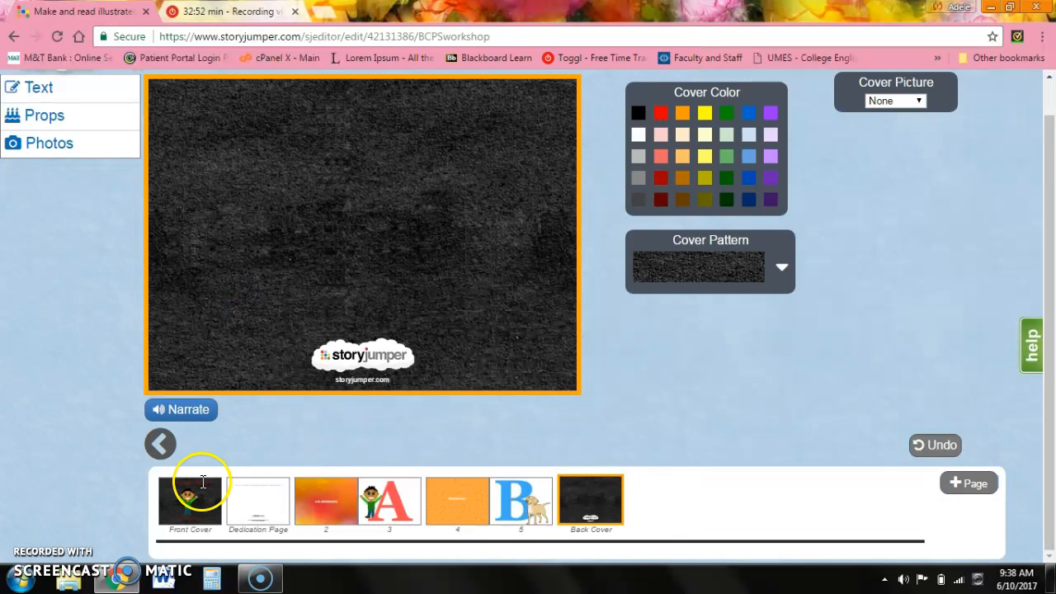
# Record a voice narration for the front cover, play it back, and save it.
pyautogui.click(202, 494)
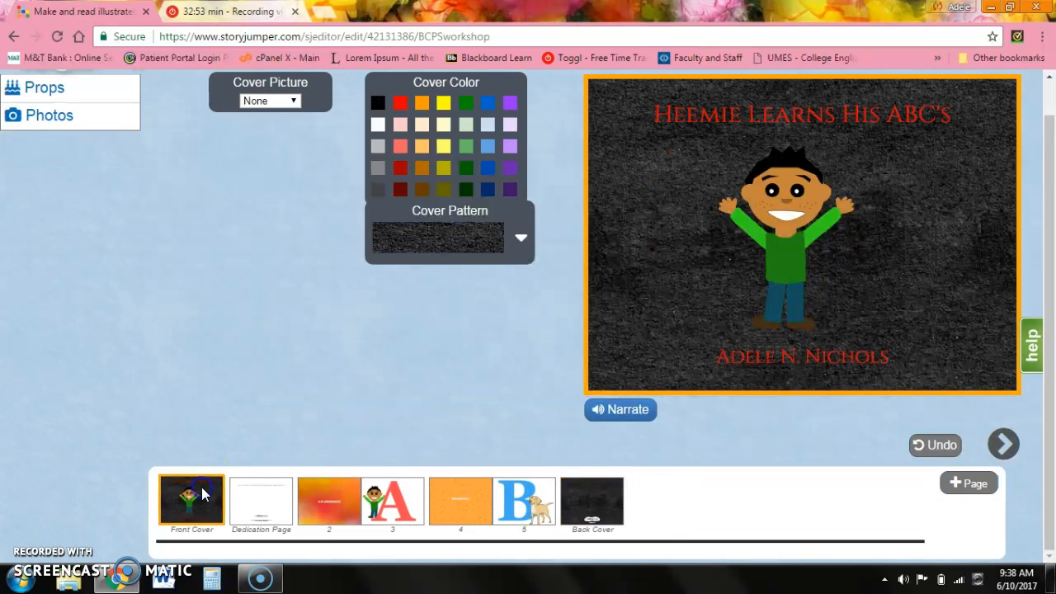
pyautogui.click(602, 414)
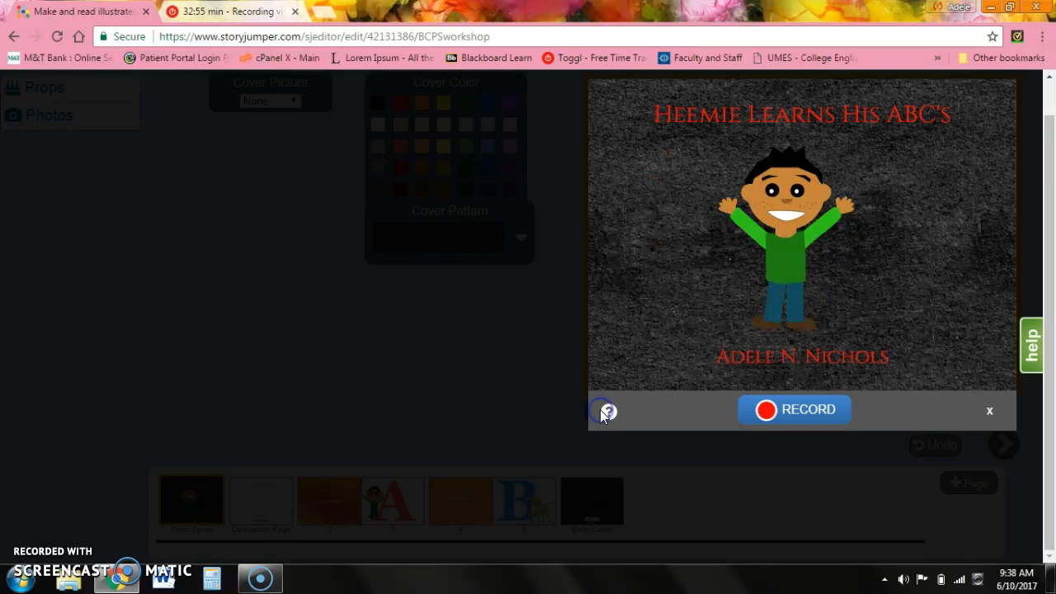
pyautogui.click(767, 407)
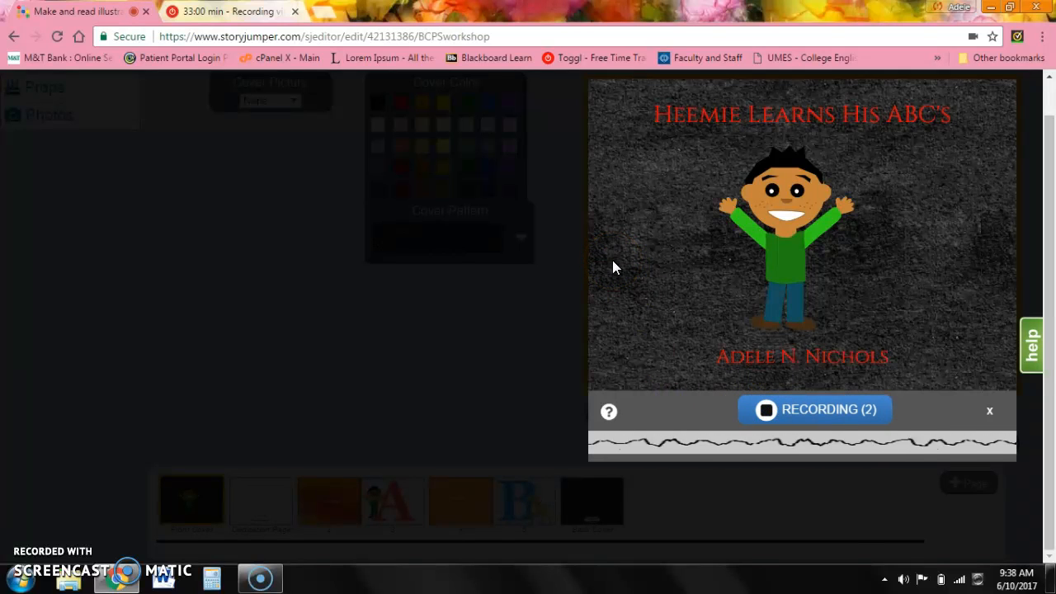
pyautogui.click(767, 410)
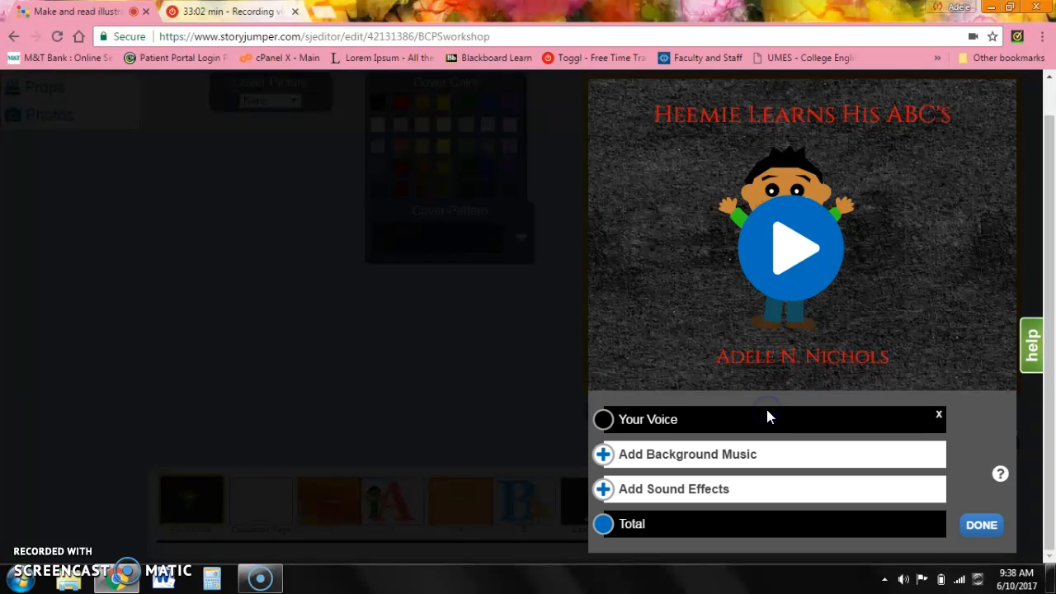
pyautogui.click(765, 269)
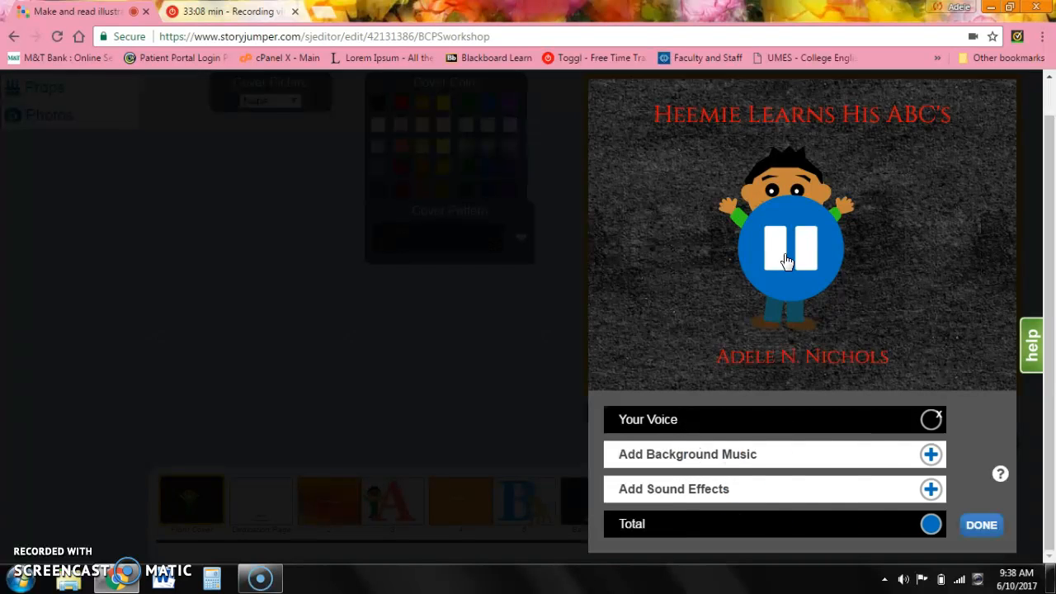
pyautogui.click(786, 260)
pyautogui.click(979, 528)
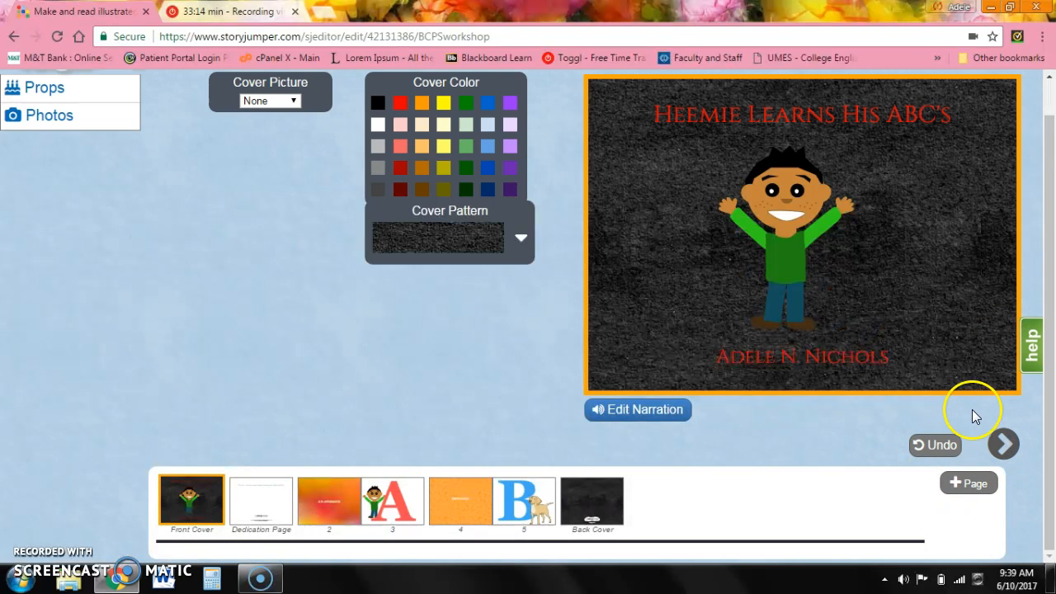
# Move to the dedication page and record a voice narration for it.
pyautogui.click(999, 446)
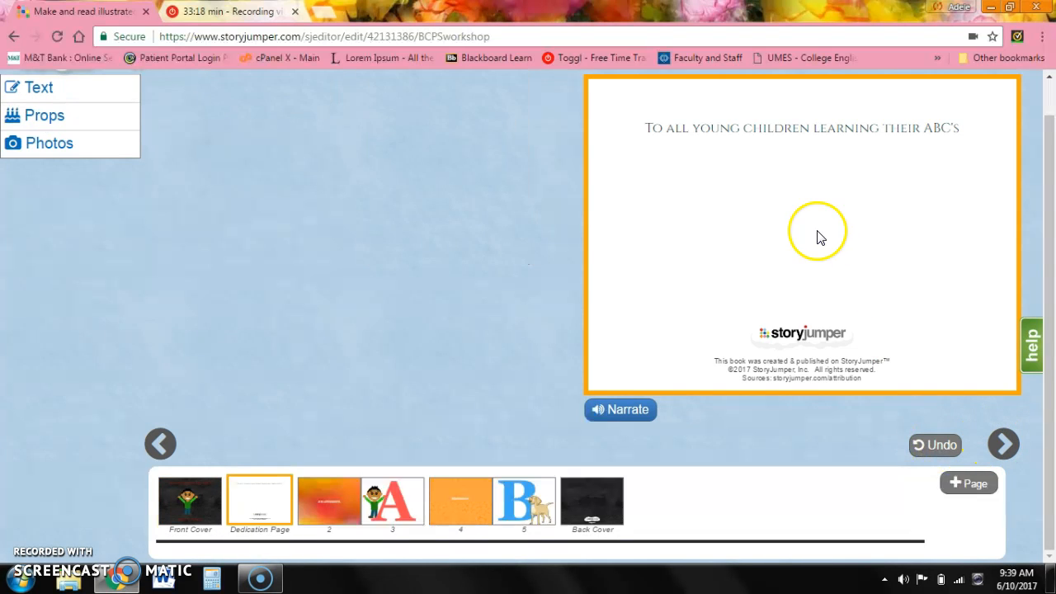
pyautogui.click(620, 409)
pyautogui.click(766, 410)
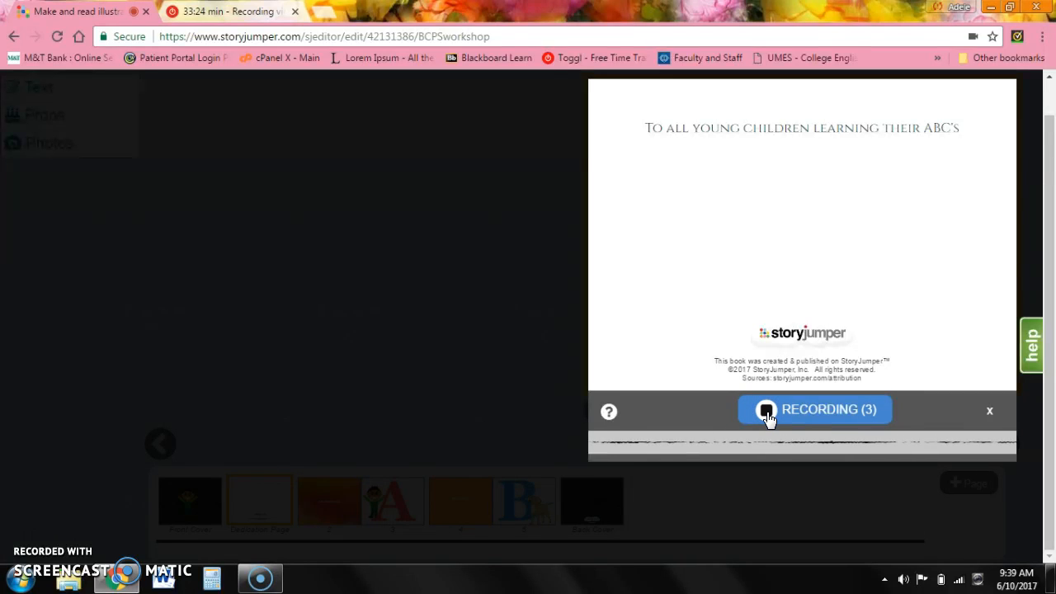
pyautogui.click(767, 413)
pyautogui.click(978, 523)
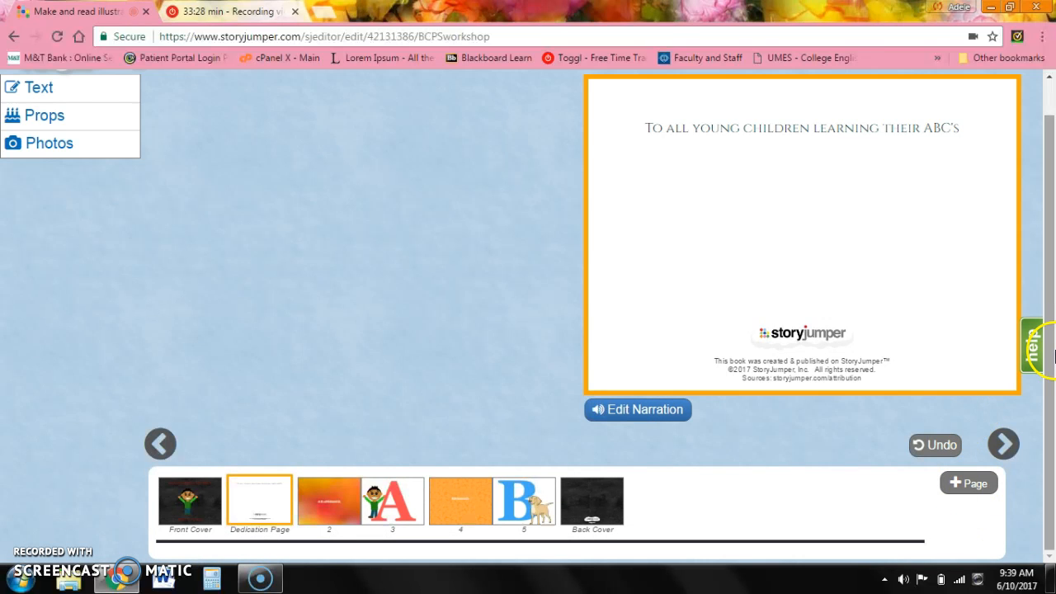
# Move to page 2 and record a voice narration for it.
pyautogui.click(1004, 445)
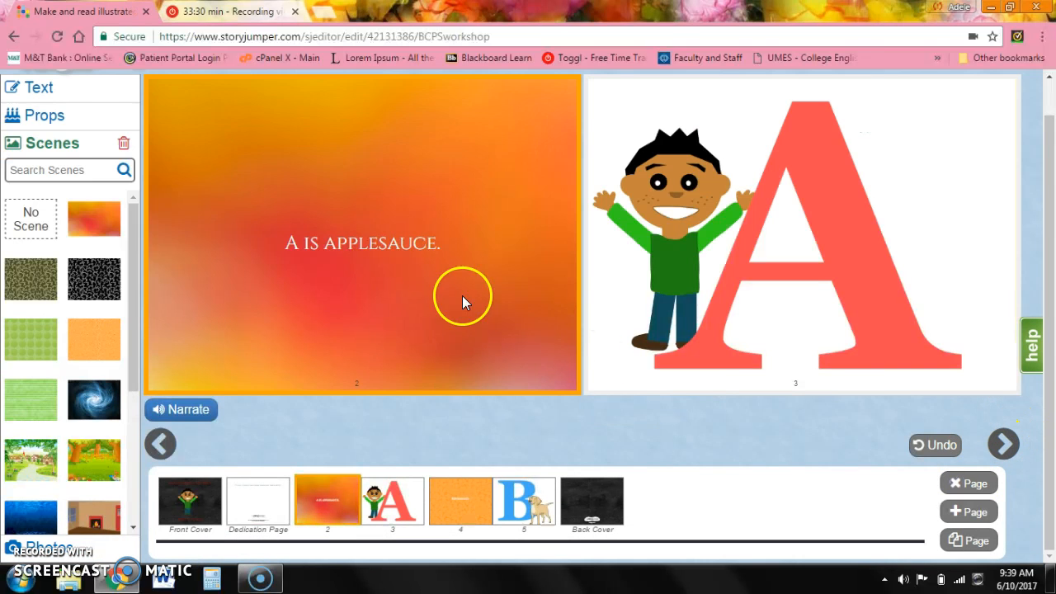
pyautogui.click(178, 409)
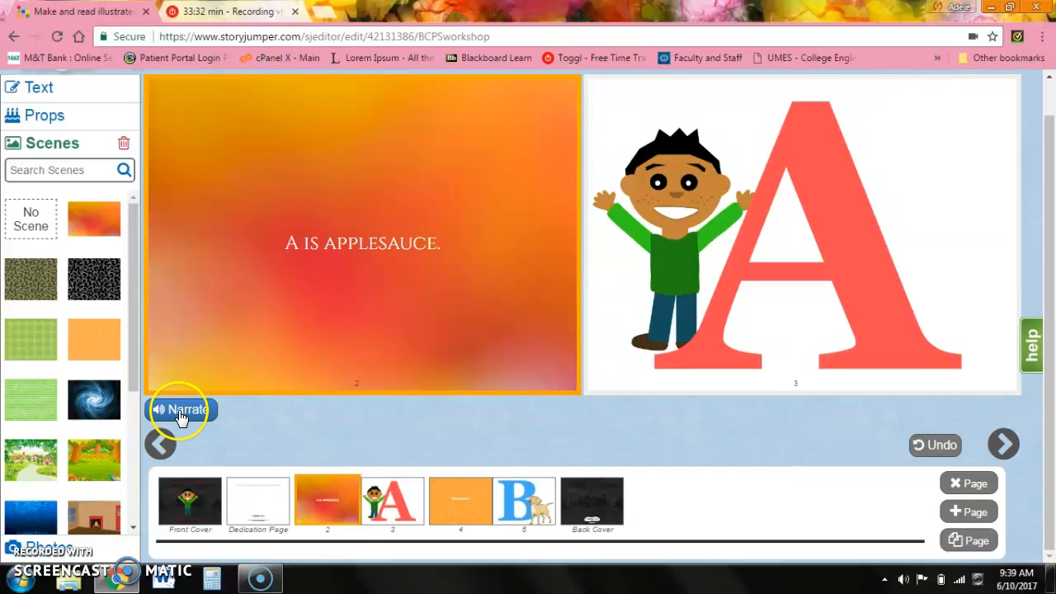
pyautogui.click(325, 409)
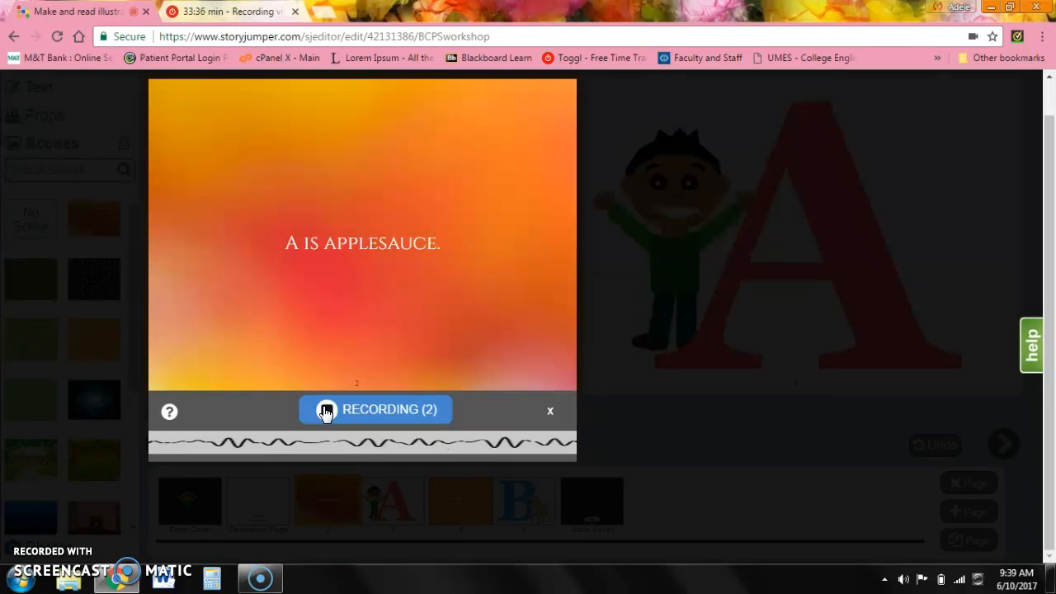
pyautogui.click(325, 411)
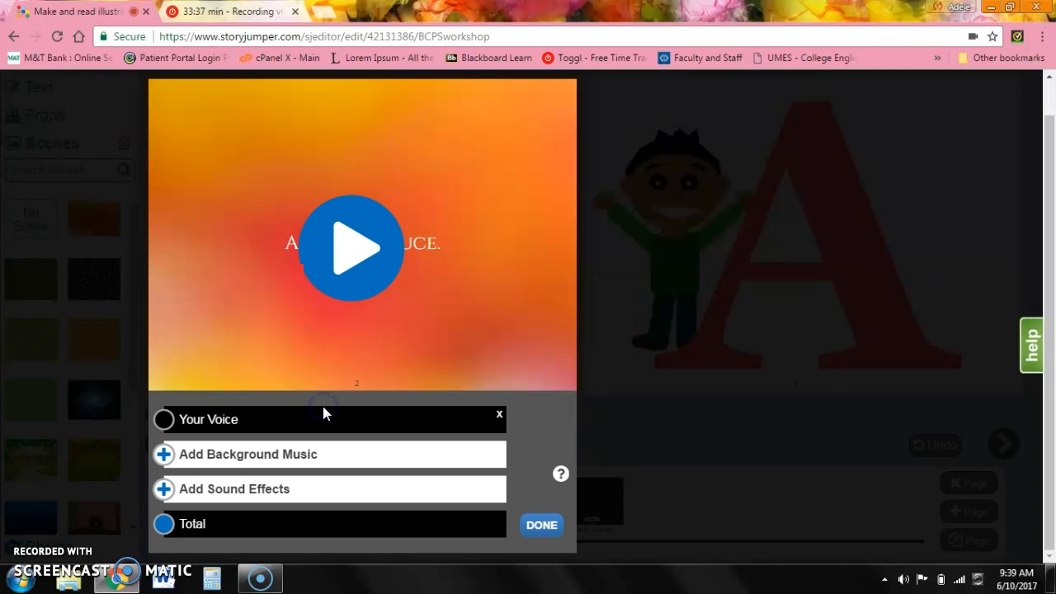
# Browse the background music and sound effects lists for the page 2 narration.
pyautogui.click(164, 456)
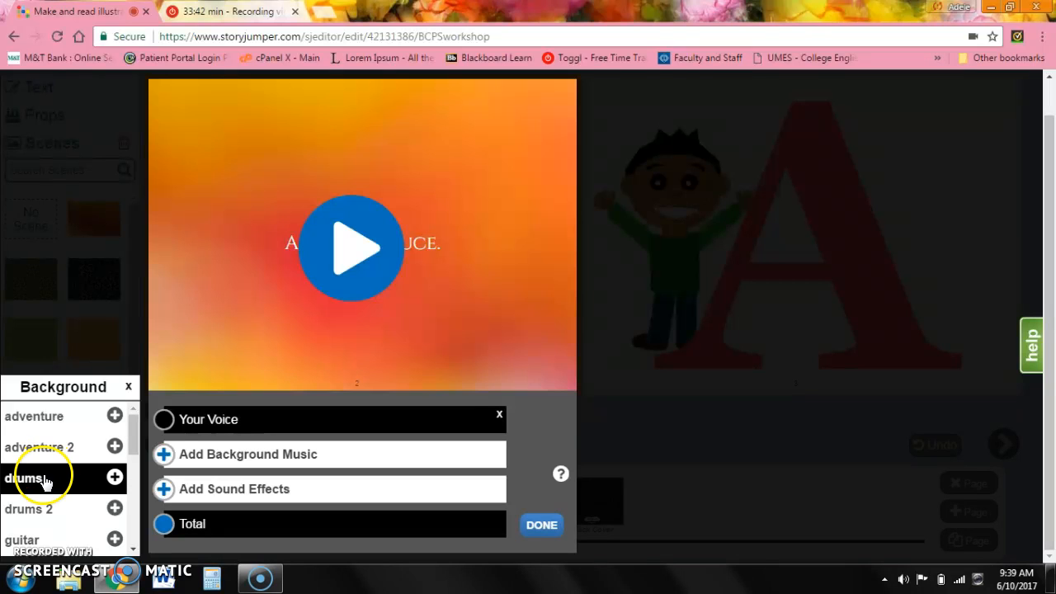
pyautogui.moveTo(137, 434); pyautogui.dragTo(141, 499)
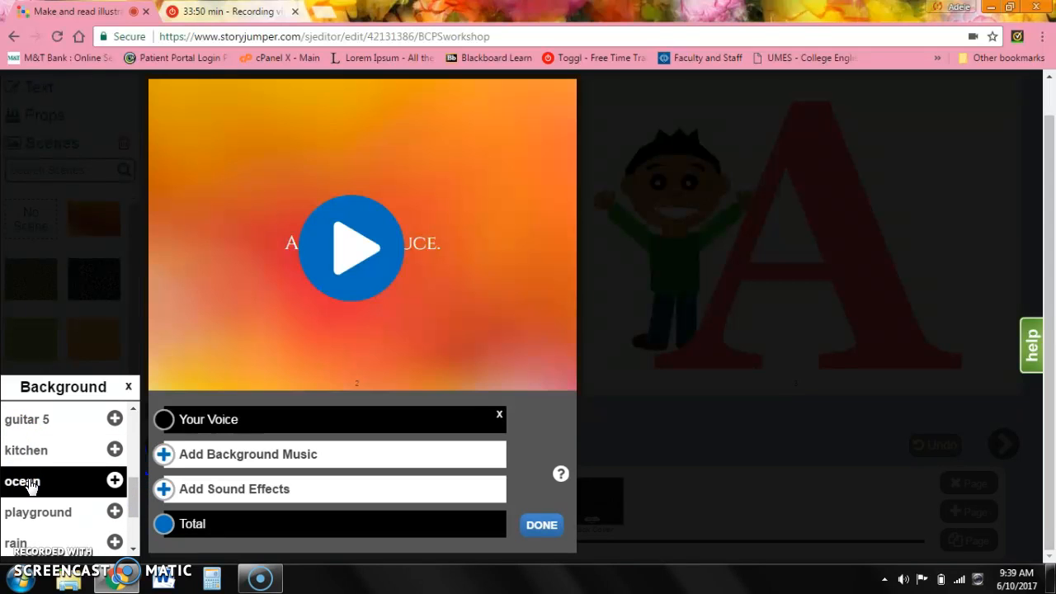
pyautogui.click(39, 511)
pyautogui.moveTo(136, 499)
pyautogui.mouseDown()
pyautogui.moveTo(144, 540)
pyautogui.moveTo(142, 499)
pyautogui.mouseUp()
pyautogui.click(49, 472)
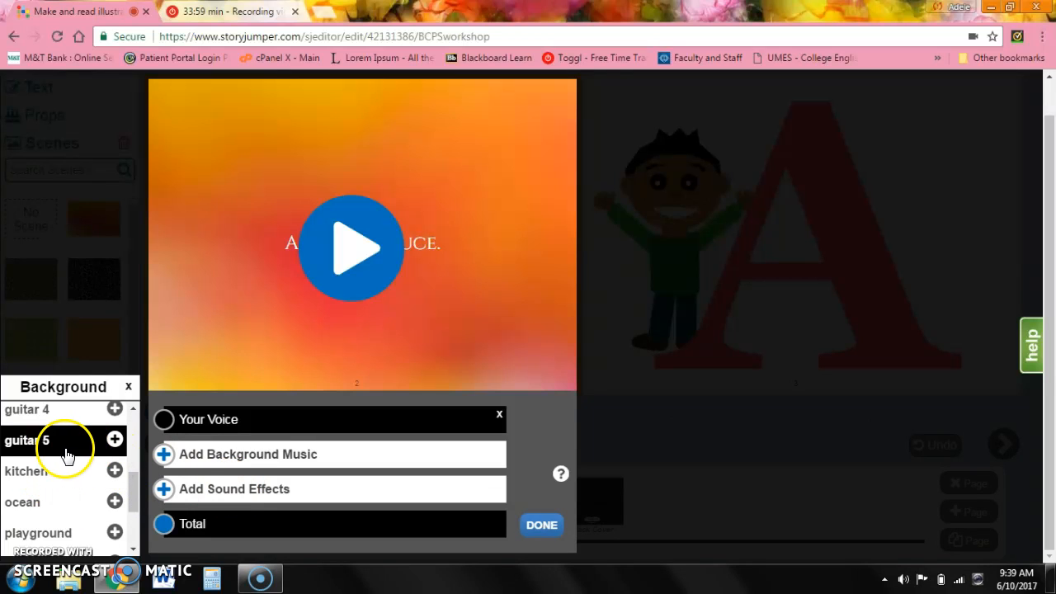
pyautogui.click(163, 489)
pyautogui.click(43, 418)
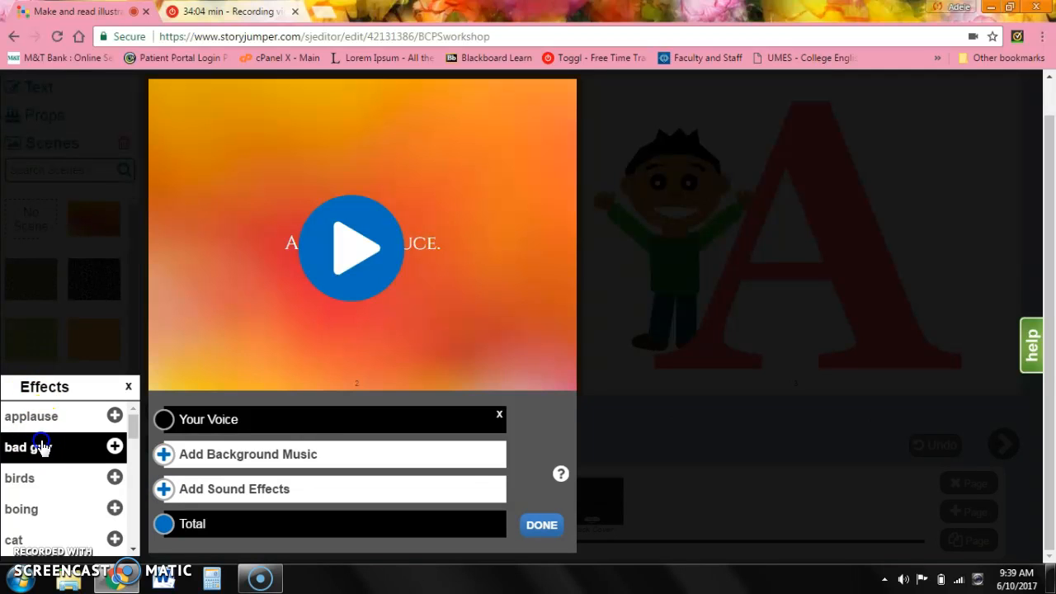
pyautogui.moveTo(137, 430); pyautogui.dragTo(143, 471)
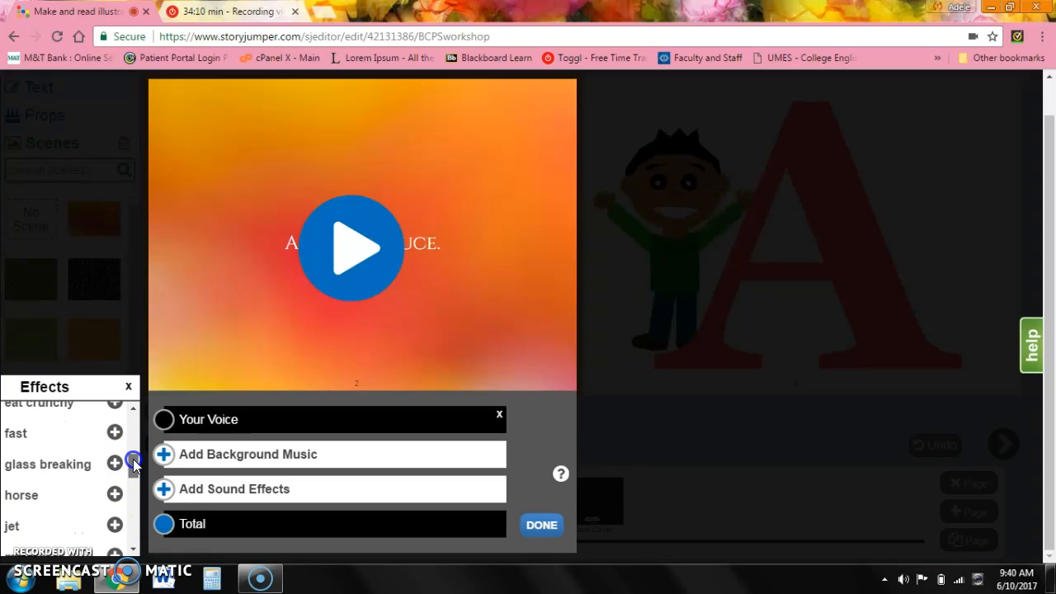
pyautogui.moveTo(133, 459); pyautogui.dragTo(138, 487)
pyautogui.click(47, 524)
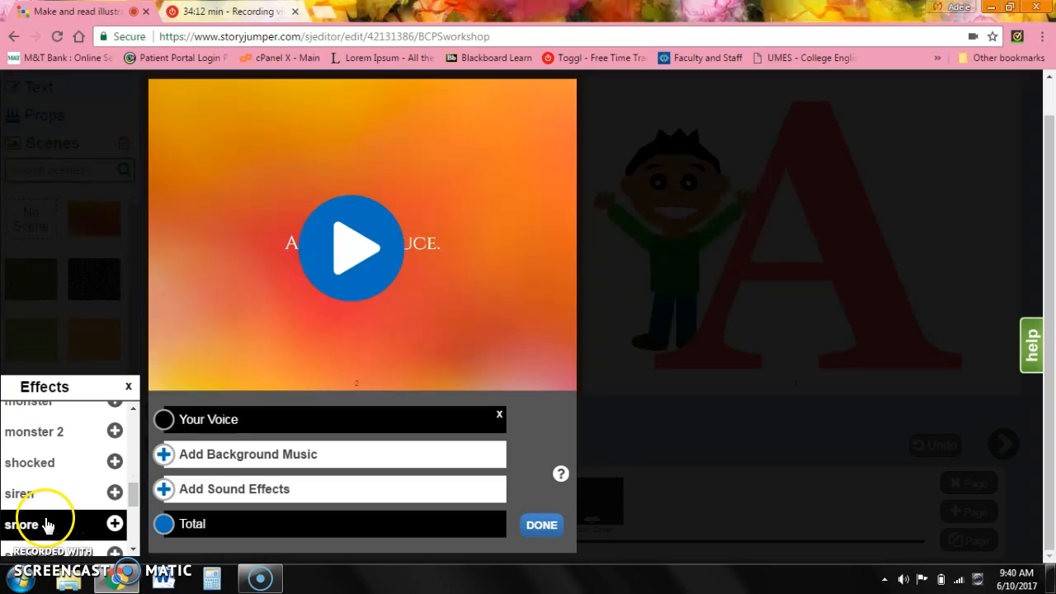
pyautogui.moveTo(136, 493); pyautogui.dragTo(138, 415)
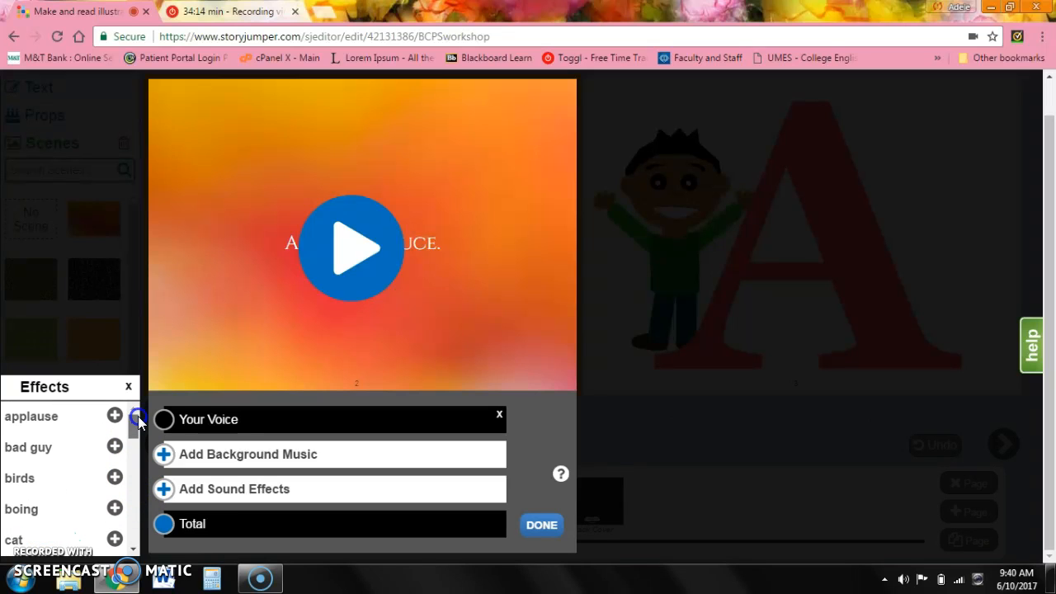
pyautogui.click(170, 455)
pyautogui.click(63, 409)
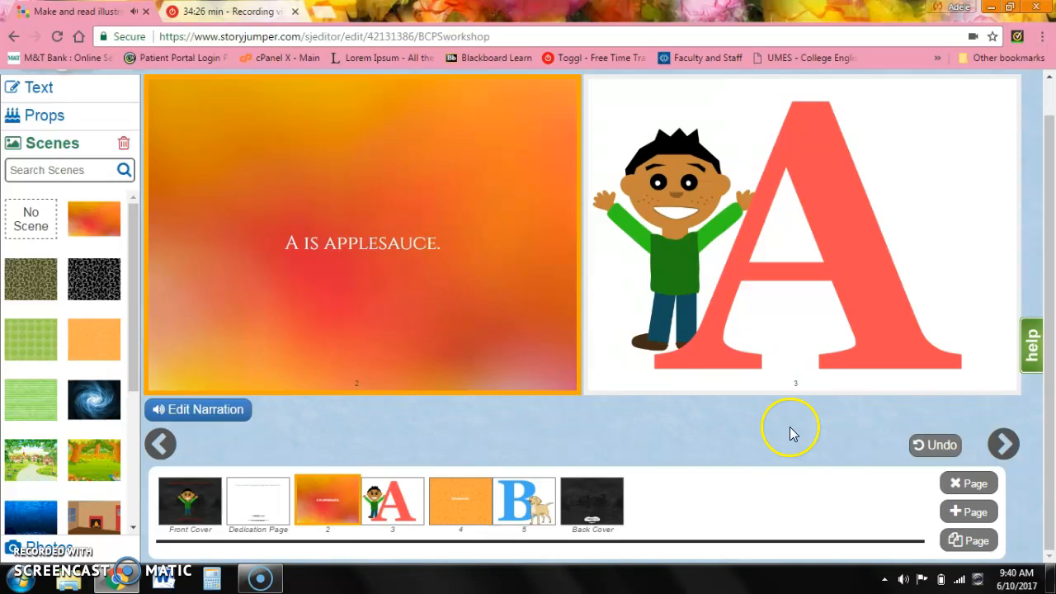
# Move to page 4 and record a voice narration for it.
pyautogui.click(1005, 443)
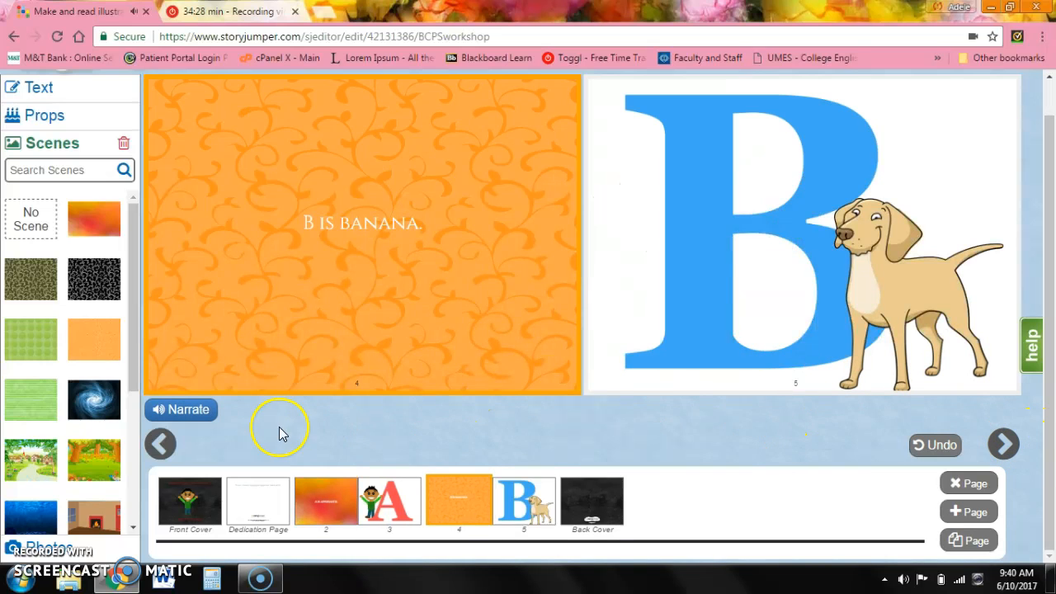
pyautogui.click(198, 411)
pyautogui.click(334, 404)
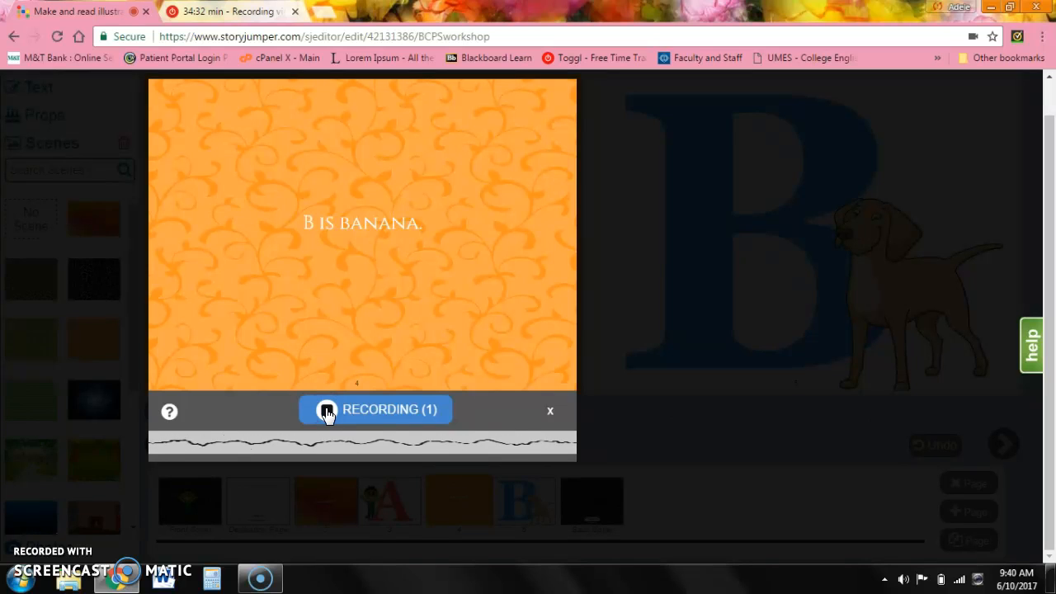
pyautogui.click(327, 411)
pyautogui.click(164, 454)
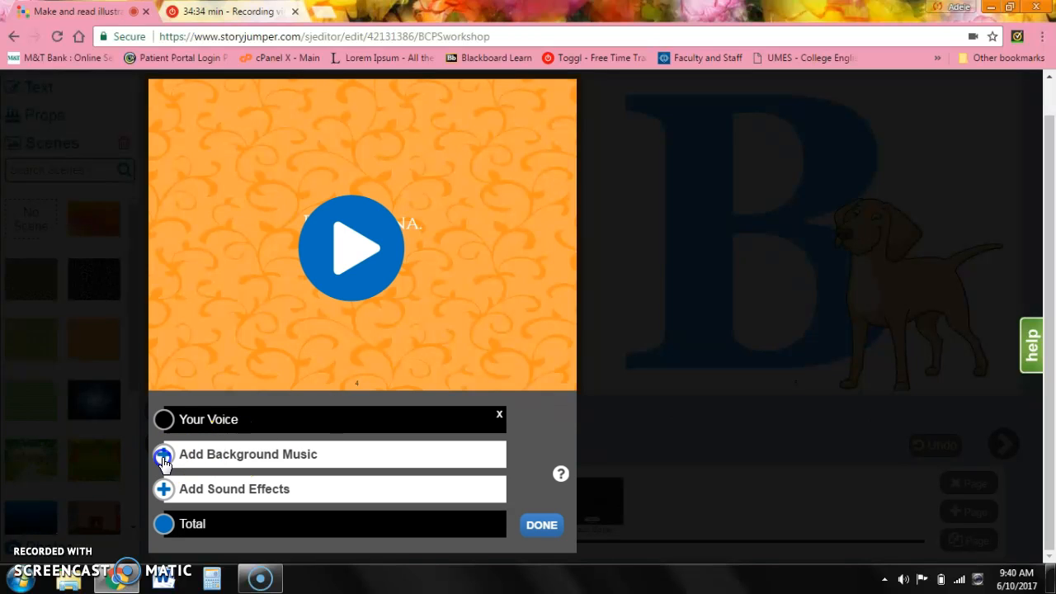
# Add guitar 4 background music to the page 4 narration, preview it, and save.
pyautogui.click(85, 420)
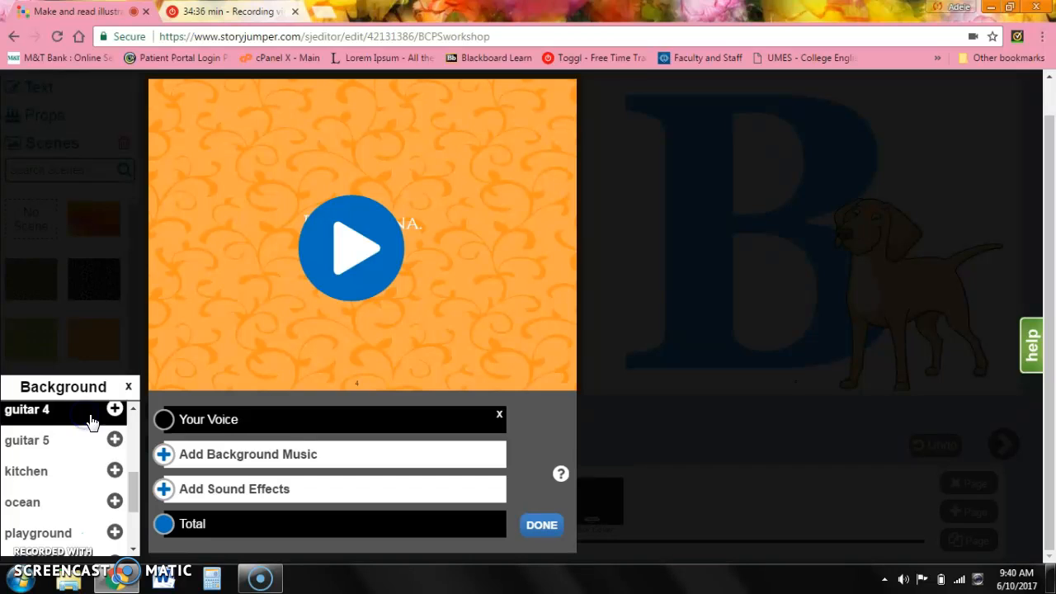
pyautogui.click(114, 409)
pyautogui.click(529, 533)
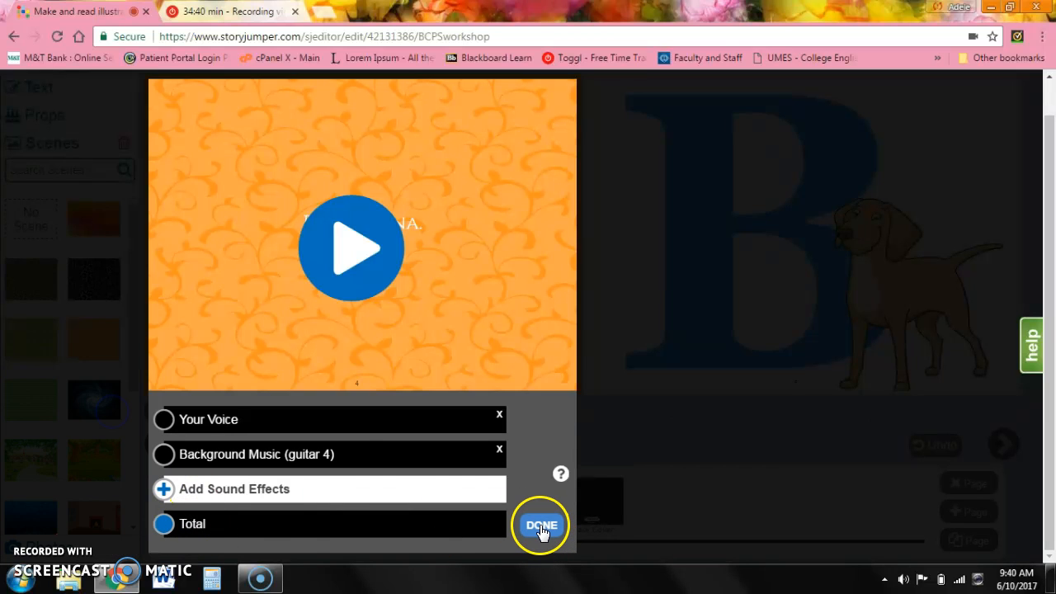
pyautogui.click(351, 249)
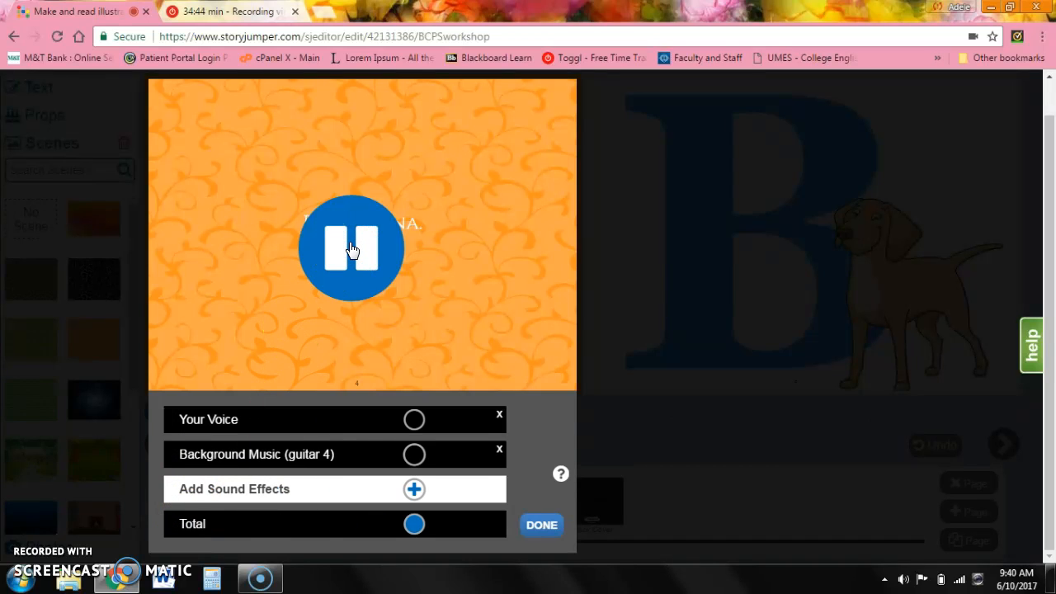
pyautogui.click(350, 249)
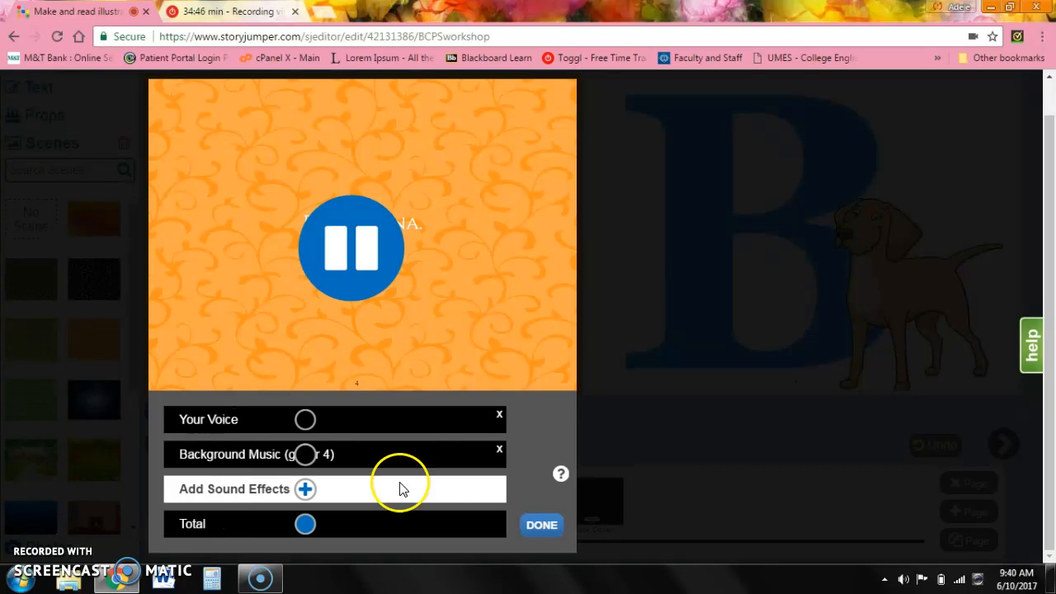
pyautogui.click(542, 525)
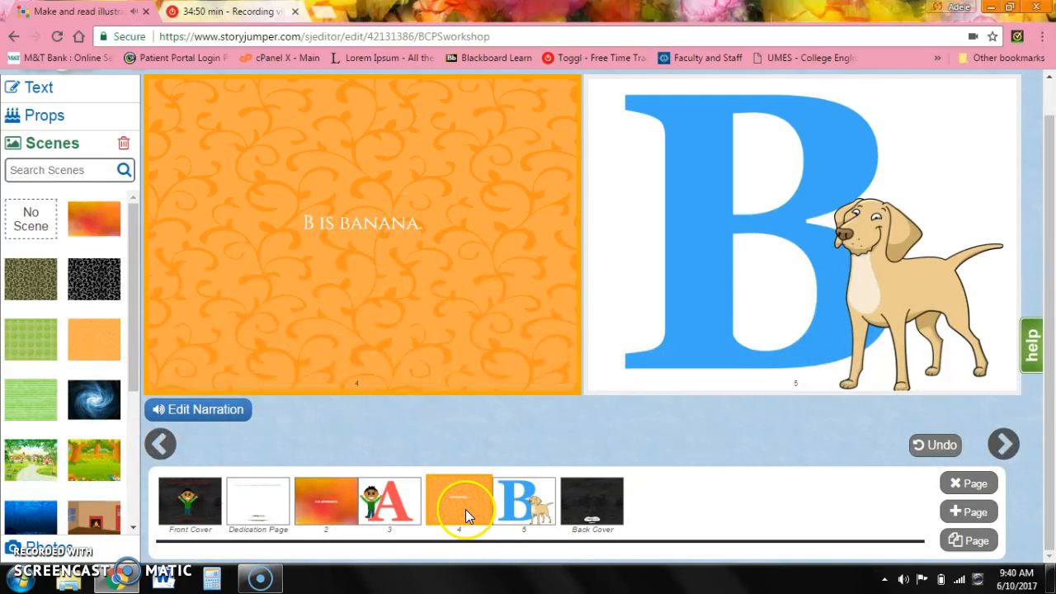
# Record a narration for page 3, play it back, and delete it.
pyautogui.click(399, 492)
pyautogui.click(608, 413)
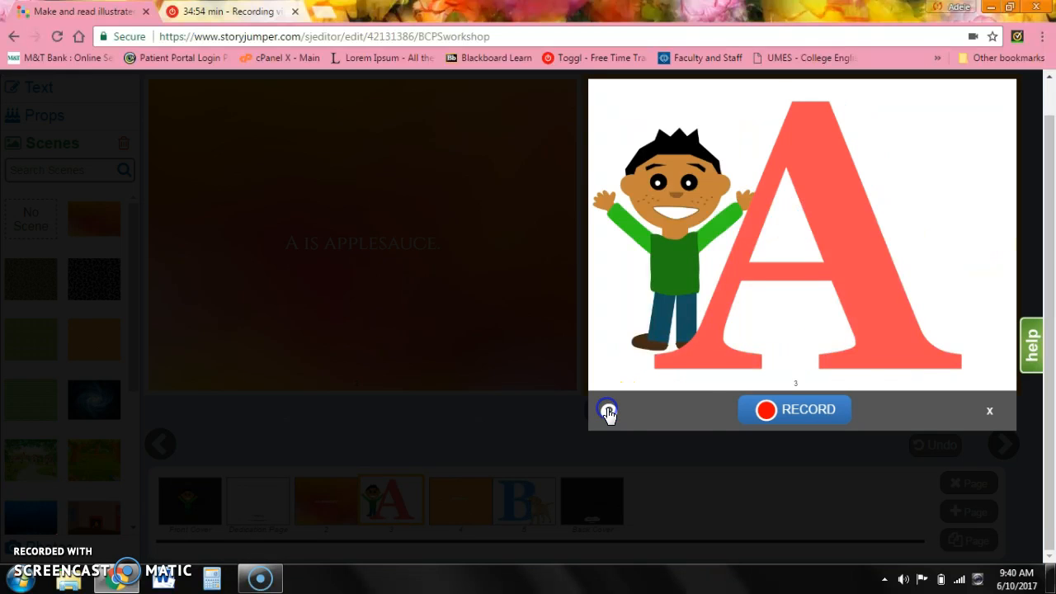
pyautogui.click(773, 415)
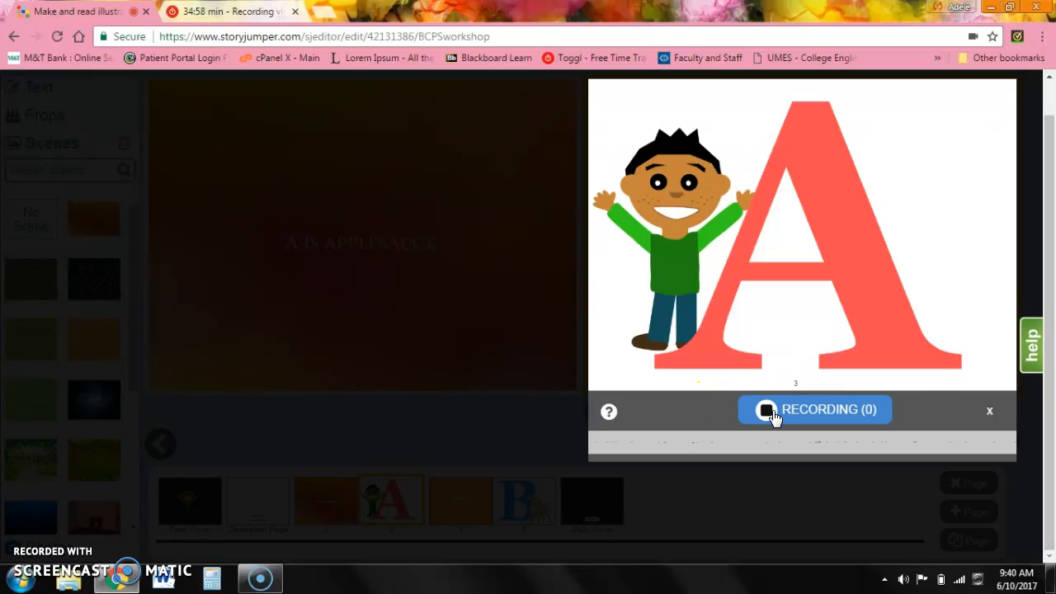
pyautogui.click(772, 415)
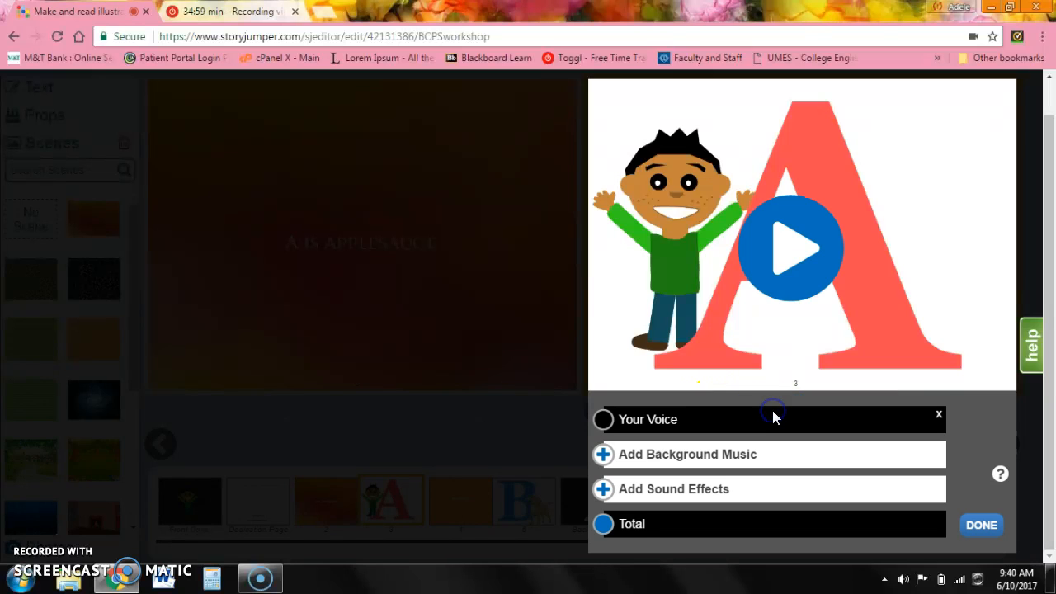
pyautogui.click(782, 277)
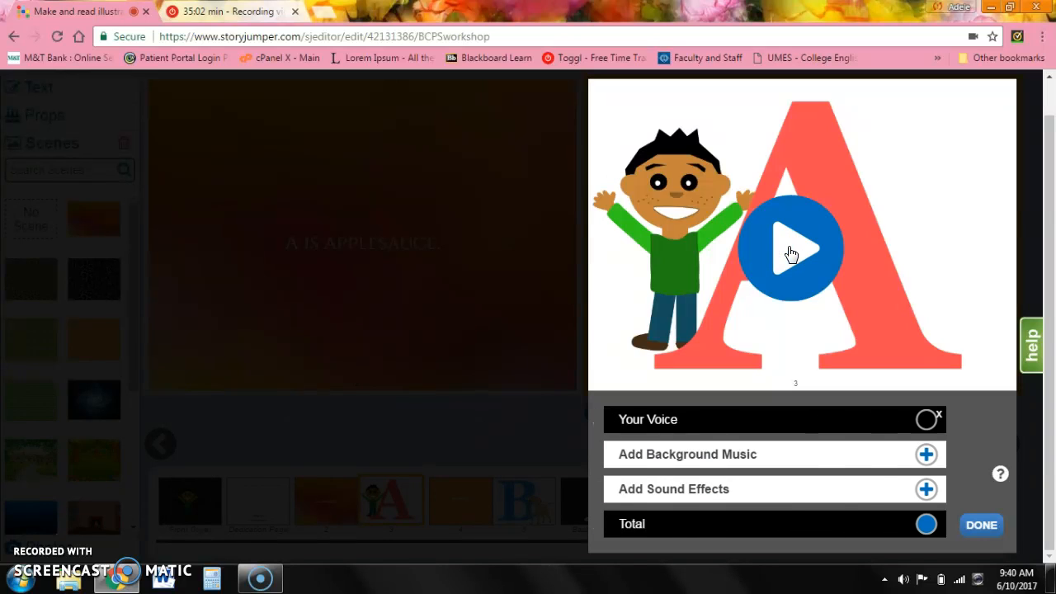
pyautogui.click(938, 415)
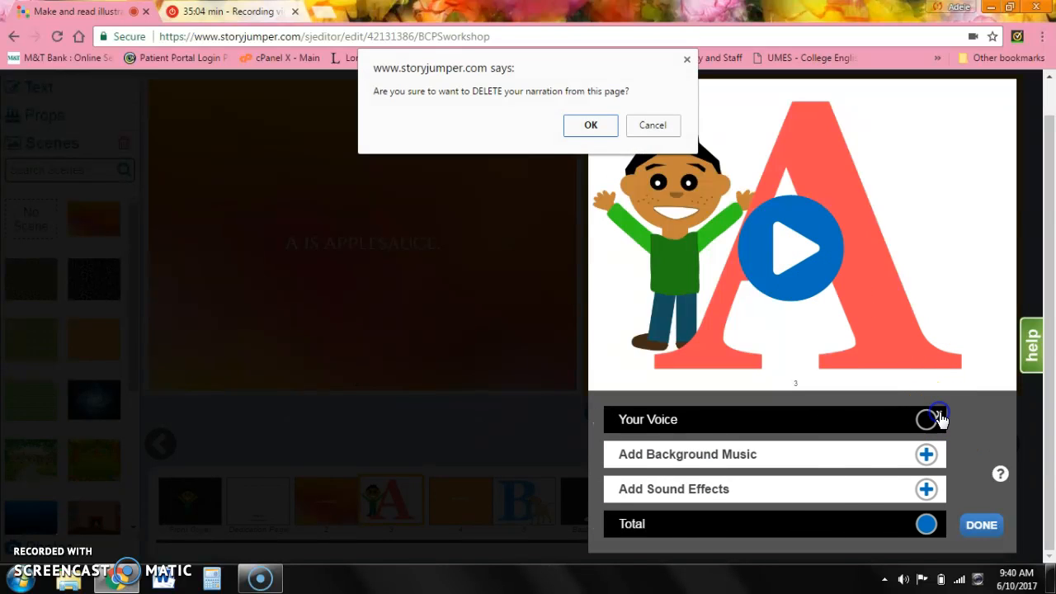
pyautogui.click(590, 125)
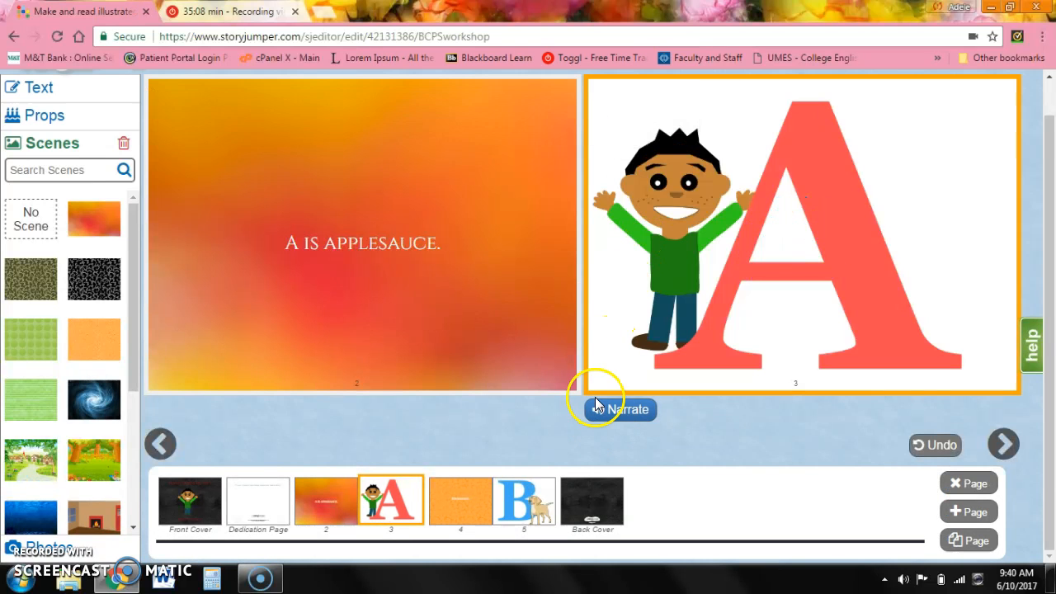
# Record a new narration for page 3 with guitar 4 background music and save it.
pyautogui.click(599, 412)
pyautogui.click(766, 411)
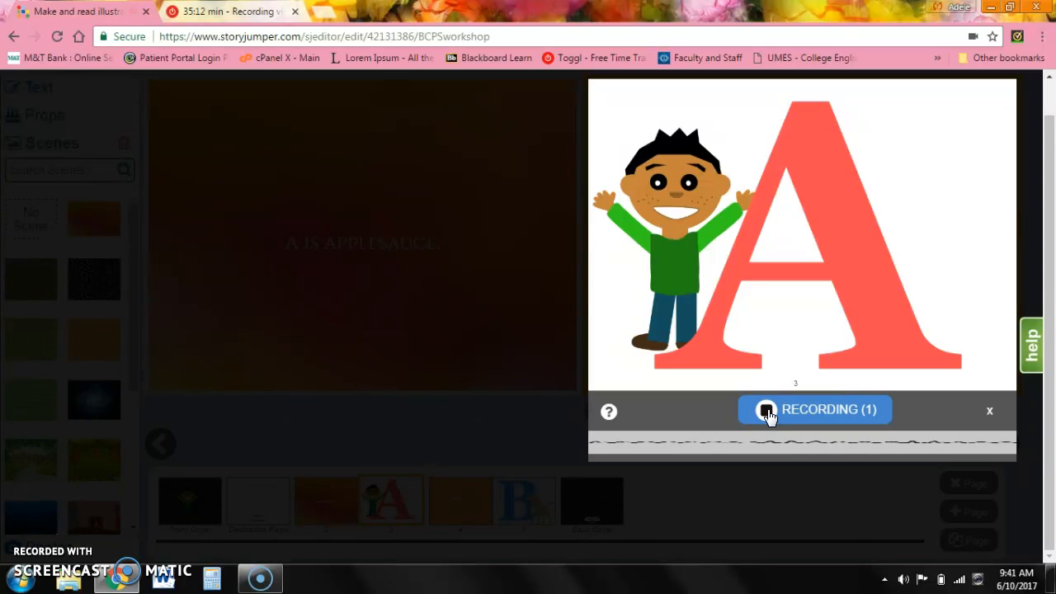
pyautogui.click(766, 411)
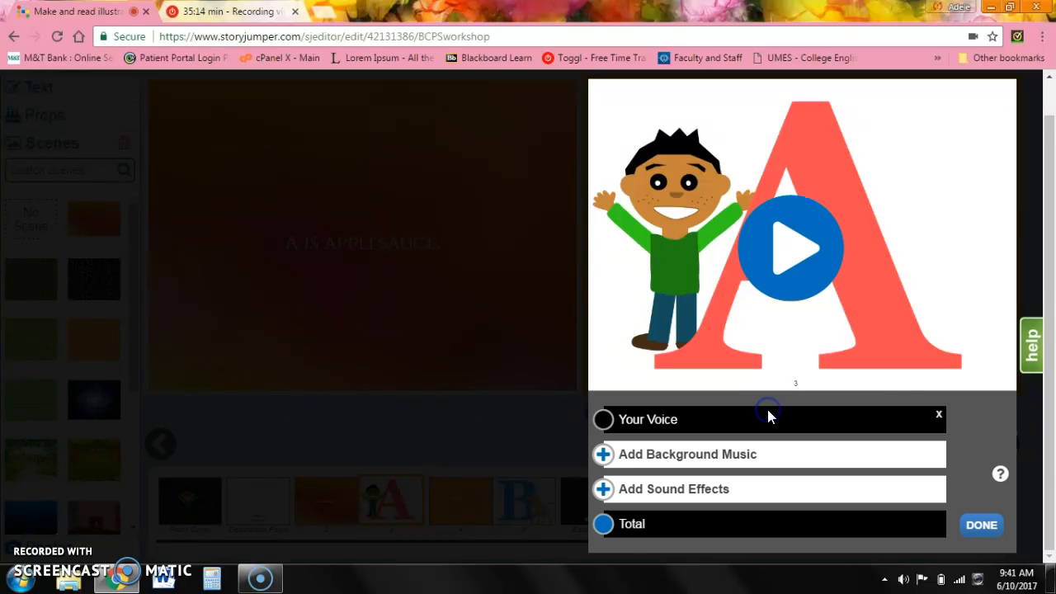
pyautogui.click(603, 454)
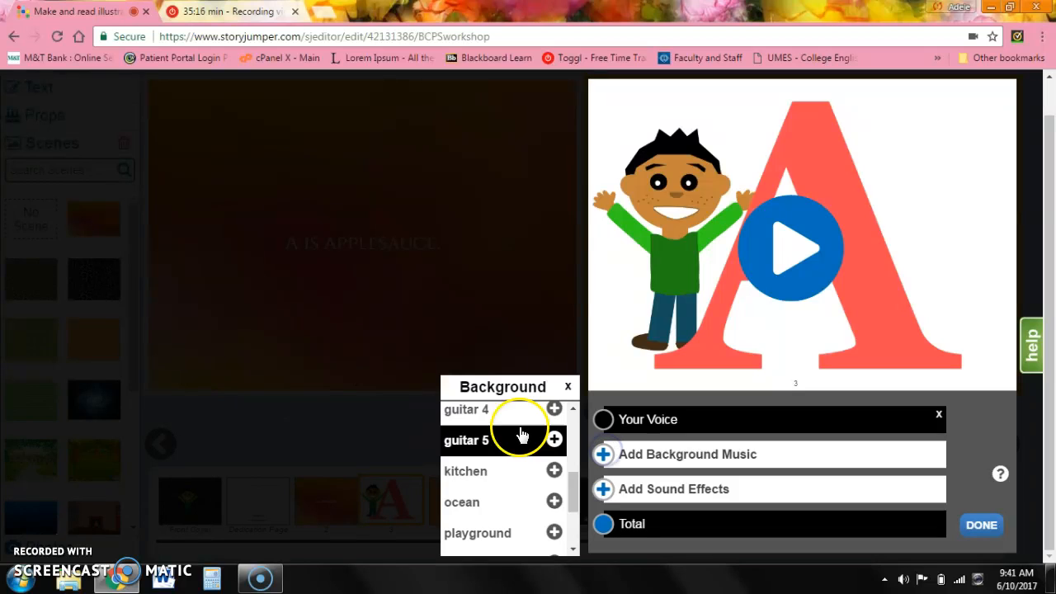
pyautogui.click(553, 410)
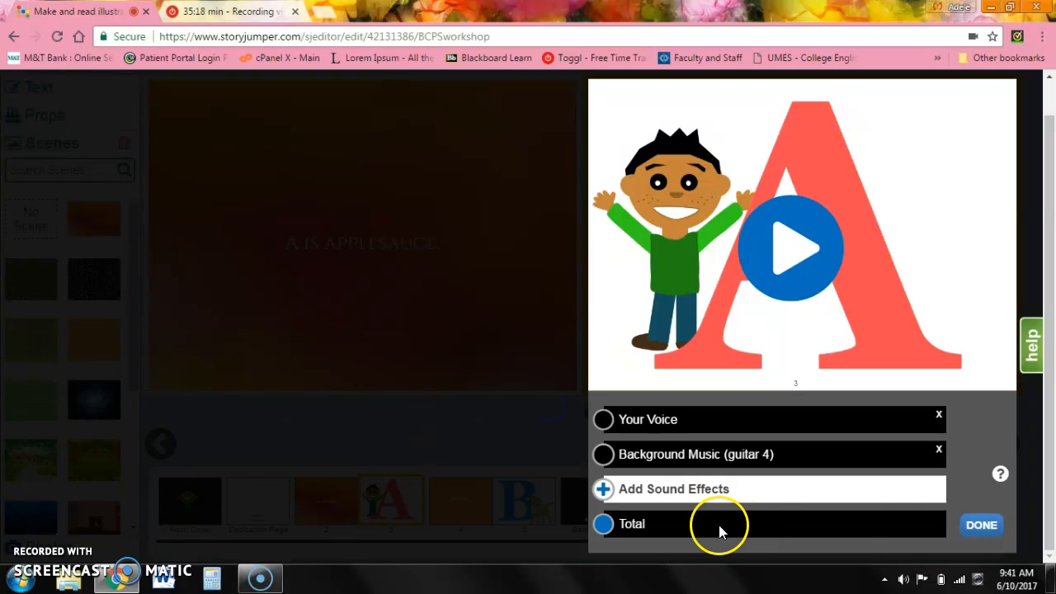
pyautogui.click(982, 526)
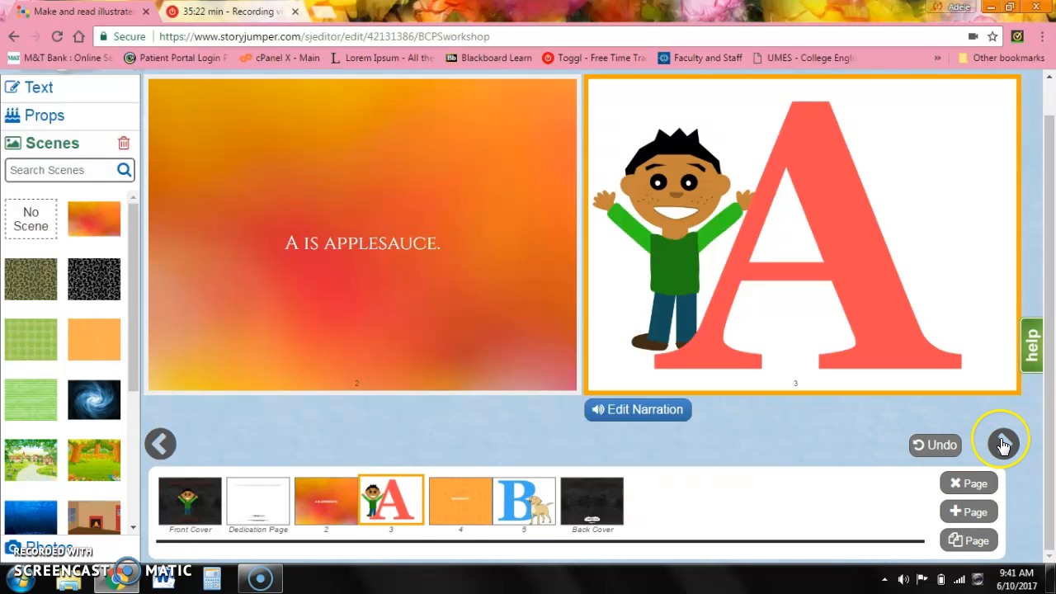
# Move through to the back cover and save and exit the book editor.
pyautogui.click(1002, 444)
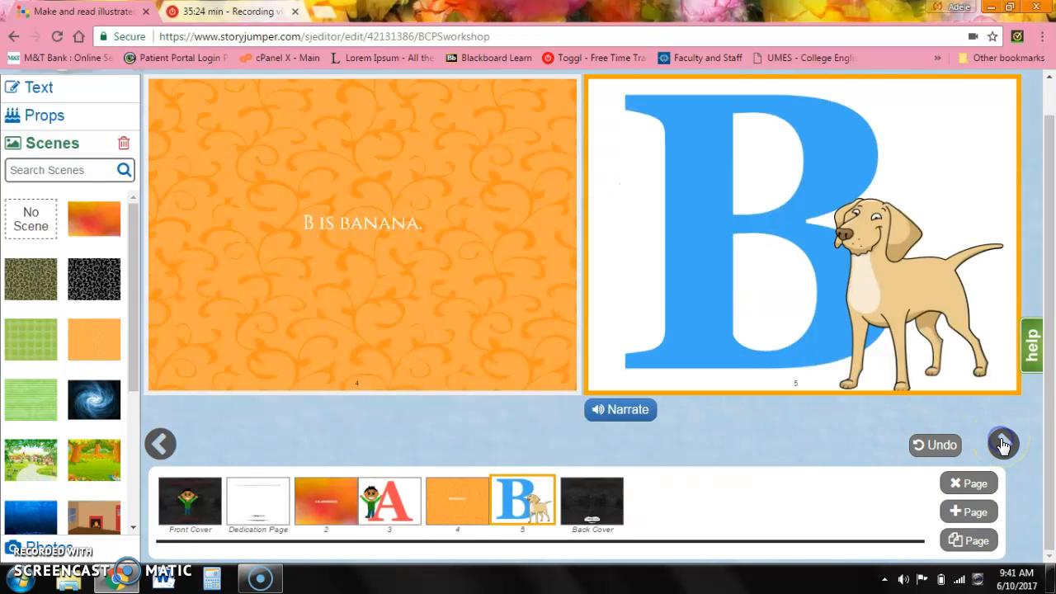
pyautogui.click(1002, 443)
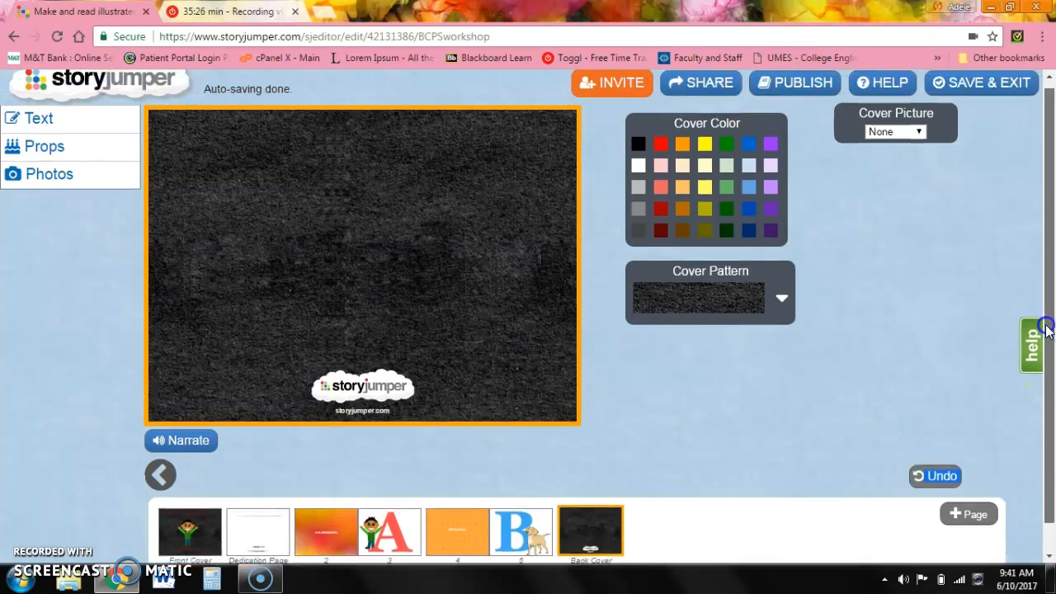
pyautogui.scroll(2, 1048, 399)
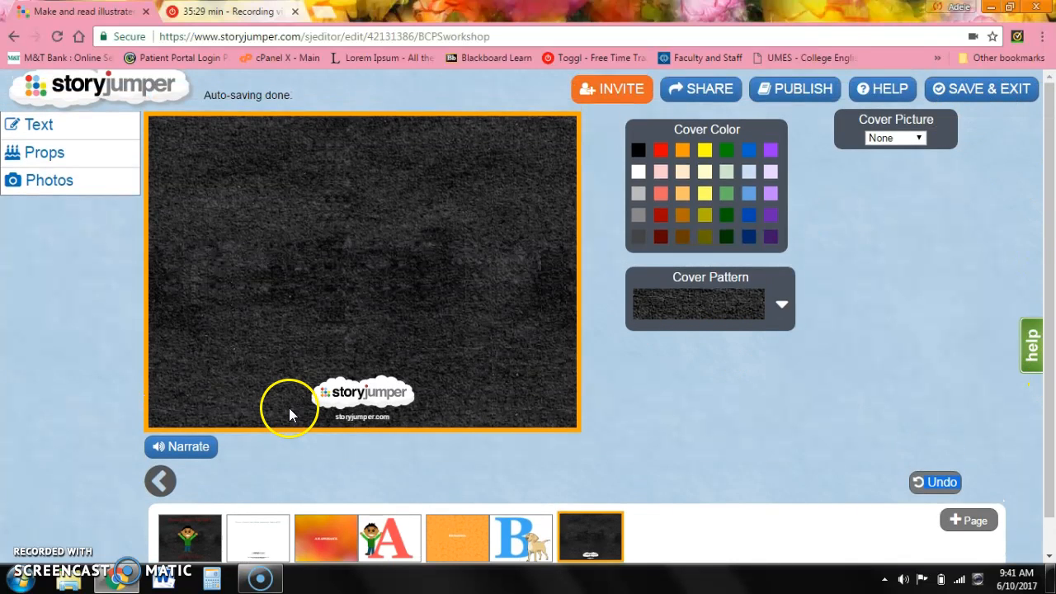
pyautogui.click(1005, 87)
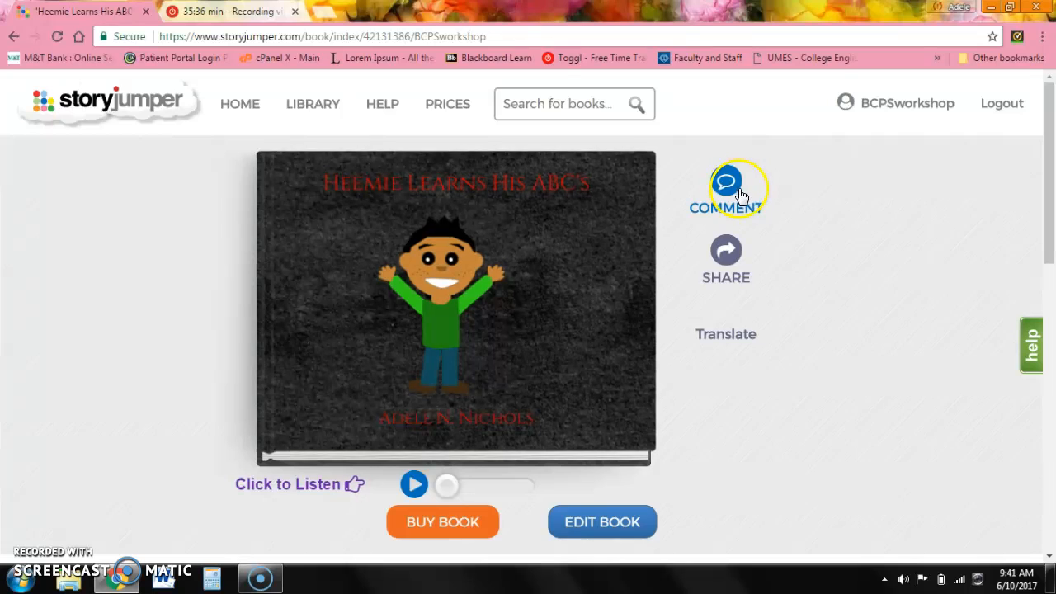
# Open the book's share page and review the sharing options.
pyautogui.click(736, 271)
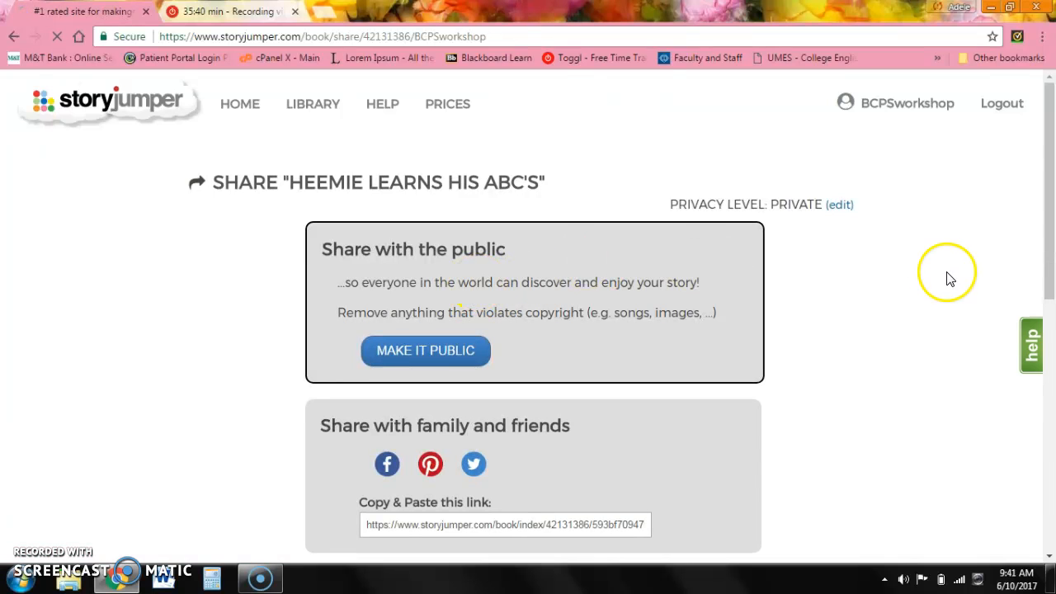
pyautogui.moveTo(1049, 156); pyautogui.dragTo(1052, 223)
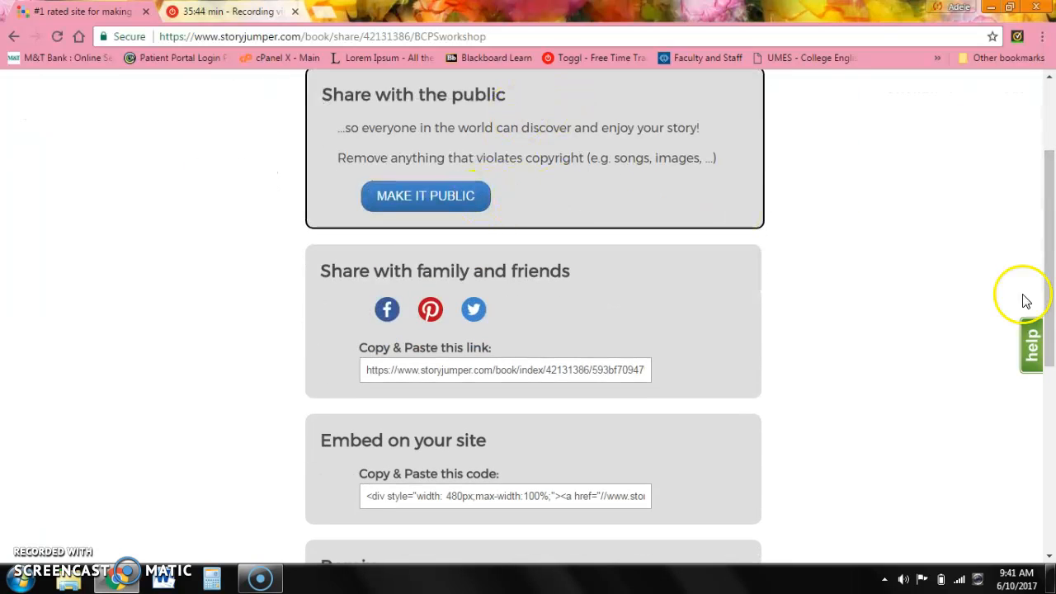
pyautogui.moveTo(1051, 278); pyautogui.dragTo(1052, 363)
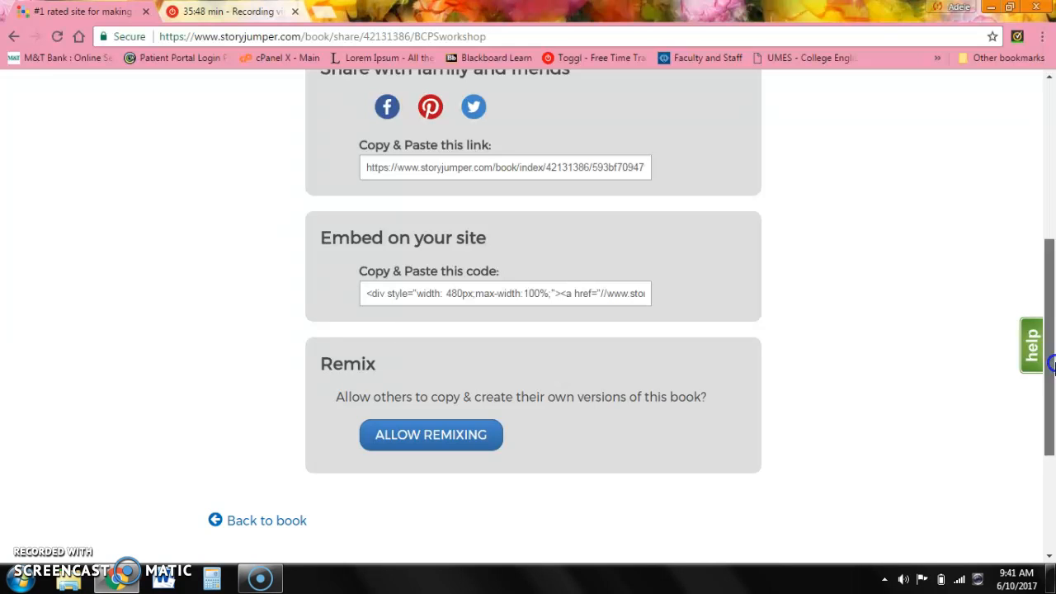
pyautogui.moveTo(1054, 363); pyautogui.dragTo(1050, 198)
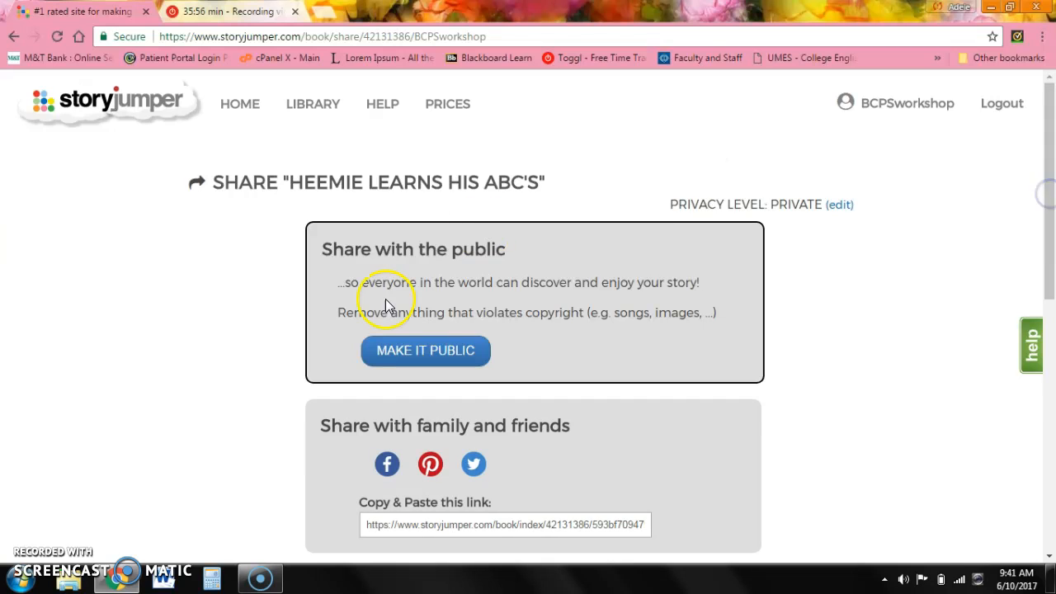
# Return to the book page and play the book's narrated reading.
pyautogui.click(240, 105)
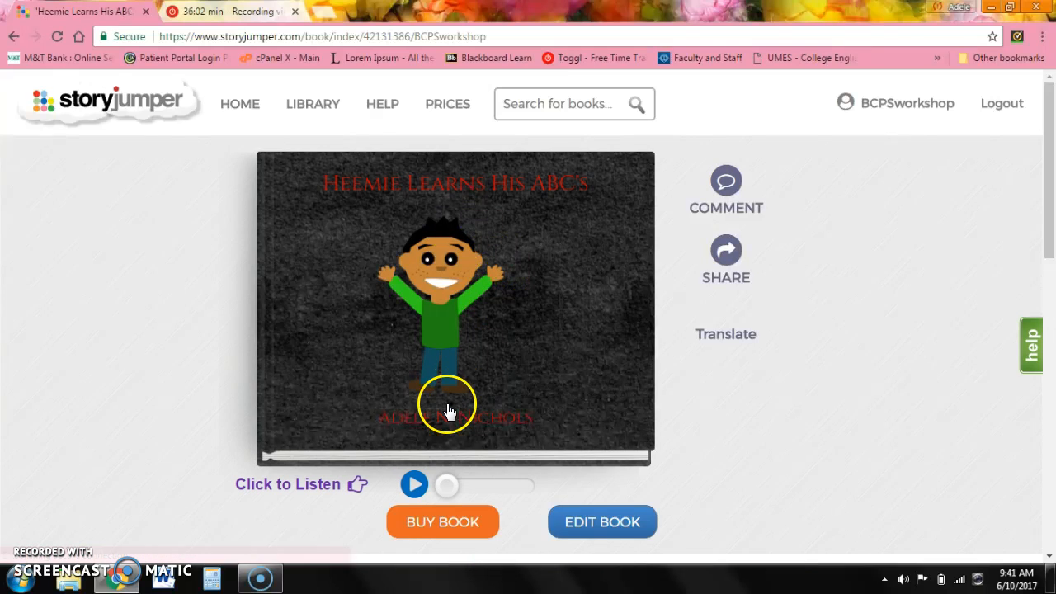
pyautogui.click(416, 483)
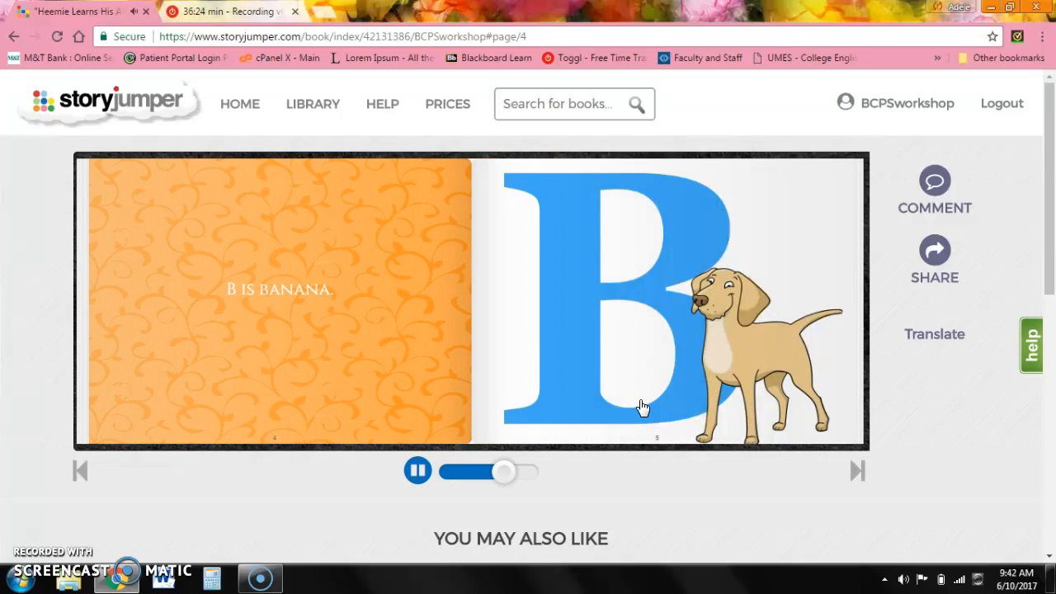
pyautogui.click(415, 472)
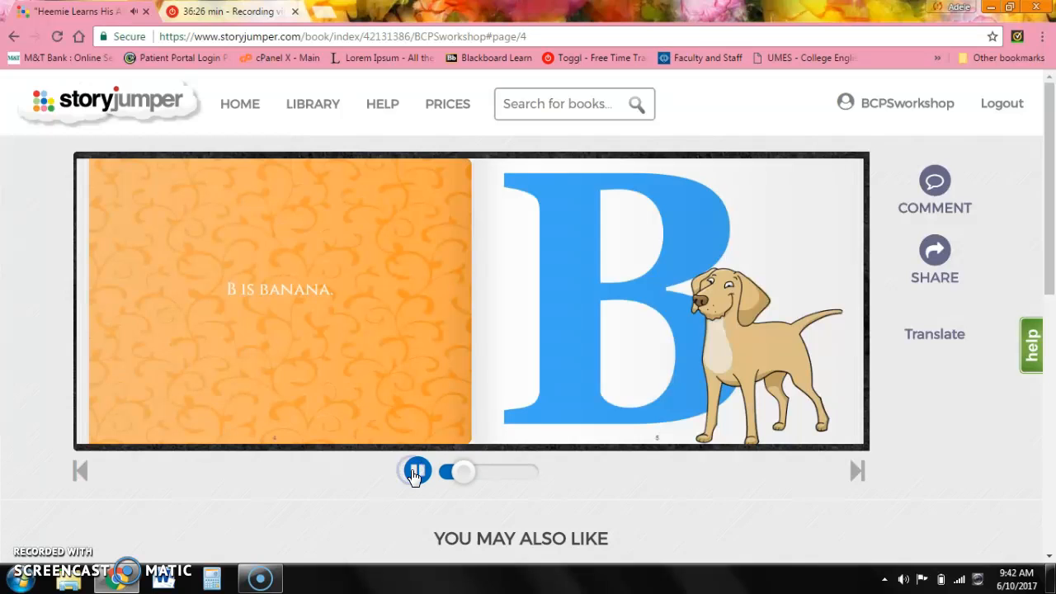
pyautogui.click(416, 472)
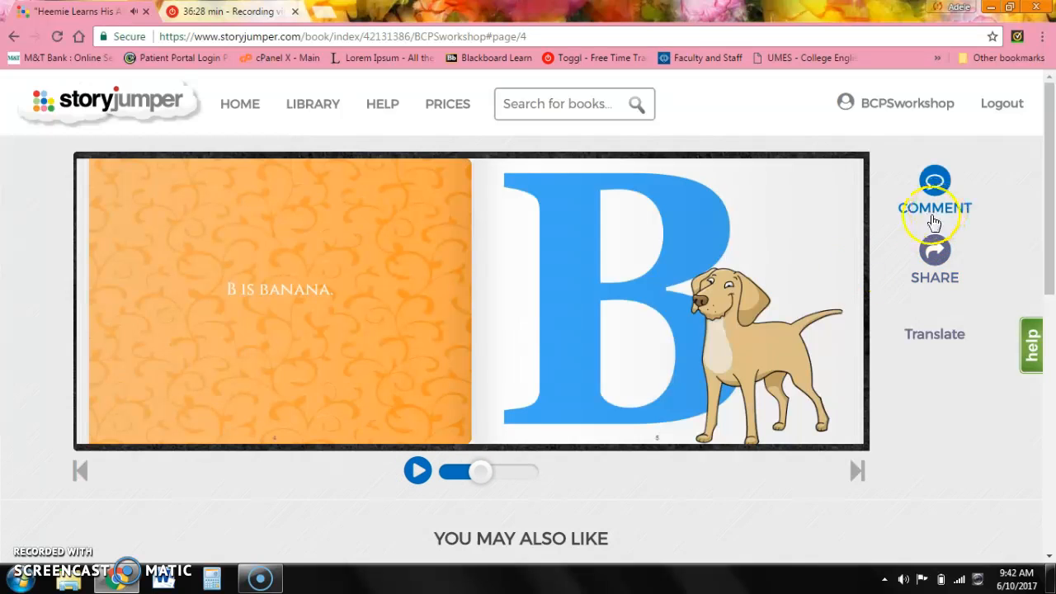
# Go to the personal books library, open the Heemie Learns His ABC's book, and return home.
pyautogui.click(243, 107)
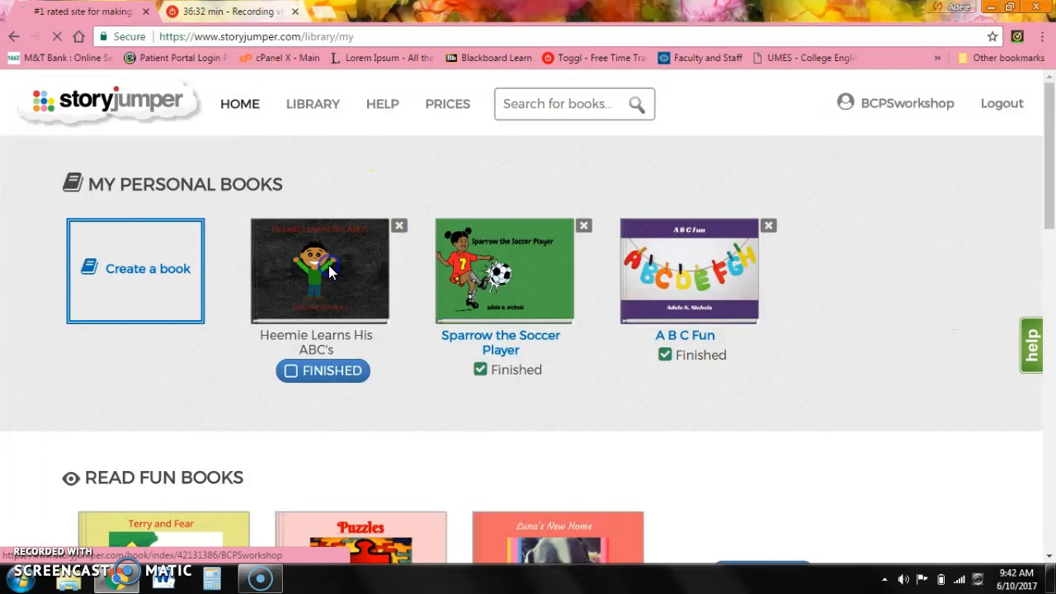
pyautogui.click(328, 265)
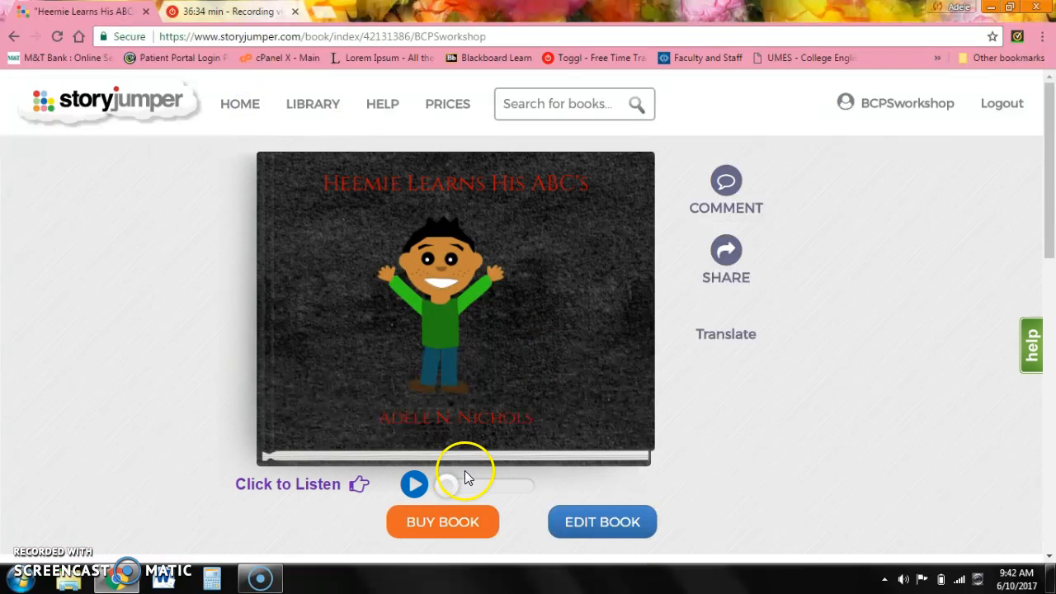
pyautogui.click(255, 112)
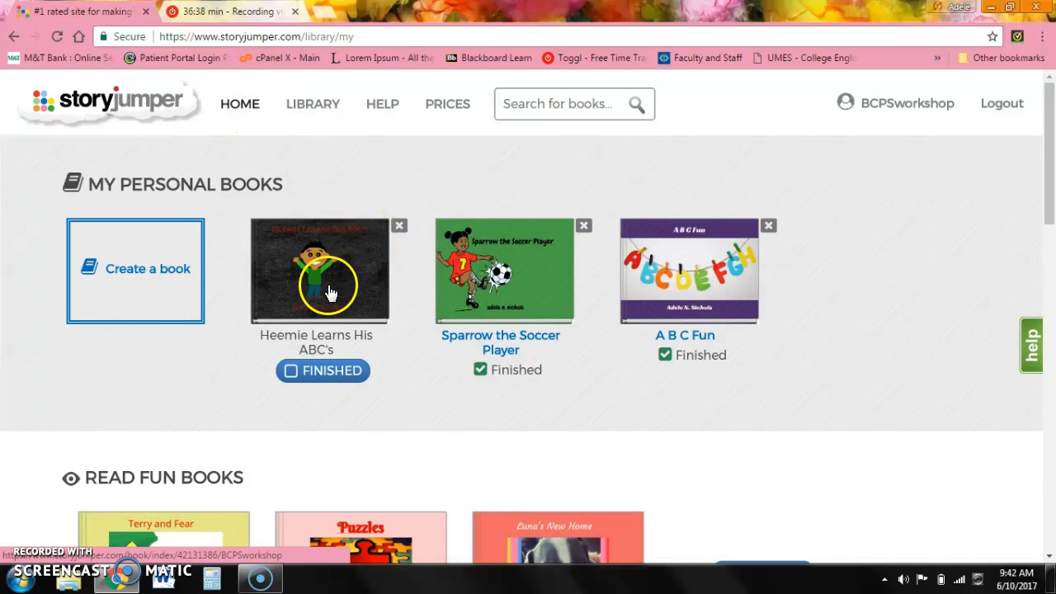